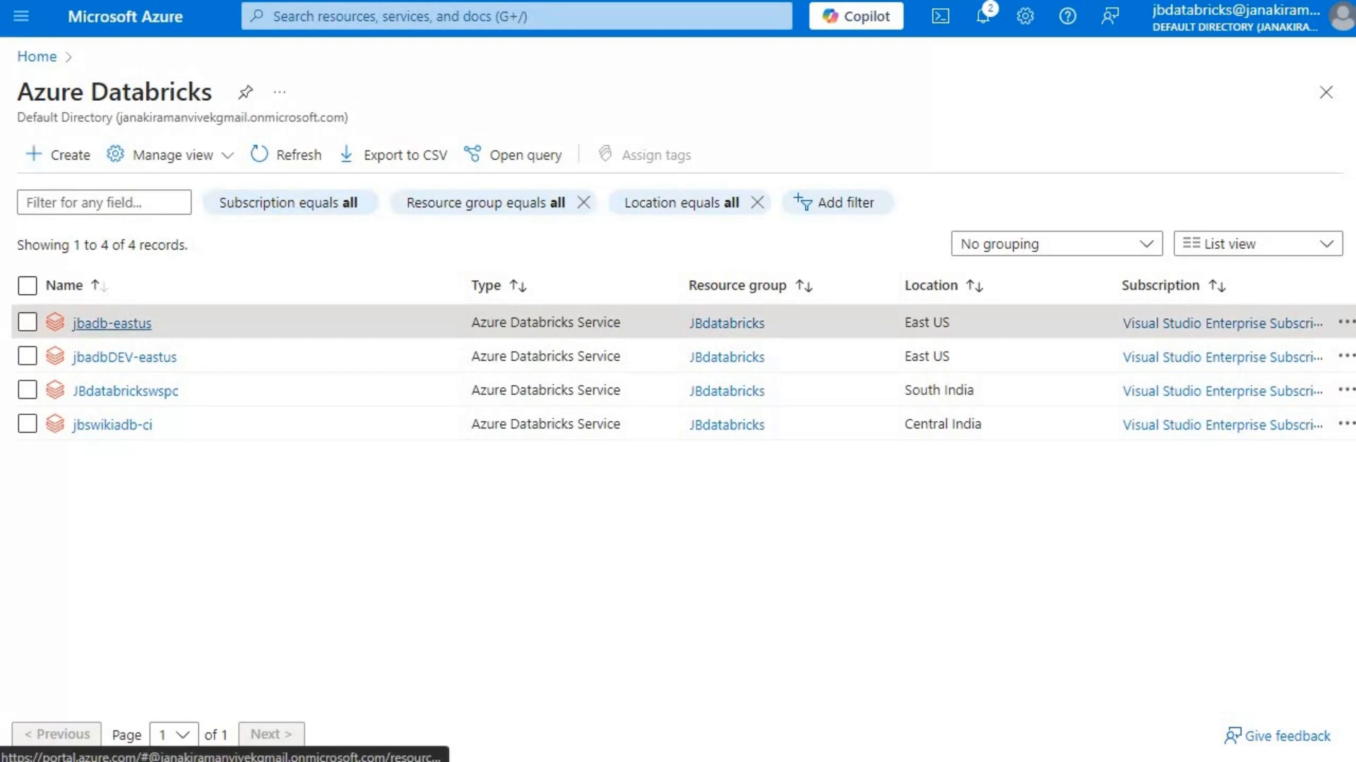
- Launch the jbadb-eastus and jbadbDEV-eastus Databricks workspaces from the Azure portal
left_click(112, 323)
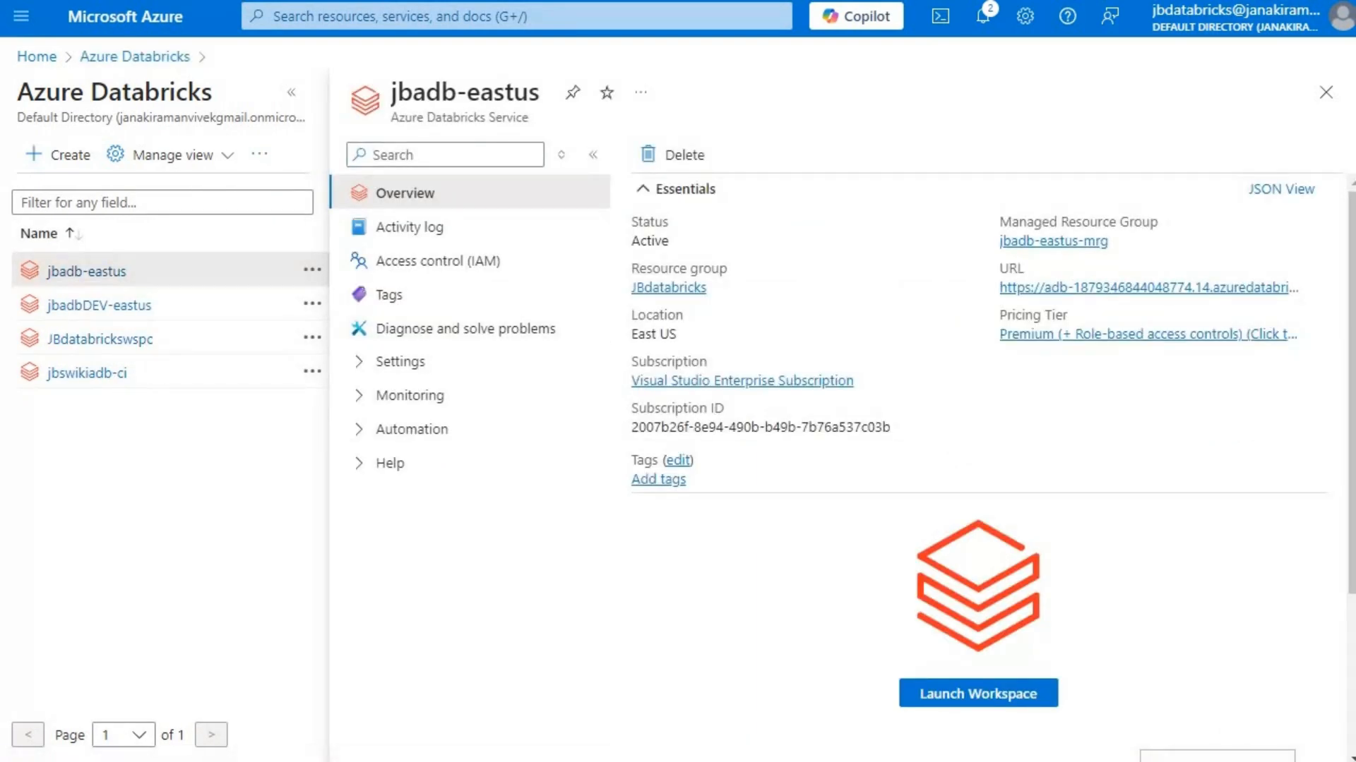
left_click(978, 693)
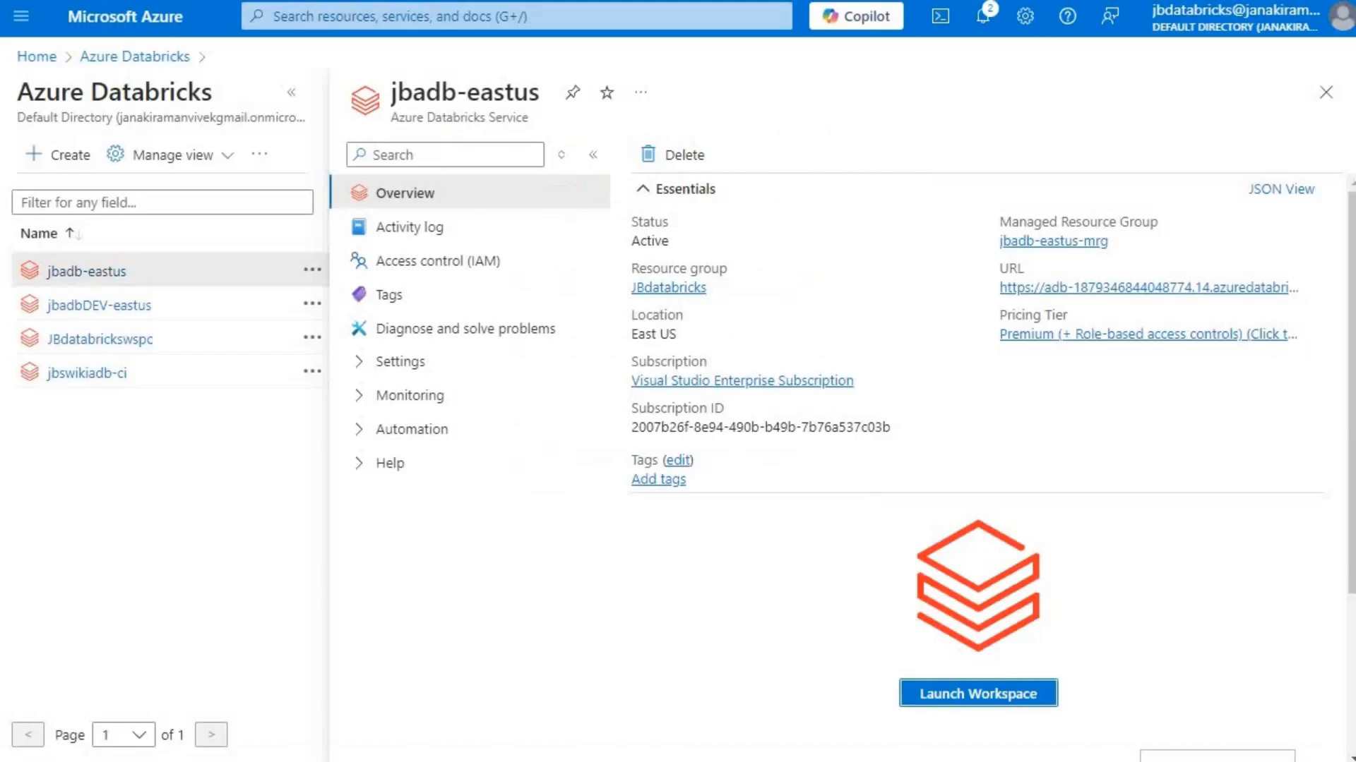
left_click(99, 305)
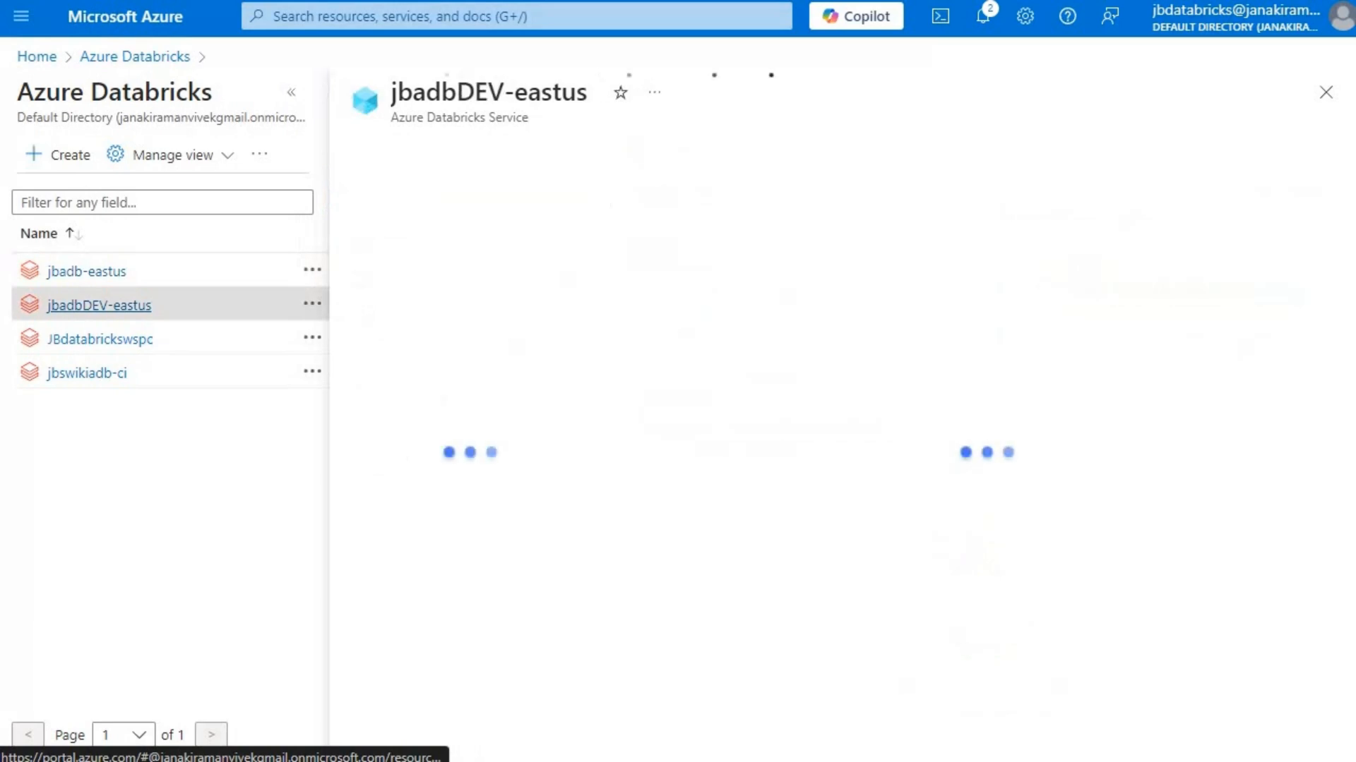
left_click(978, 694)
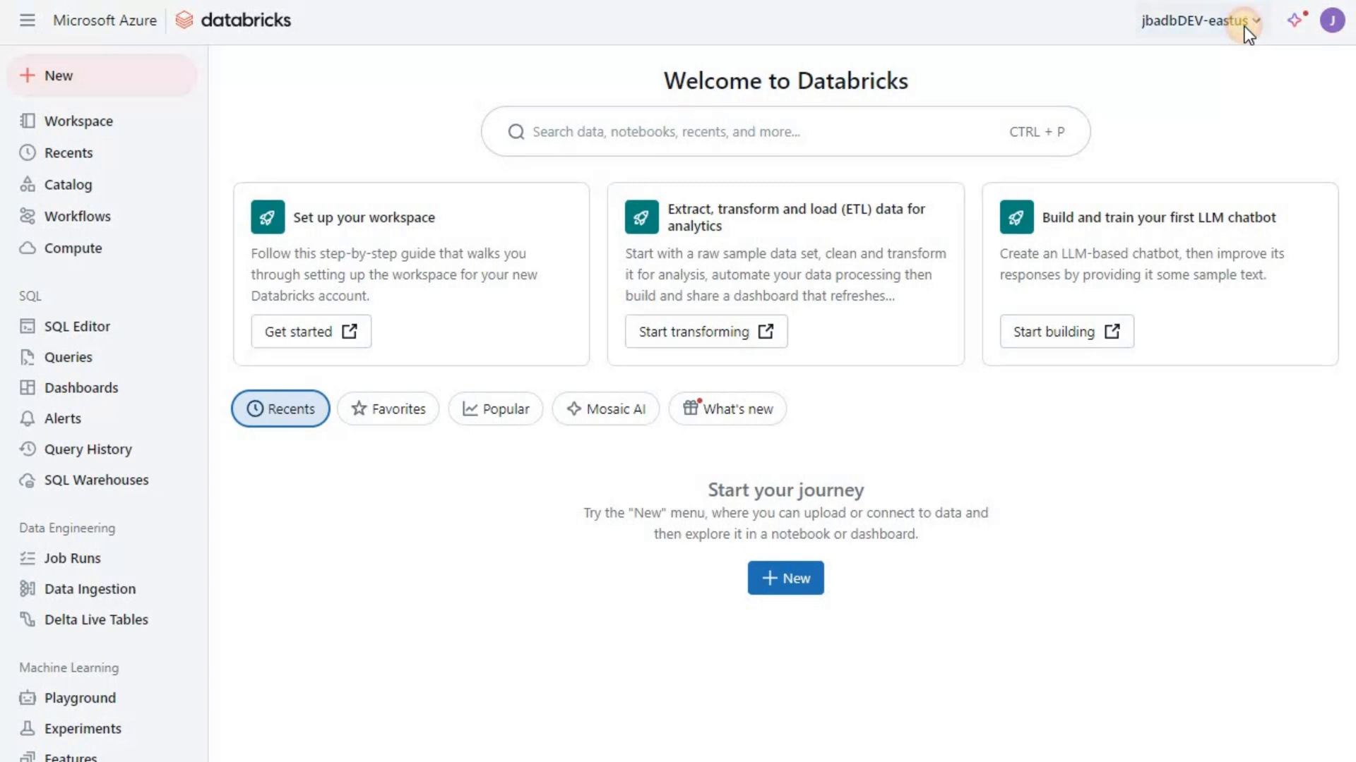
- Open the Databricks account console from the jbadbDEV-eastus workspace and show its metastore list
left_click(1244, 27)
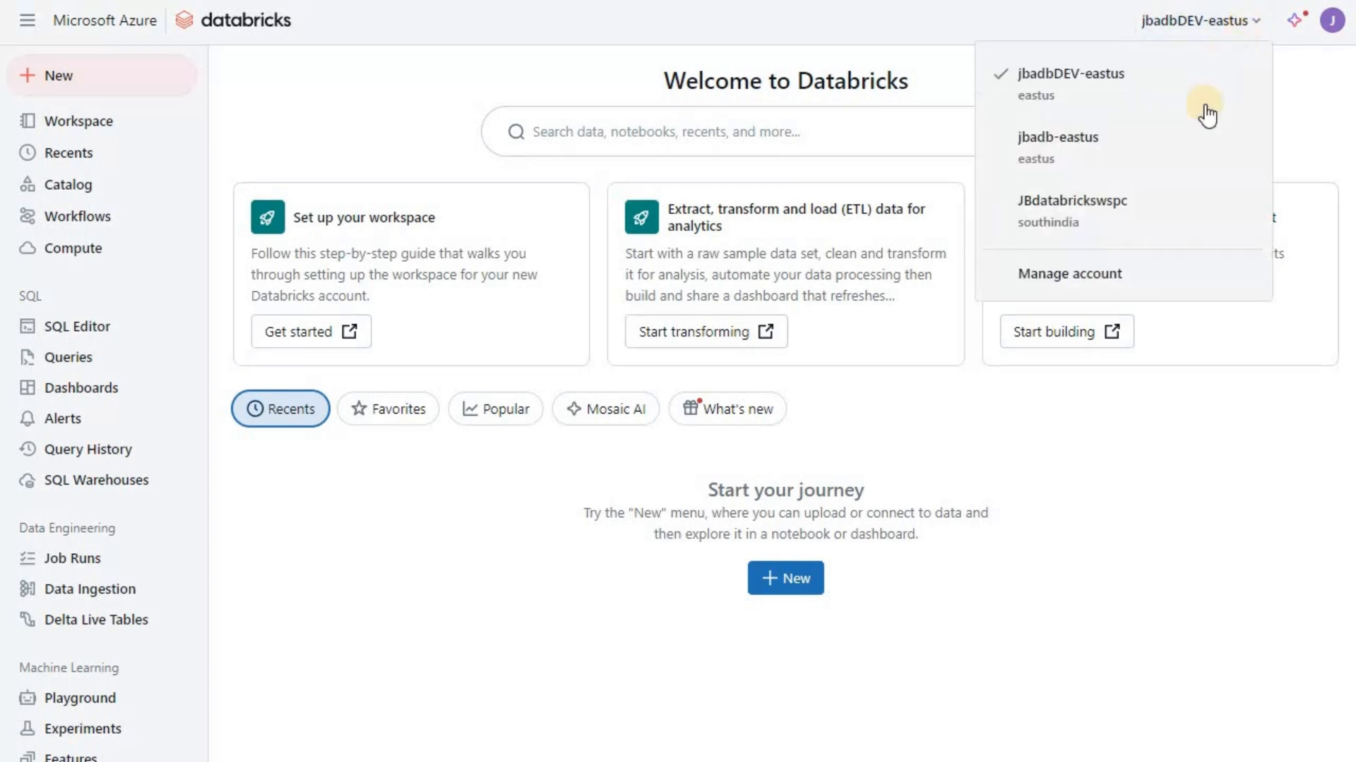
left_click(1102, 274)
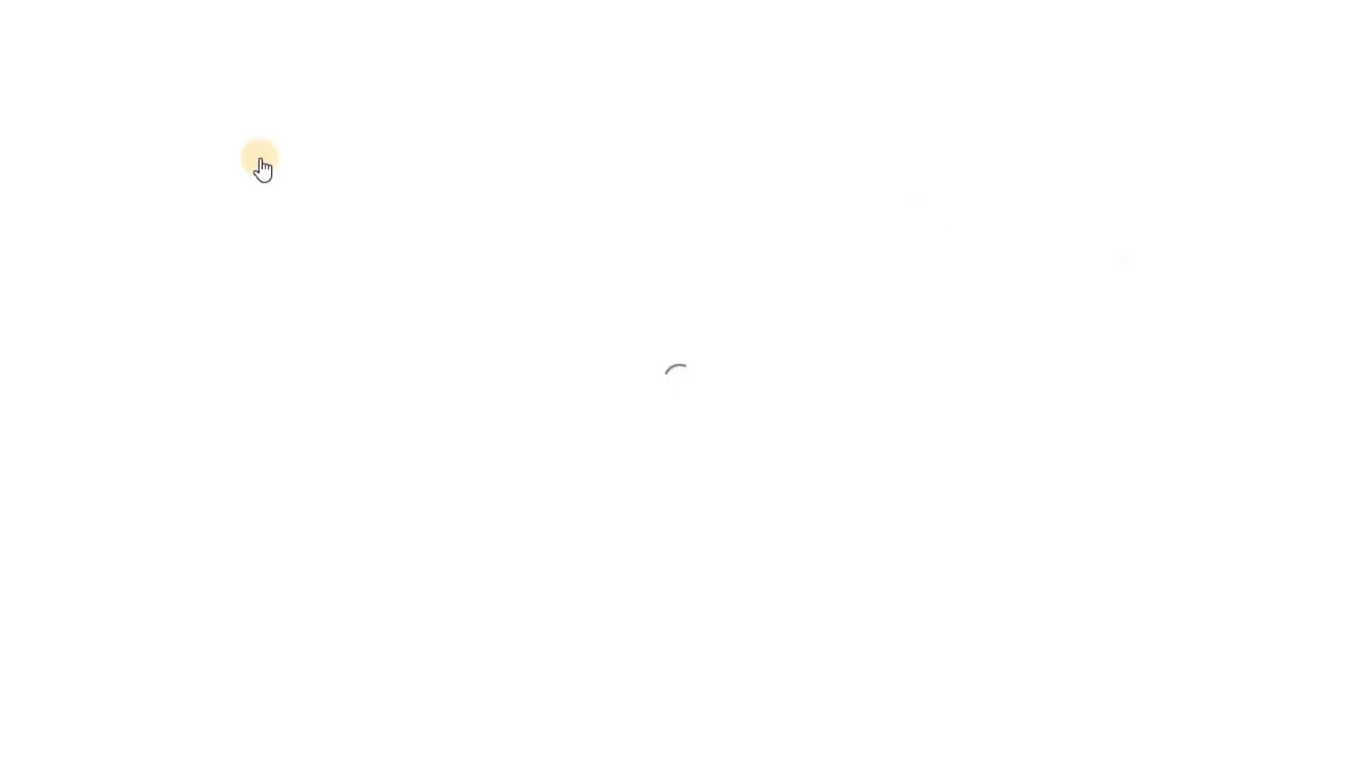
left_click(100, 107)
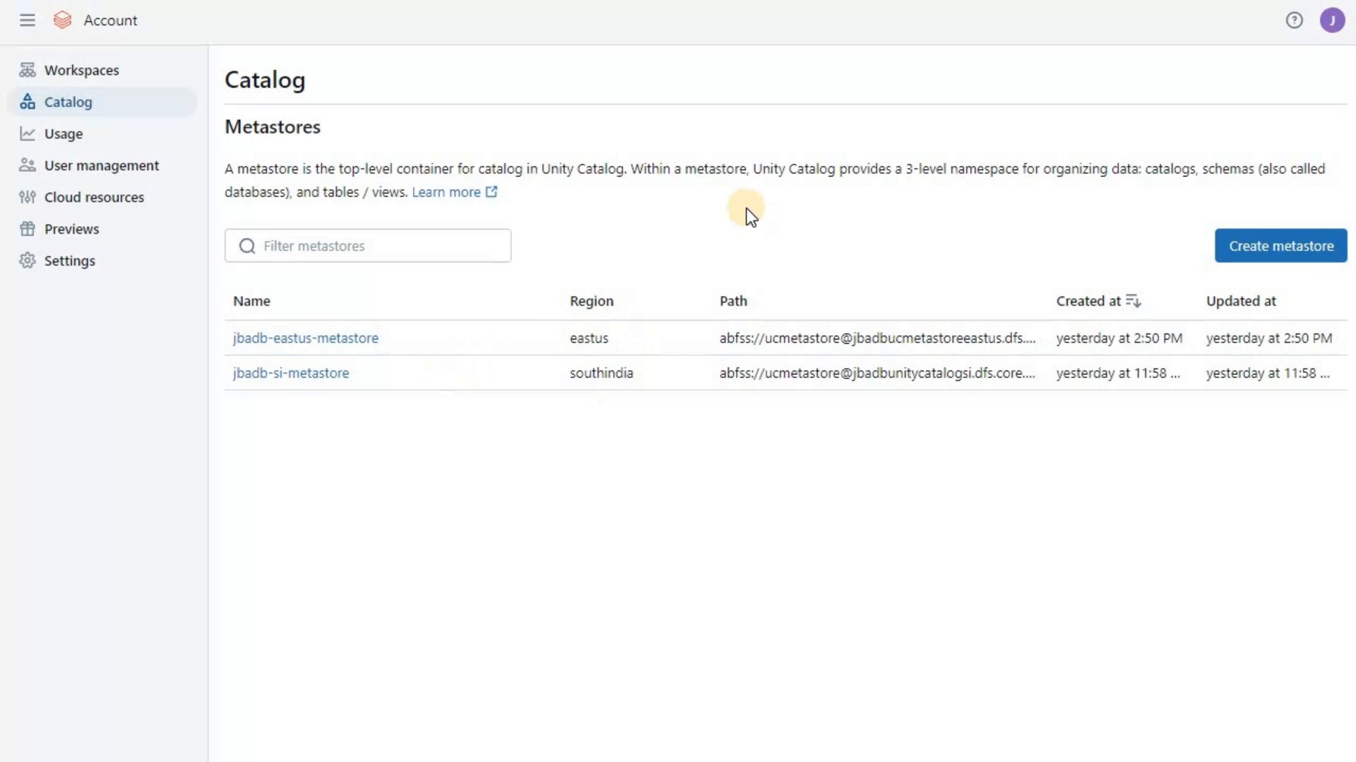
- Assign jbadb-eastus-metastore to the jbadbDEV-eastus workspace and enable Unity Catalog for it
left_click(343, 338)
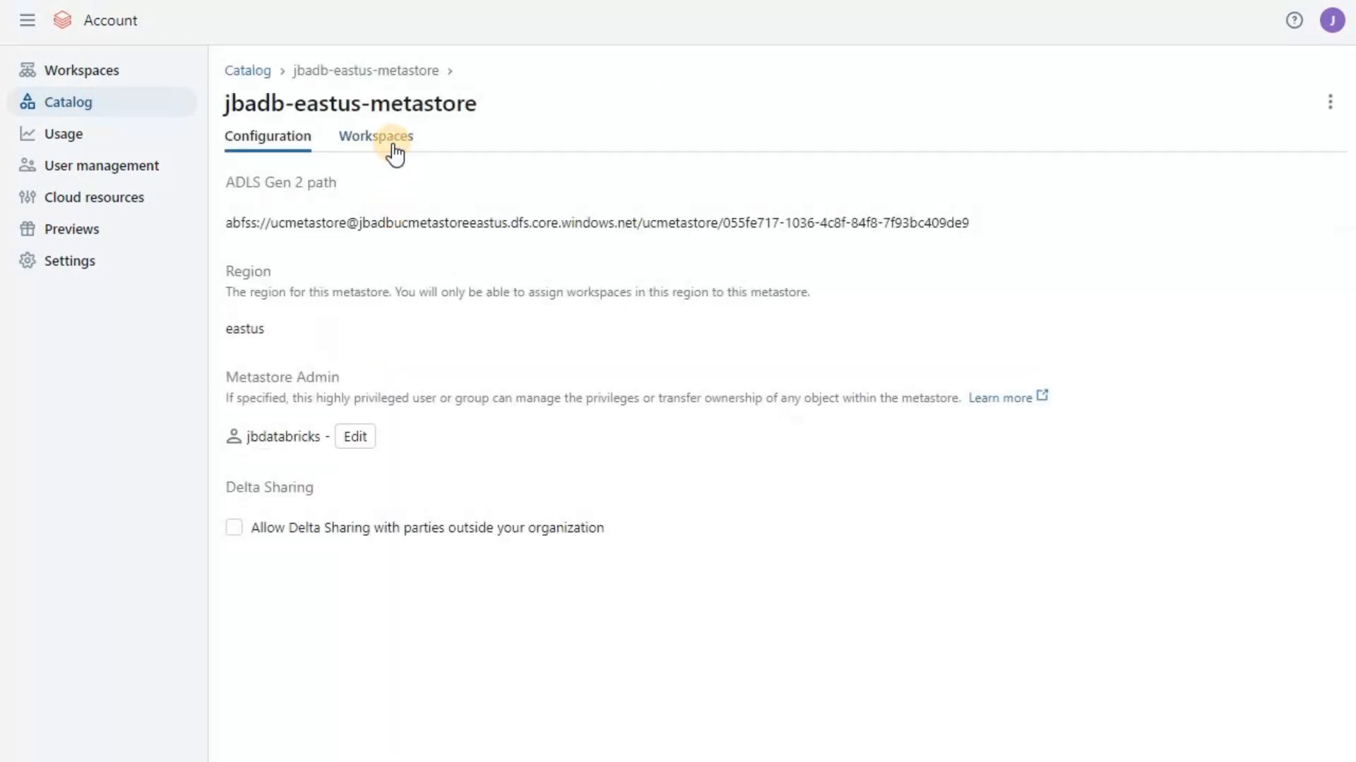
left_click(392, 146)
left_click(1247, 188)
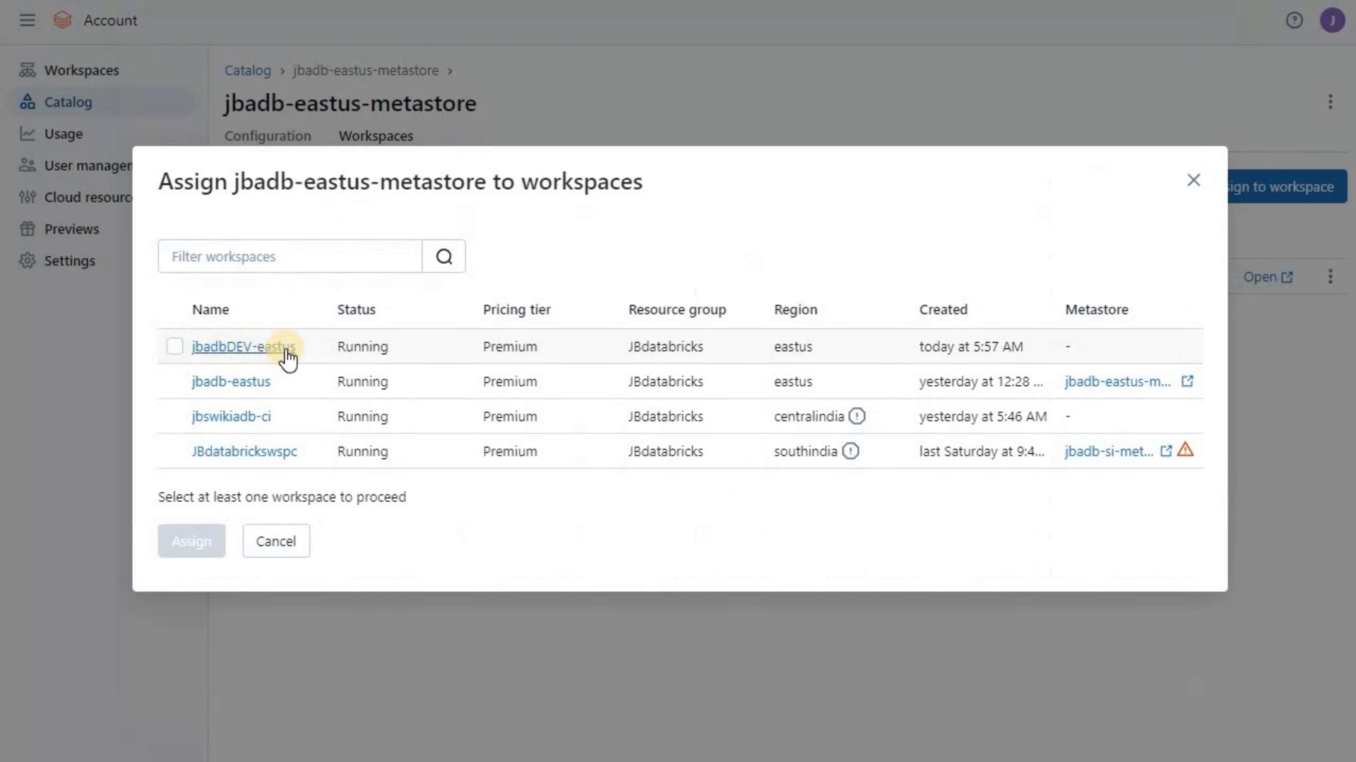
left_click(175, 347)
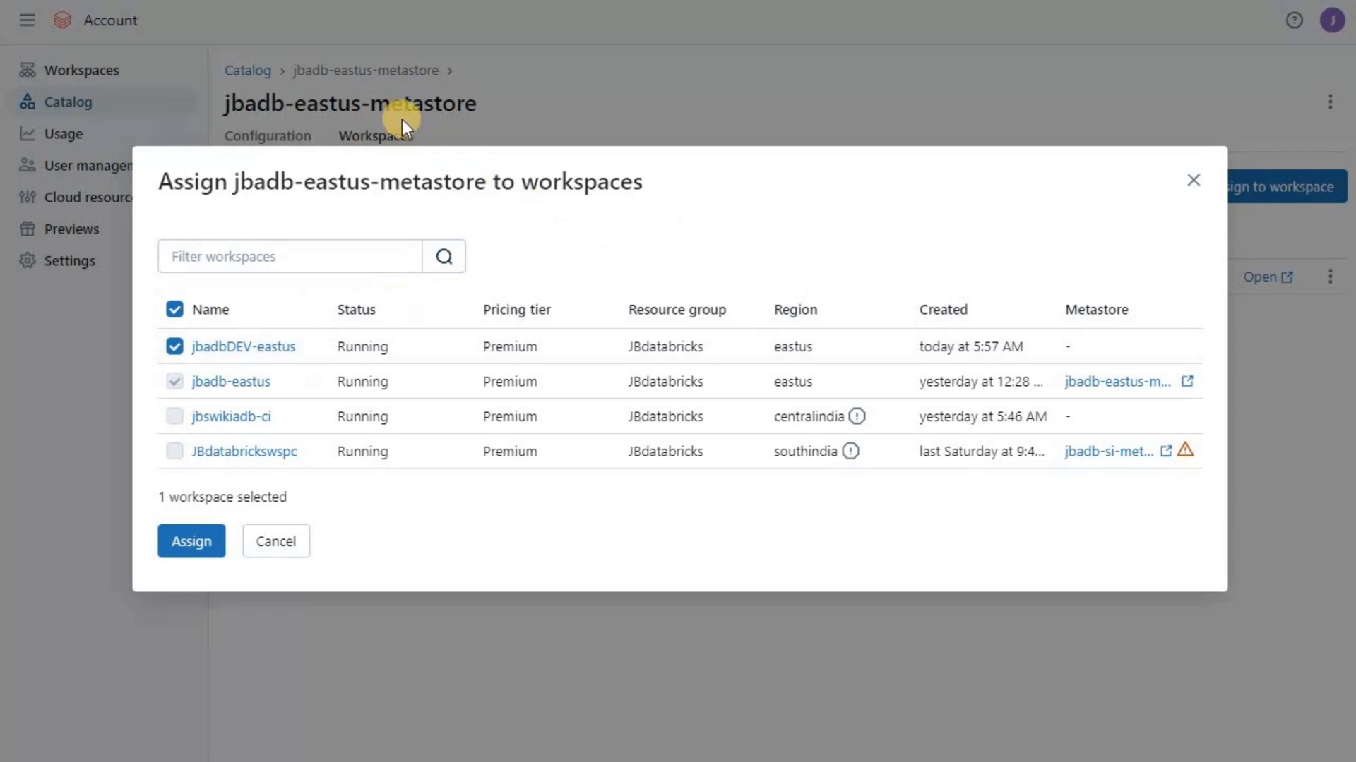
left_click(447, 258)
left_click(206, 546)
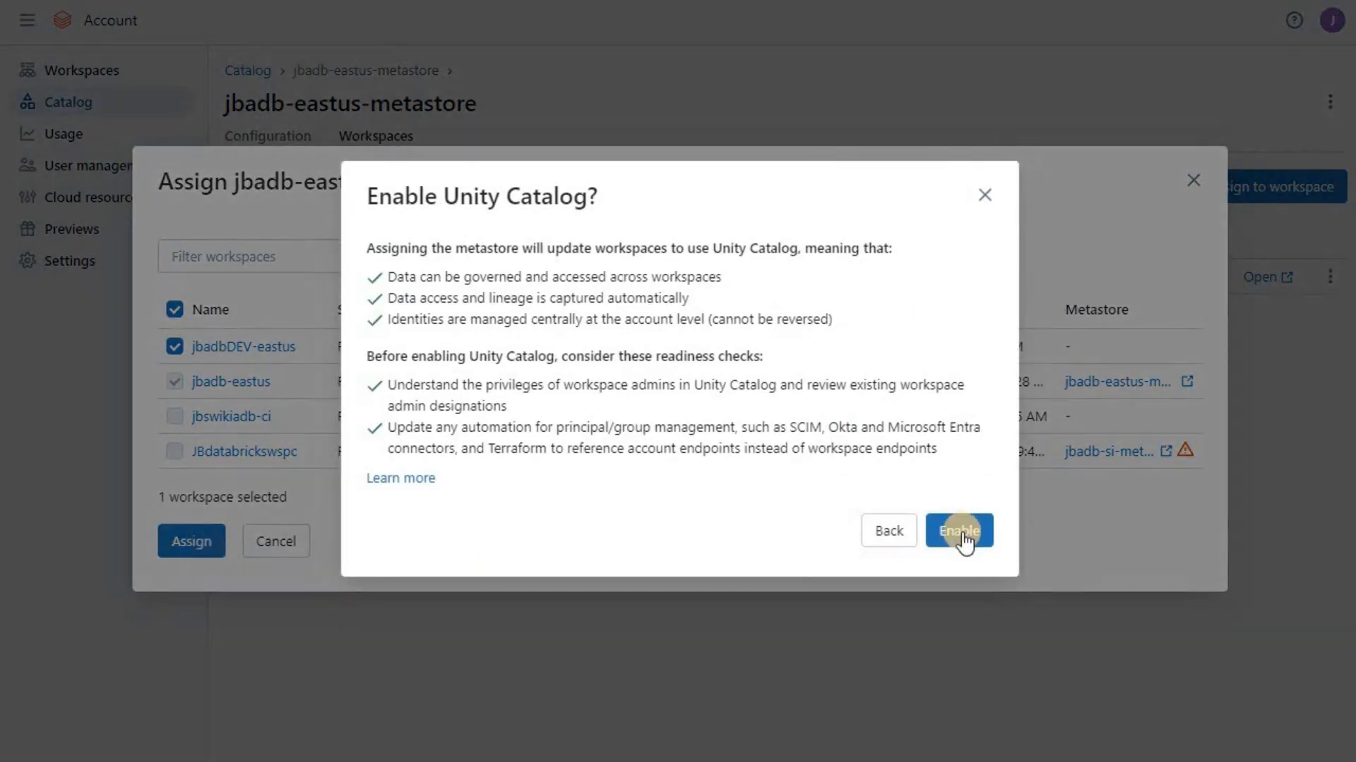
left_click(963, 531)
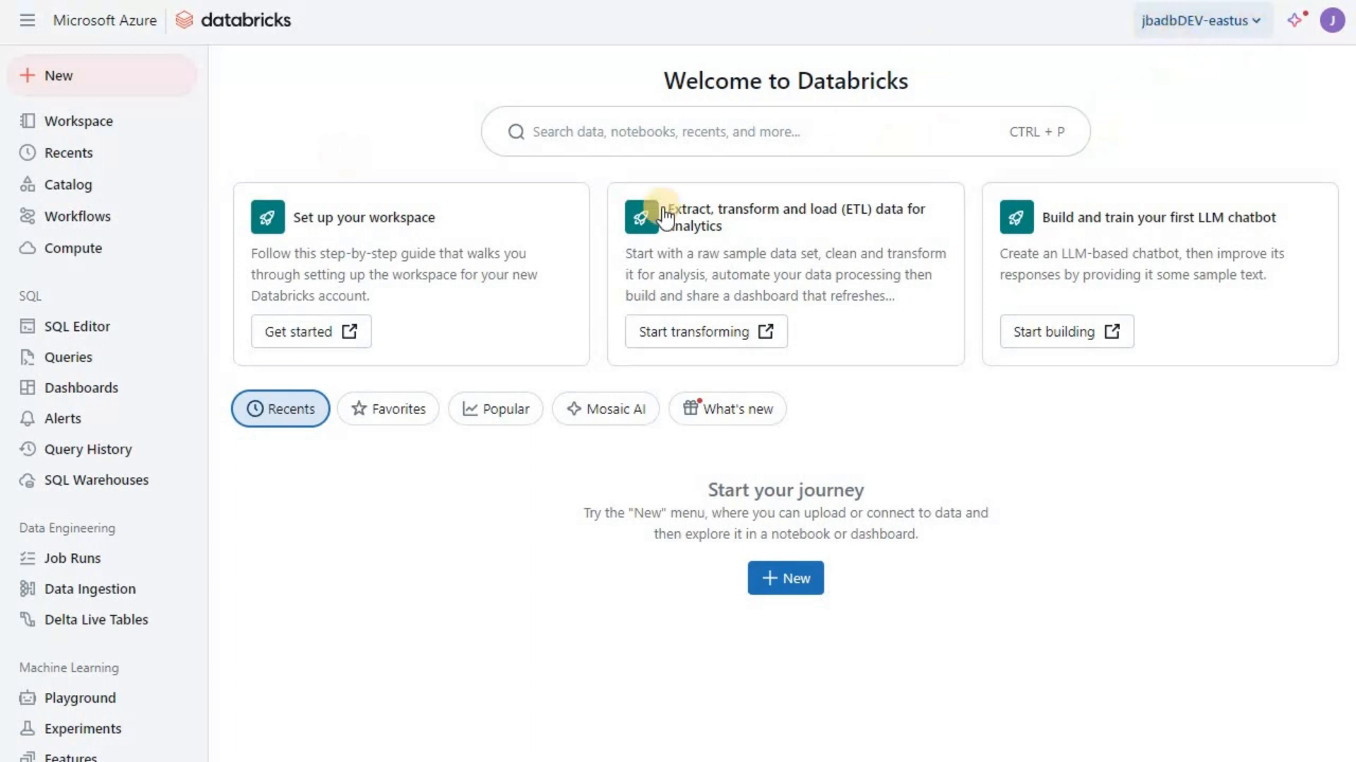
- View the catalogs in the jbadbDEV-eastus workspace and start the Serverless Starter Warehouse
left_click(73, 189)
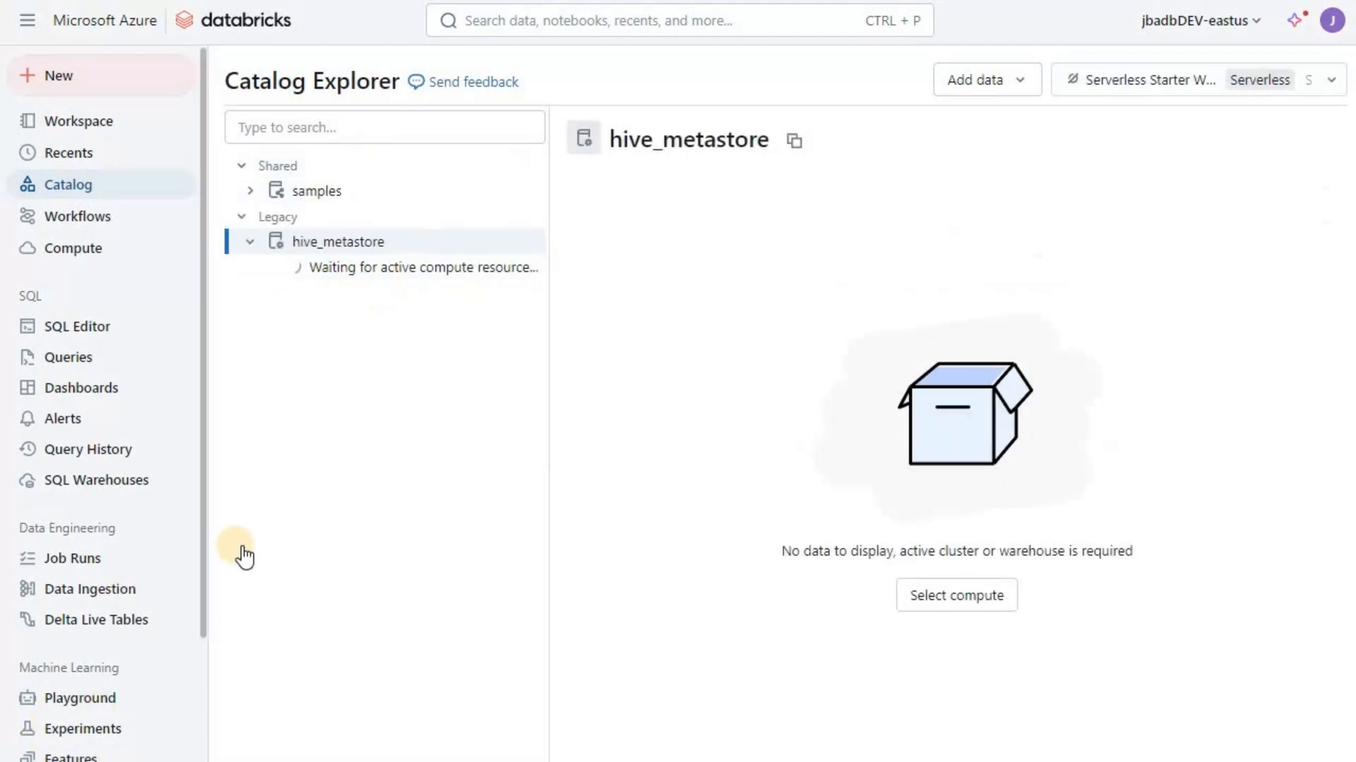
left_click(97, 487)
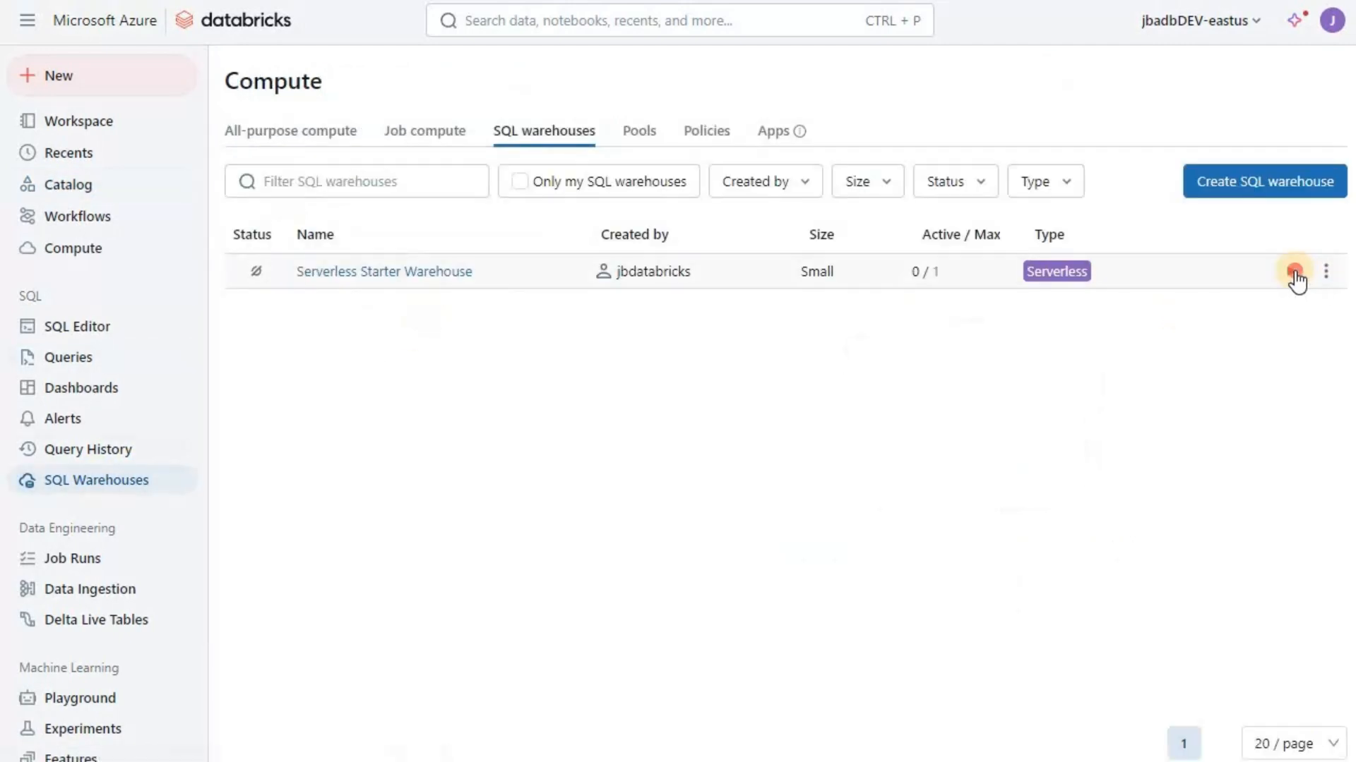
left_click(1292, 274)
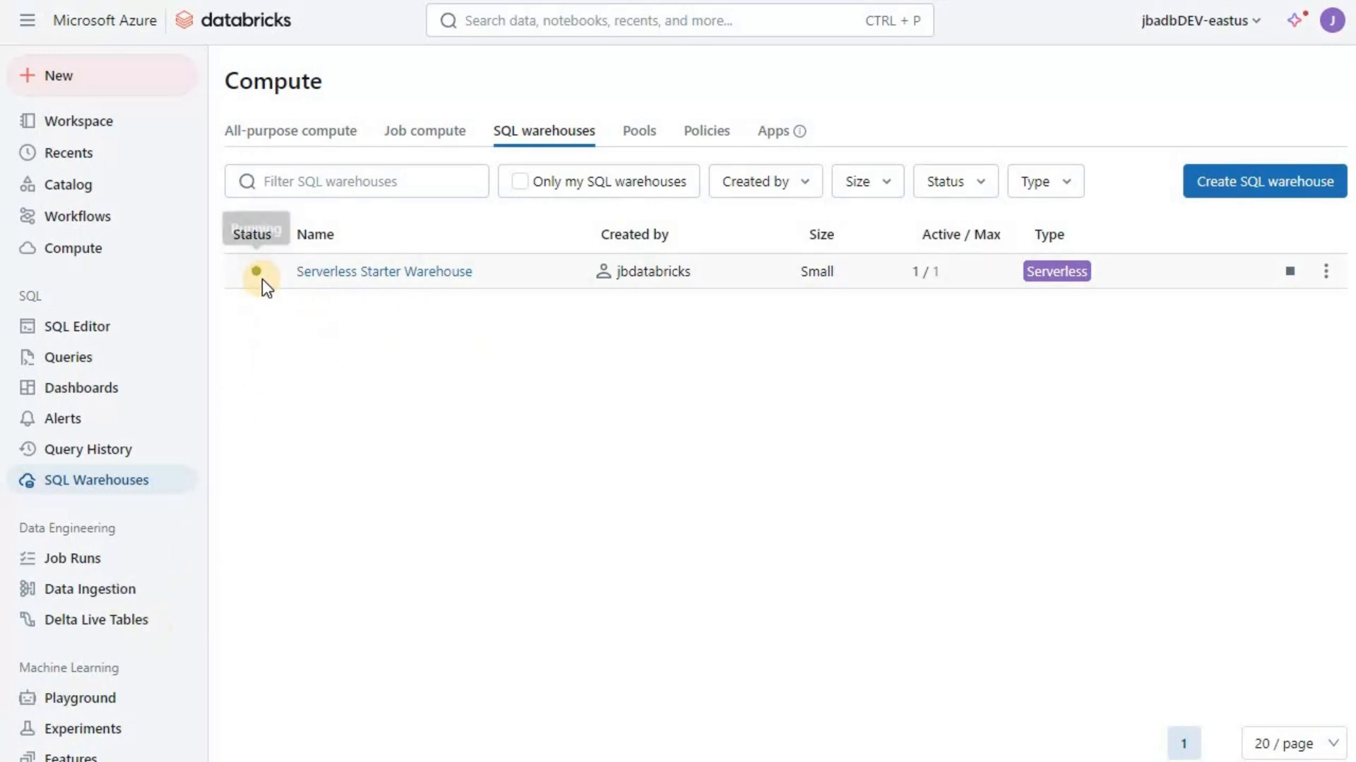
- Write and run the query "create catalog dev_2024" in the SQL editor
left_click(106, 189)
left_click(100, 342)
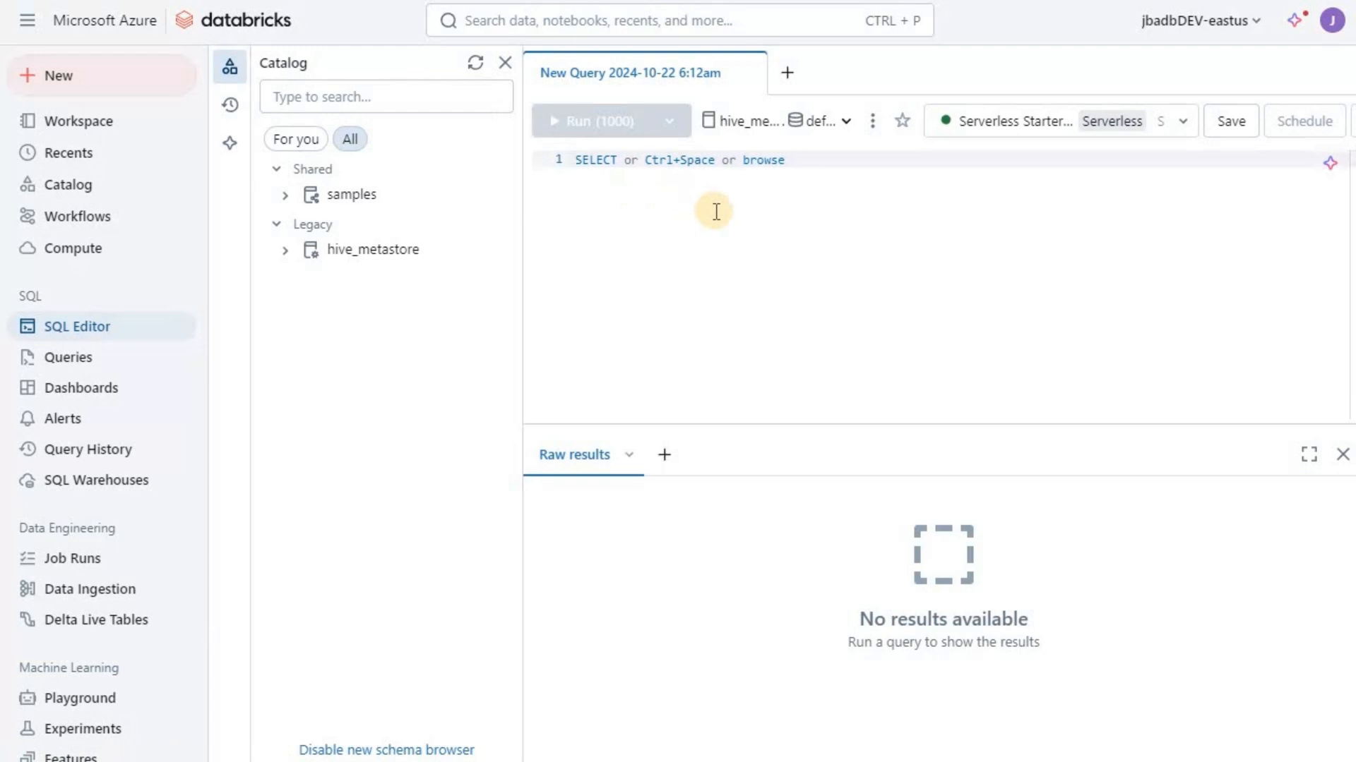
left_click(759, 127)
left_click(840, 184)
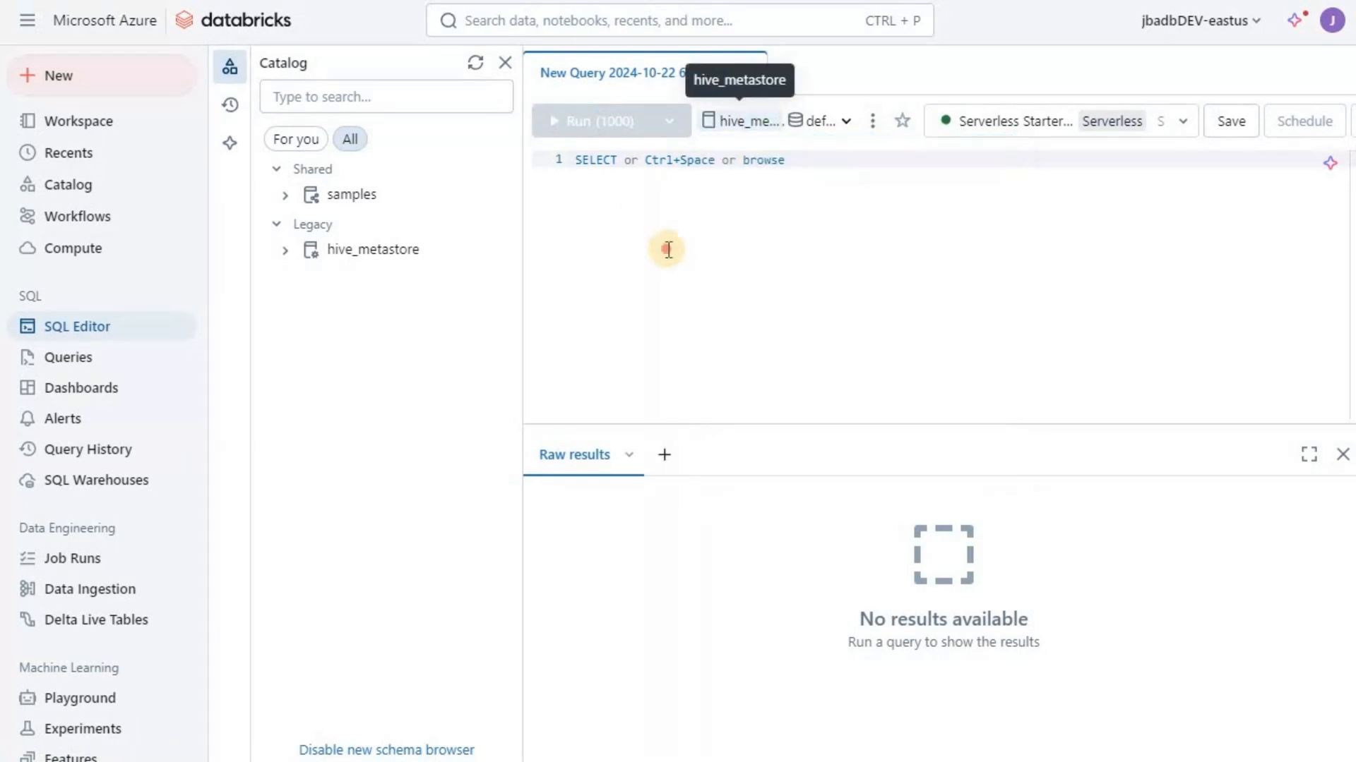
type("create")
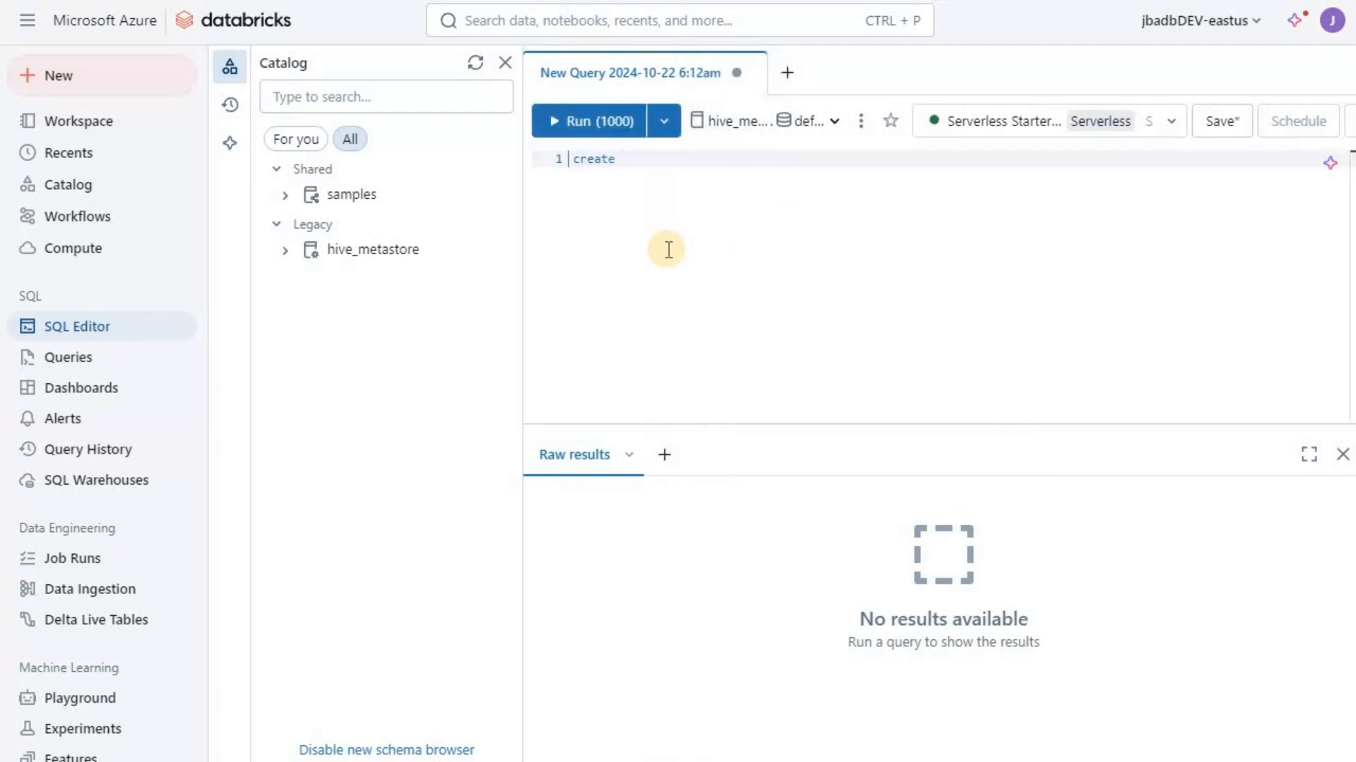
type(" catalog dev_2024")
left_click(586, 122)
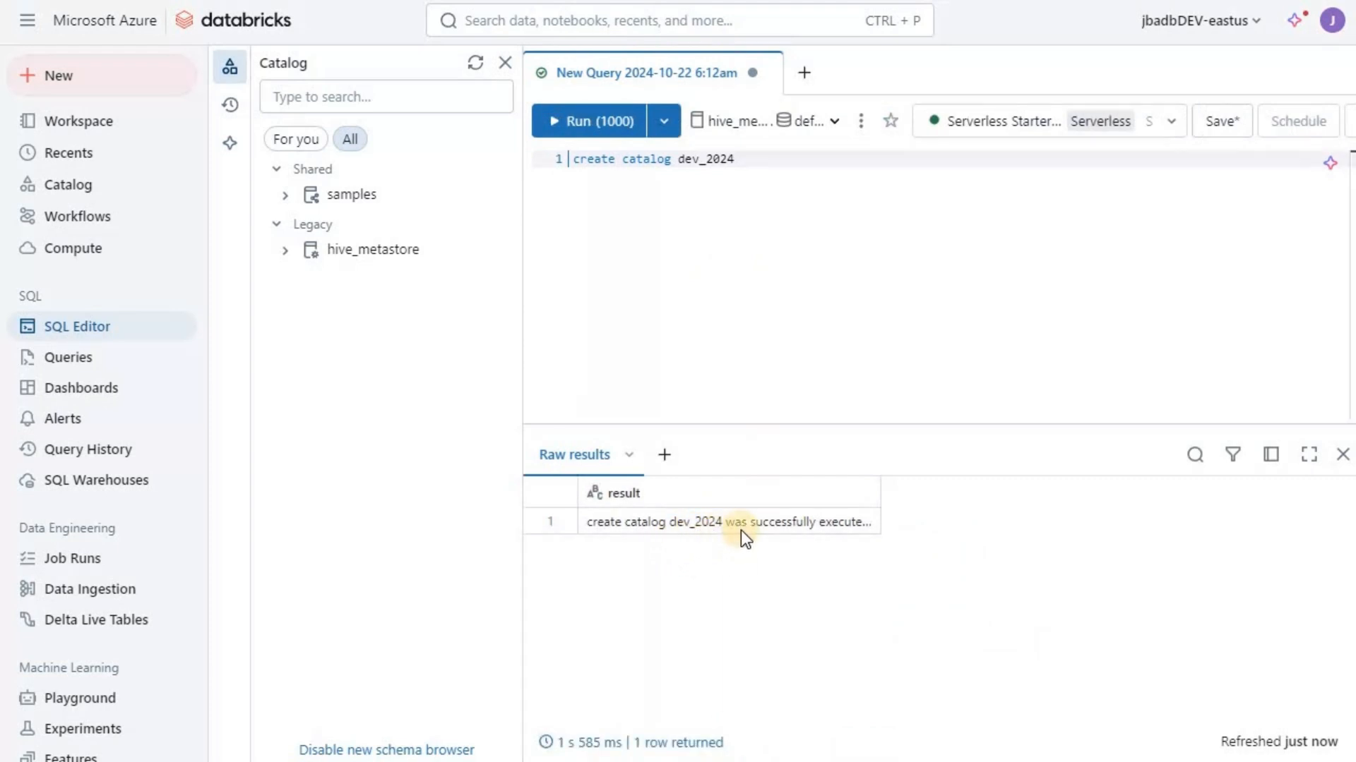
- Refresh the SQL editor page and expand the dev_2024 catalog to show its schemas
left_click(738, 121)
left_click(817, 124)
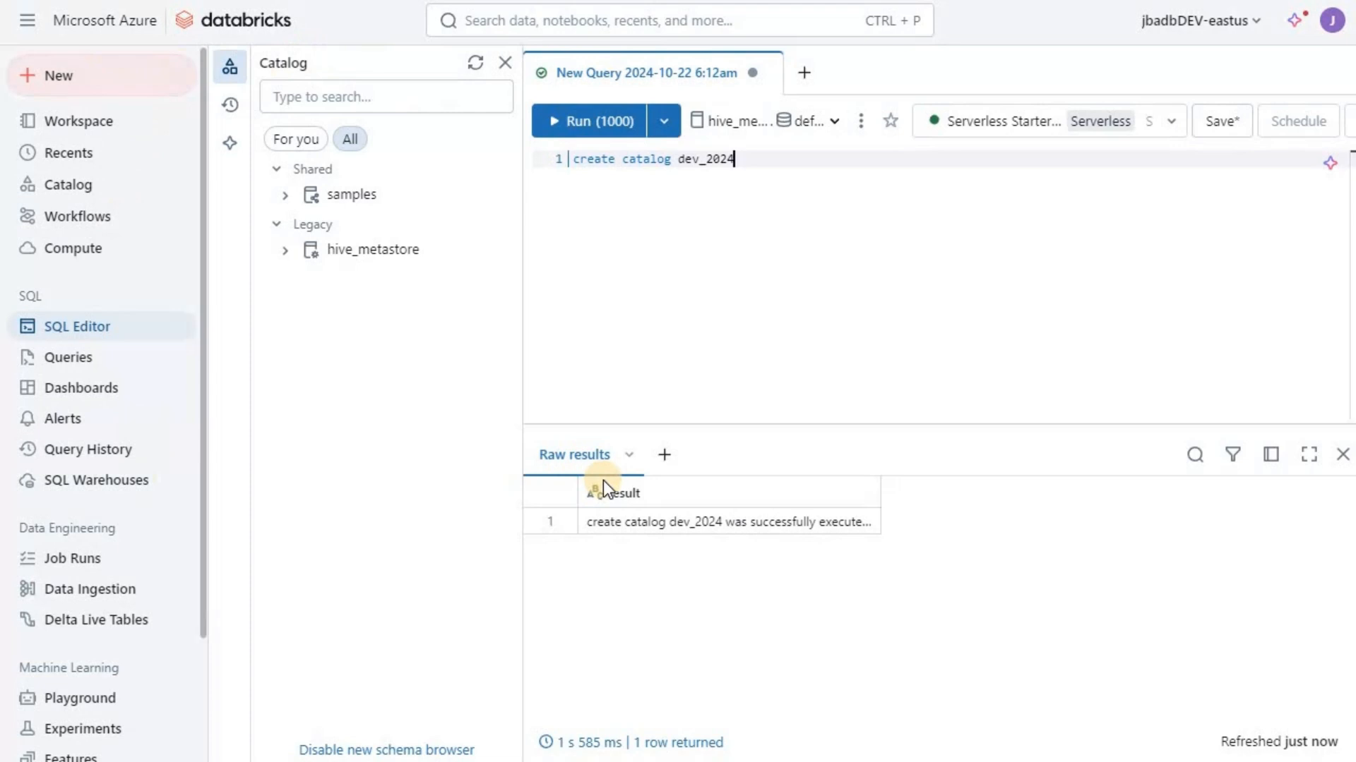
key("F5")
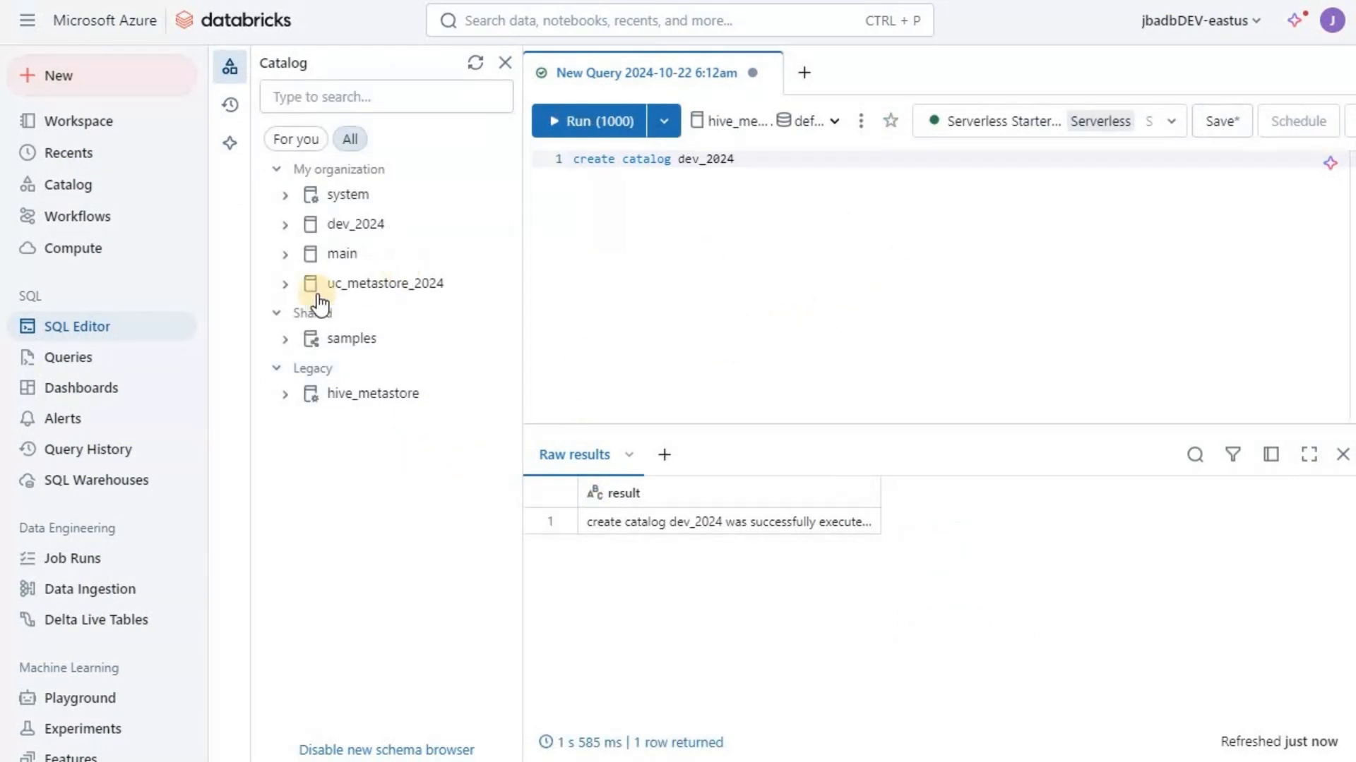
left_click(286, 226)
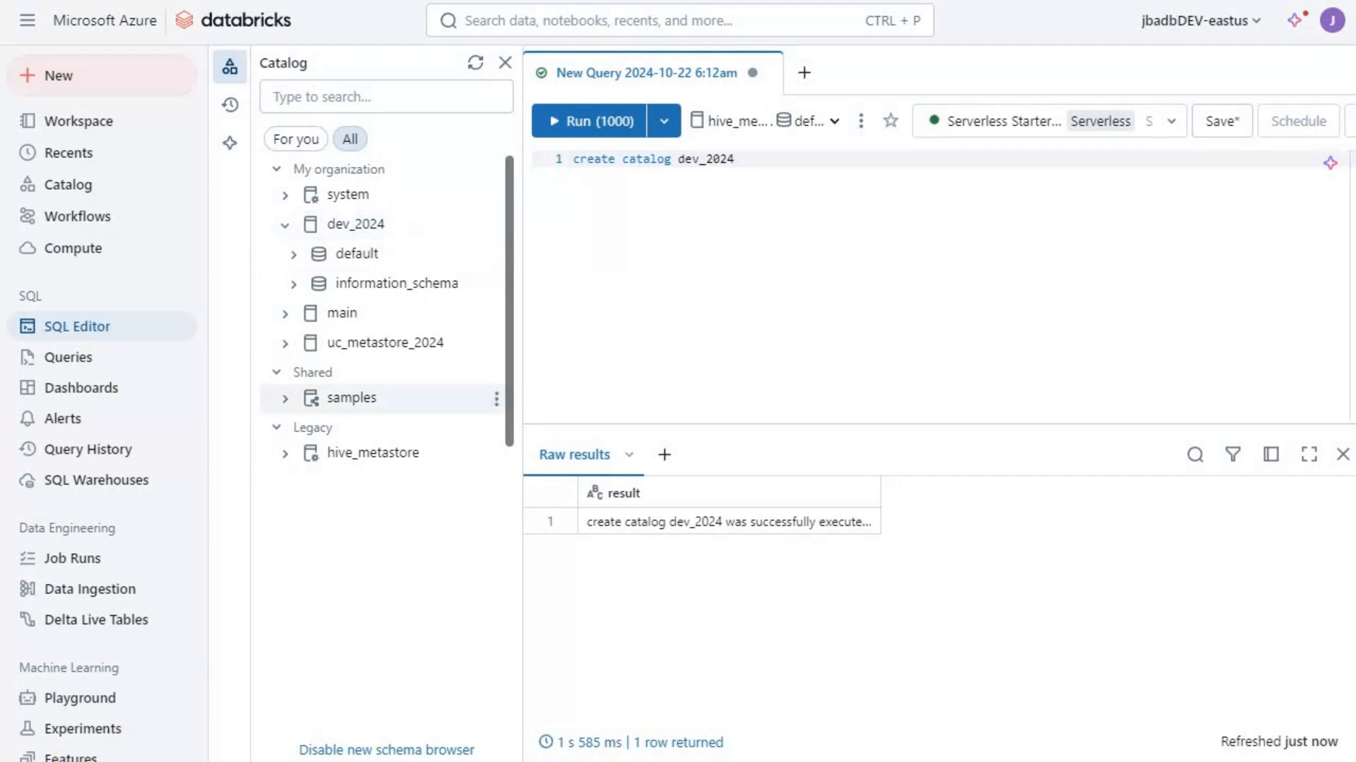
- Set the query's catalog to dev_2024 with the default schema
left_click(746, 178)
left_click(731, 121)
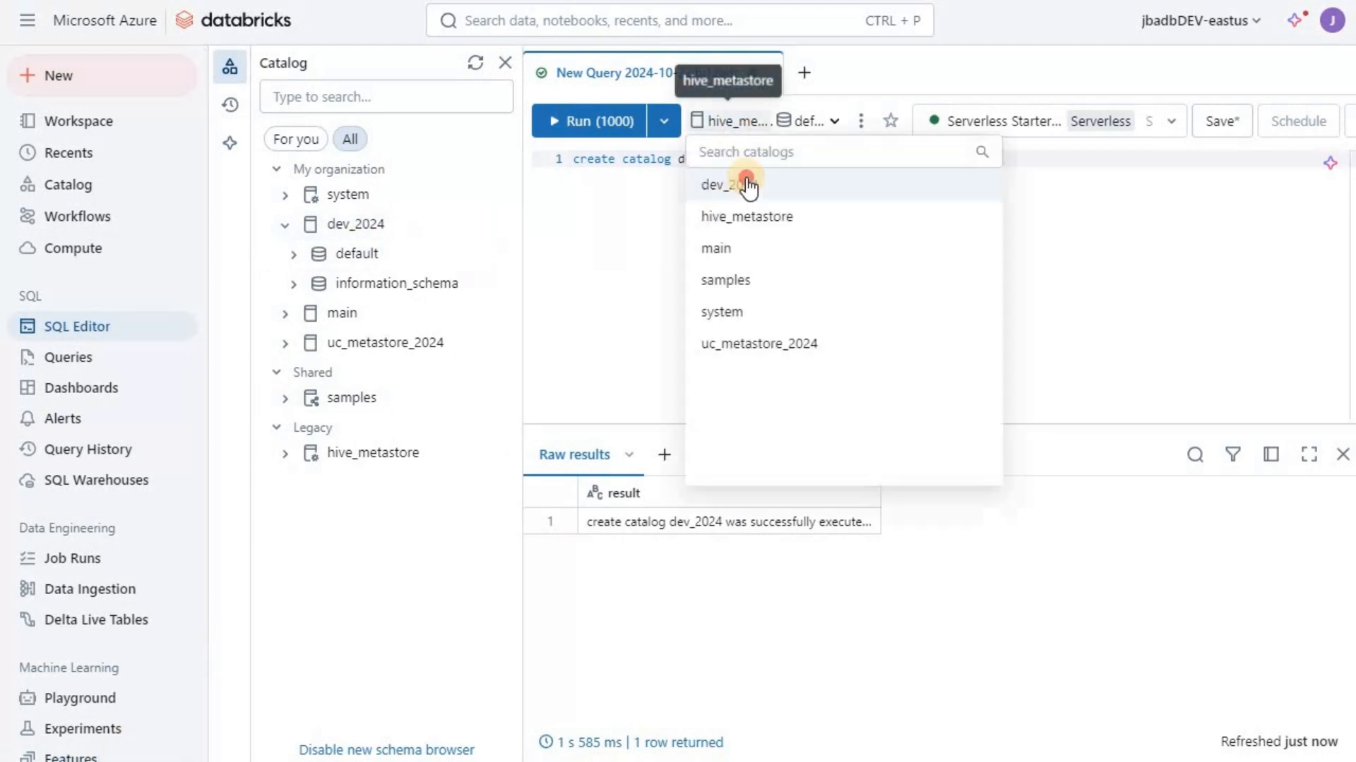
left_click(780, 182)
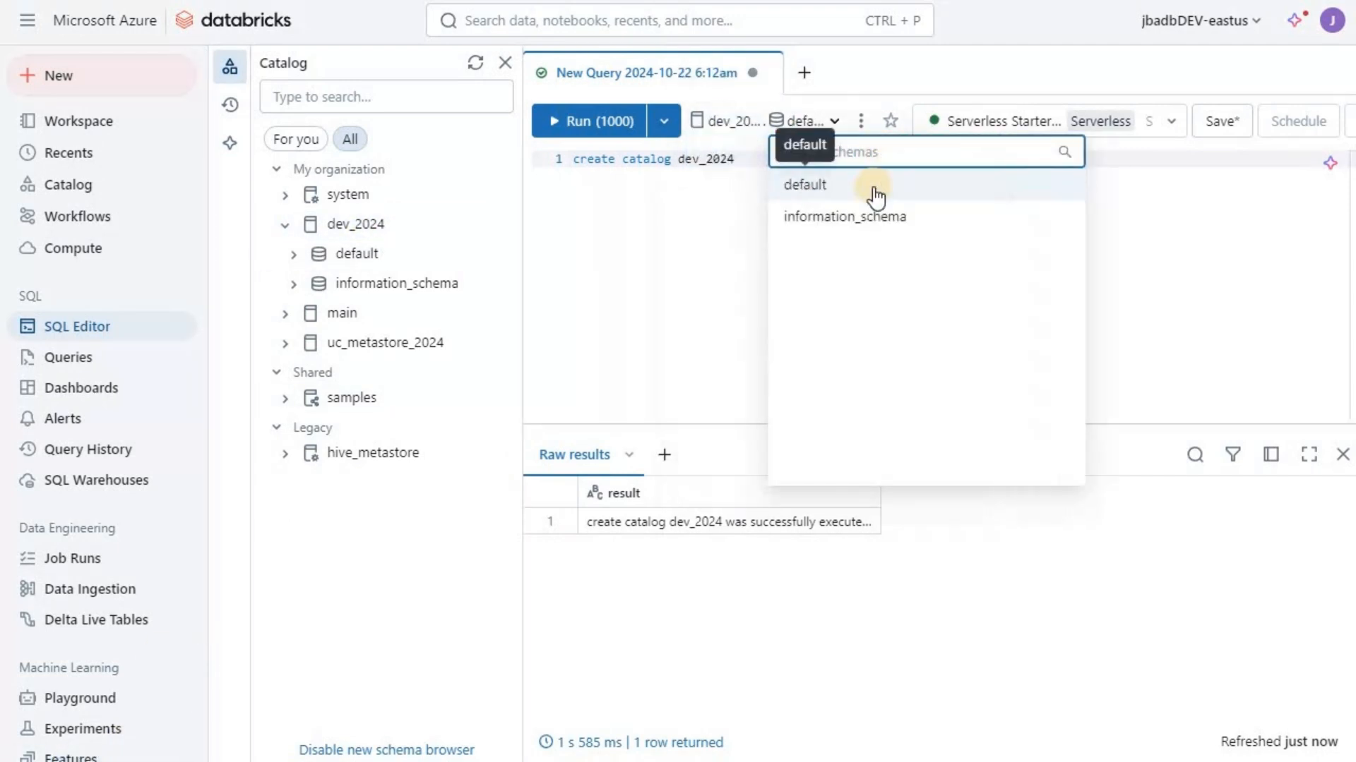
key("Escape")
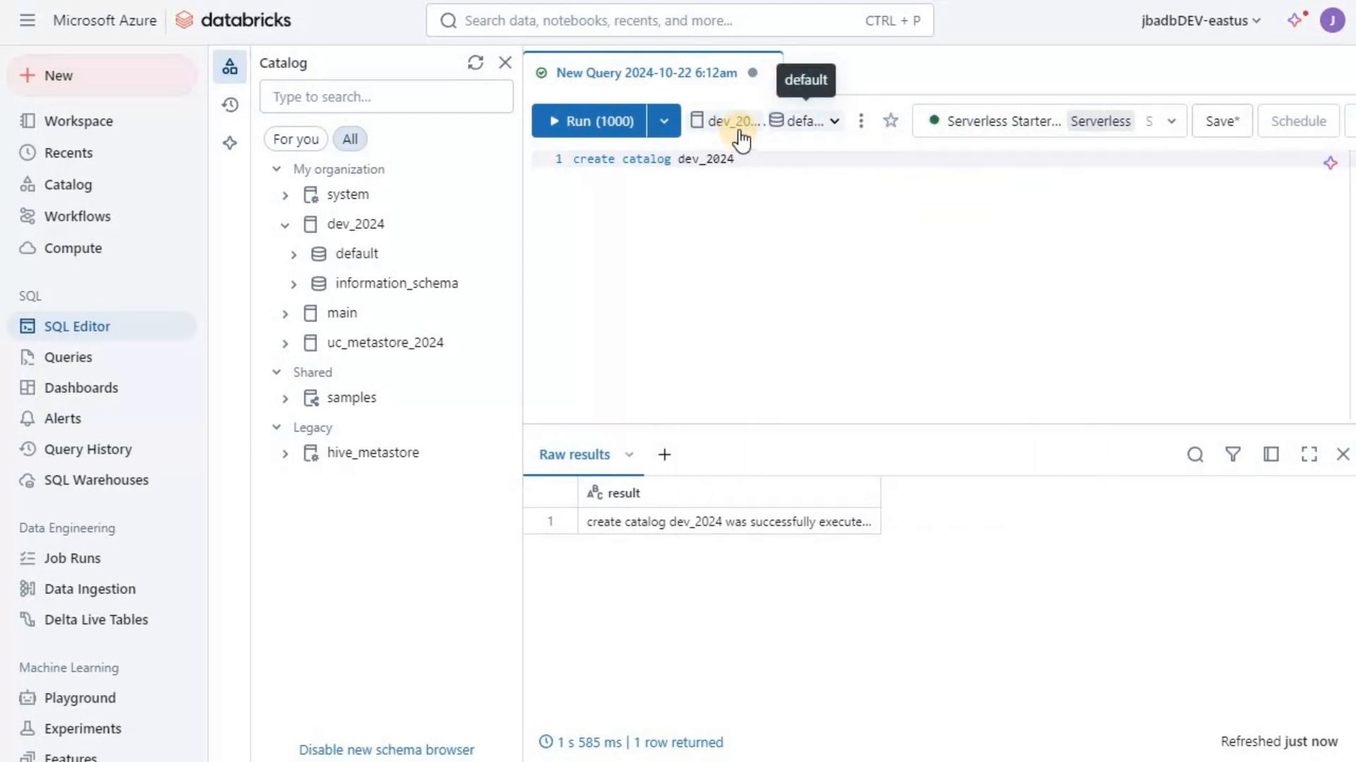
- Replace the query with "create schema finance" and run it in the dev_2024 catalog
left_click(624, 159)
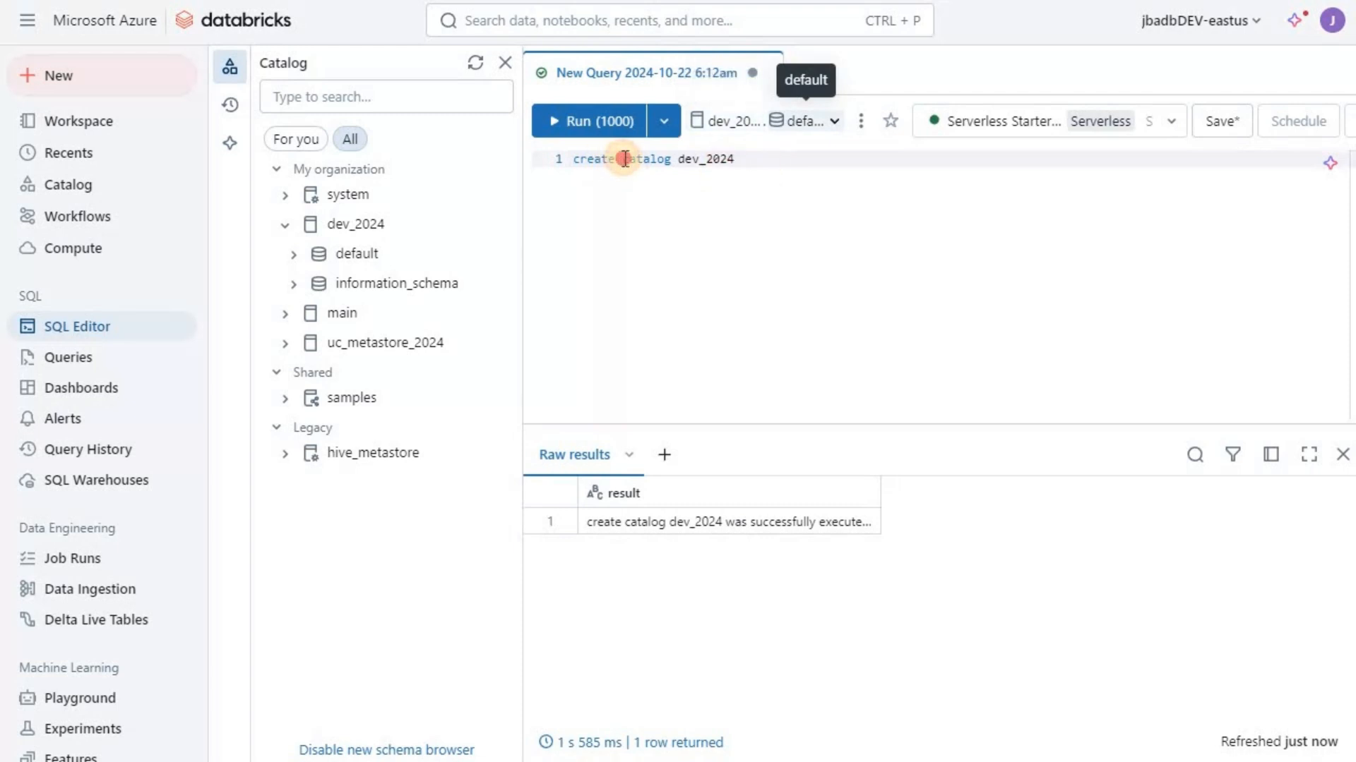
key("shift+End")
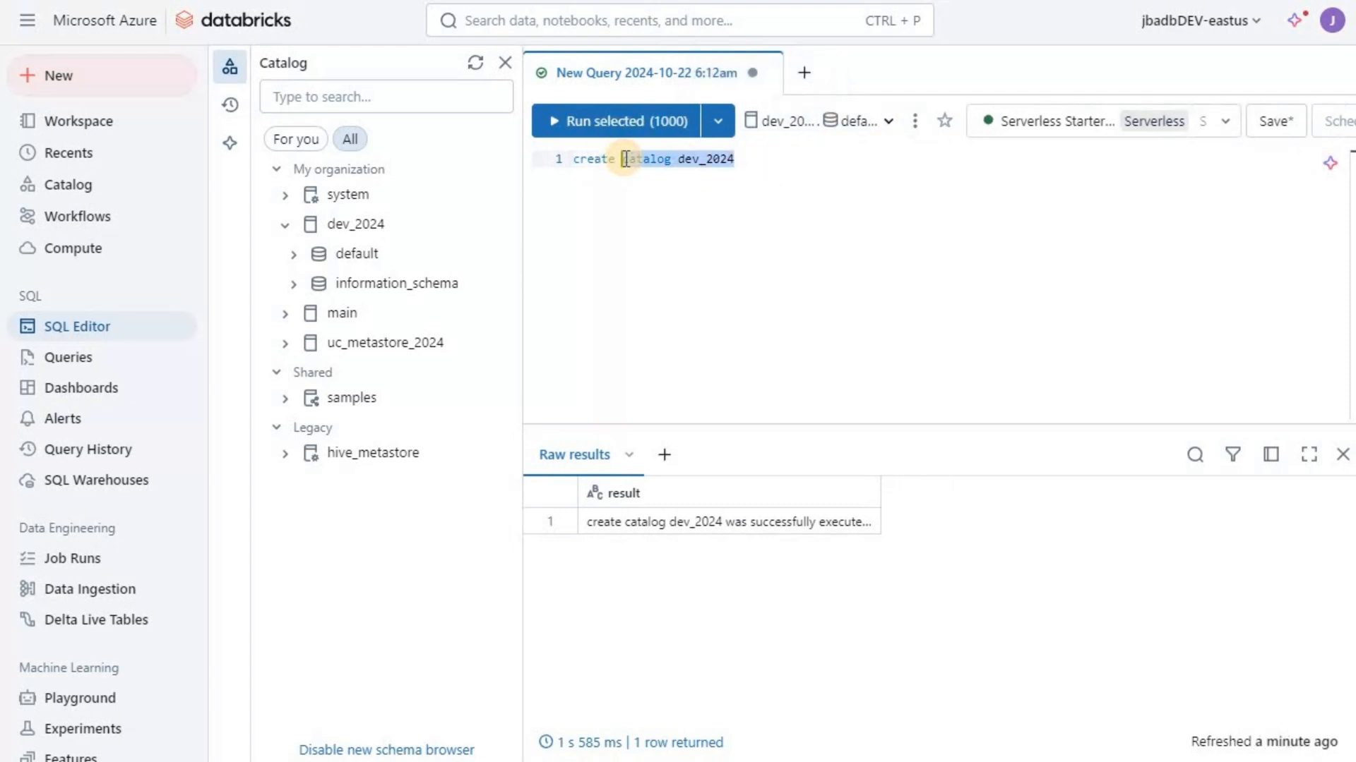
key("BackSpace")
type("schema ")
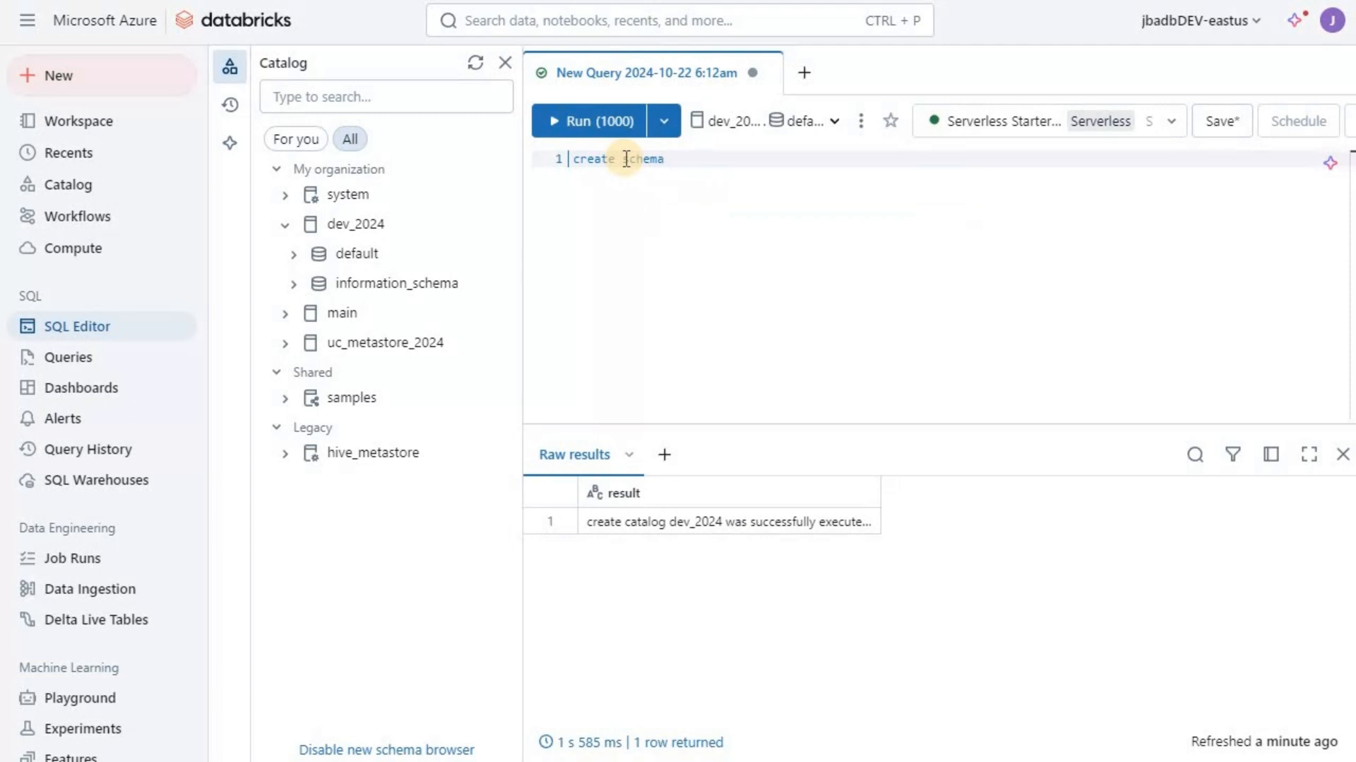
type("finance")
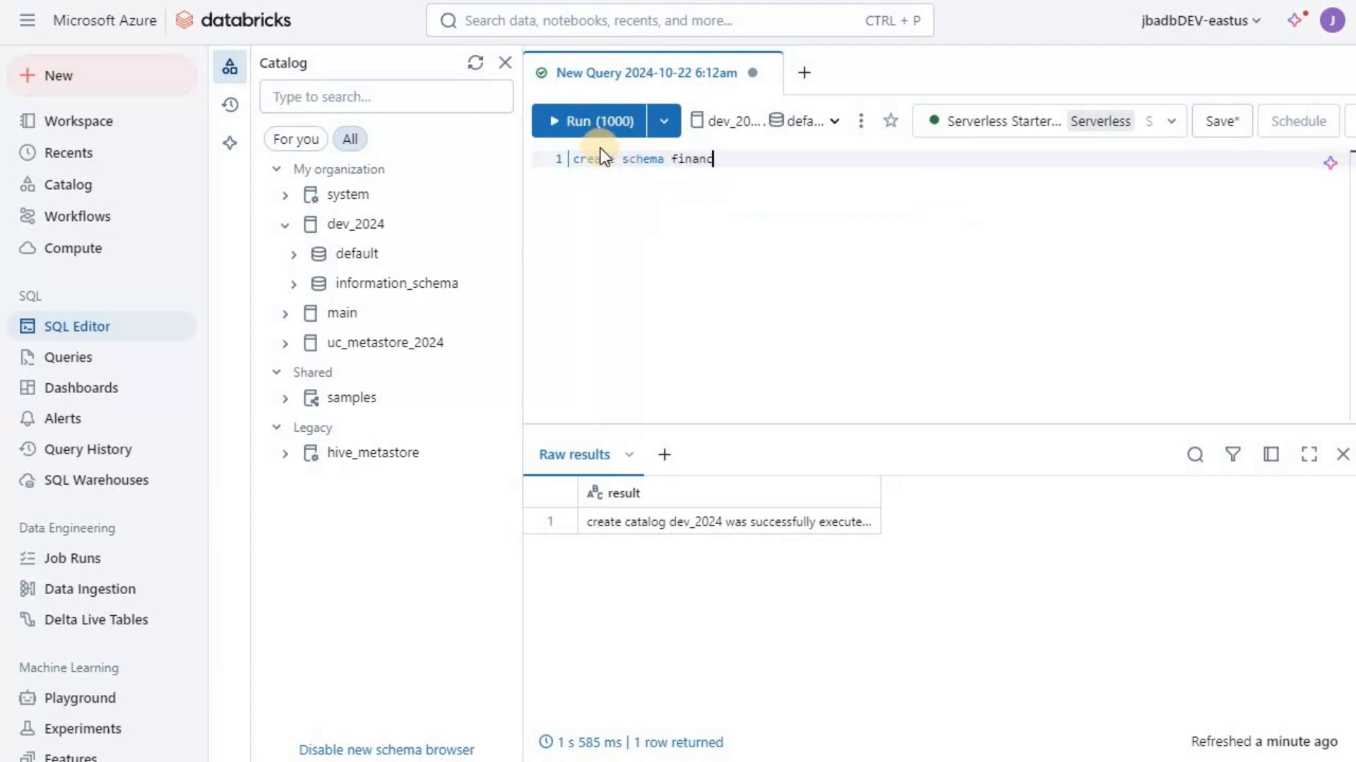
left_click(558, 127)
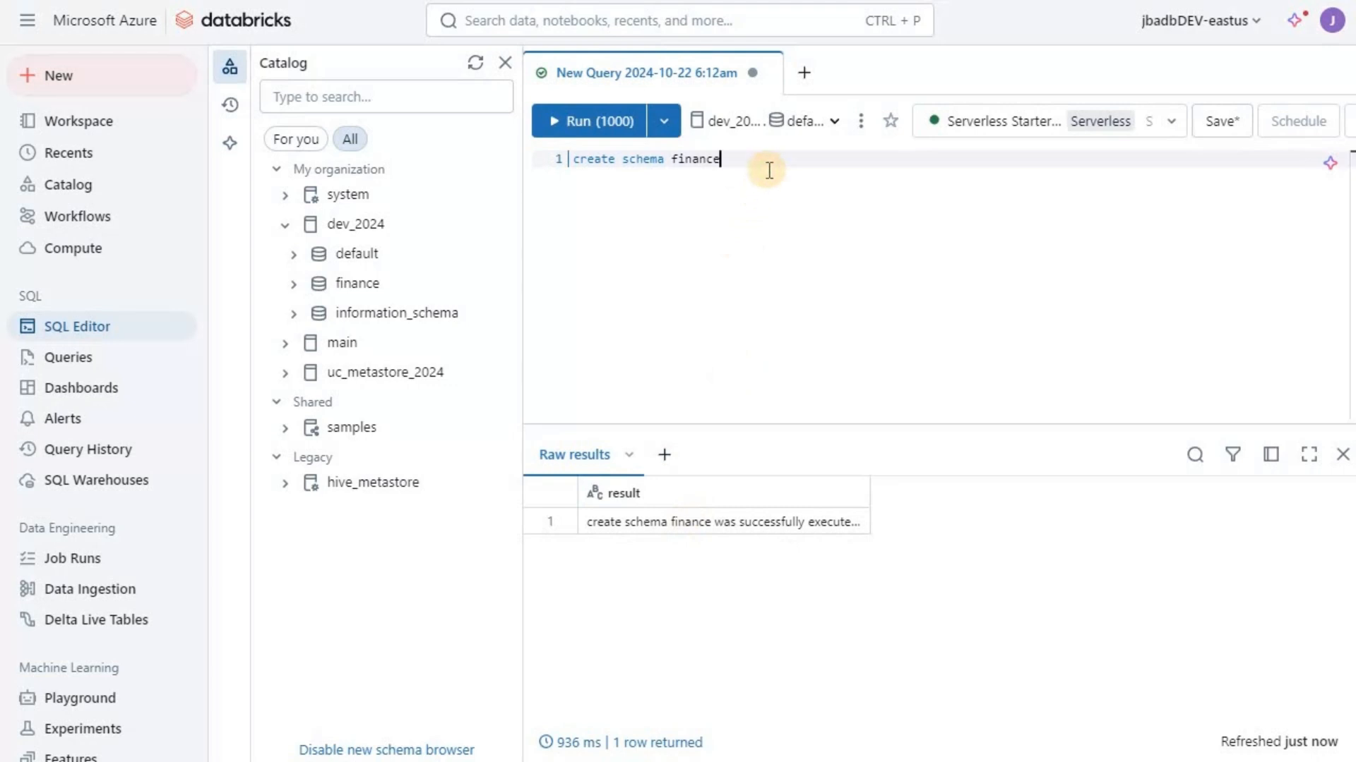
- Add and run a "create table finance.table1" statement with columns col1 int and col2 varchar(255), running only that statement
key("Return")
key("Return")
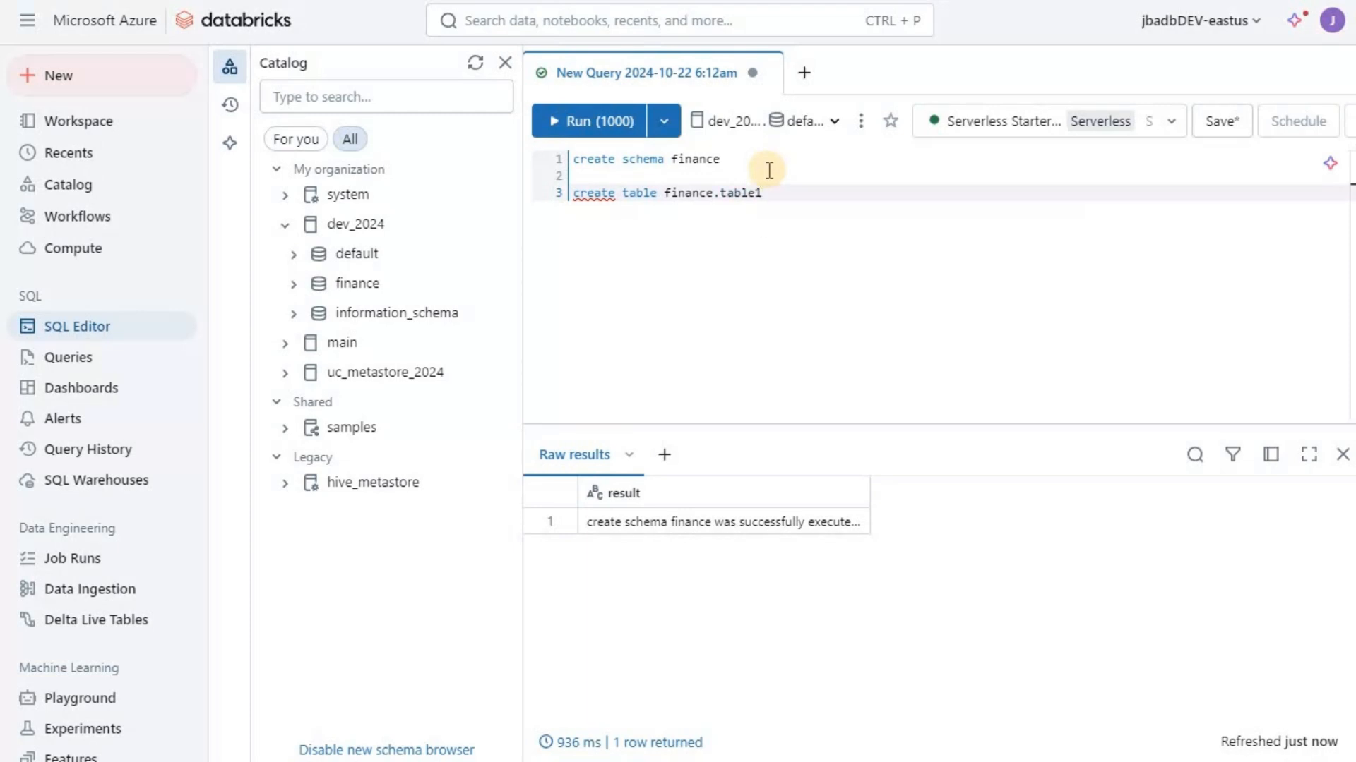
key("Return")
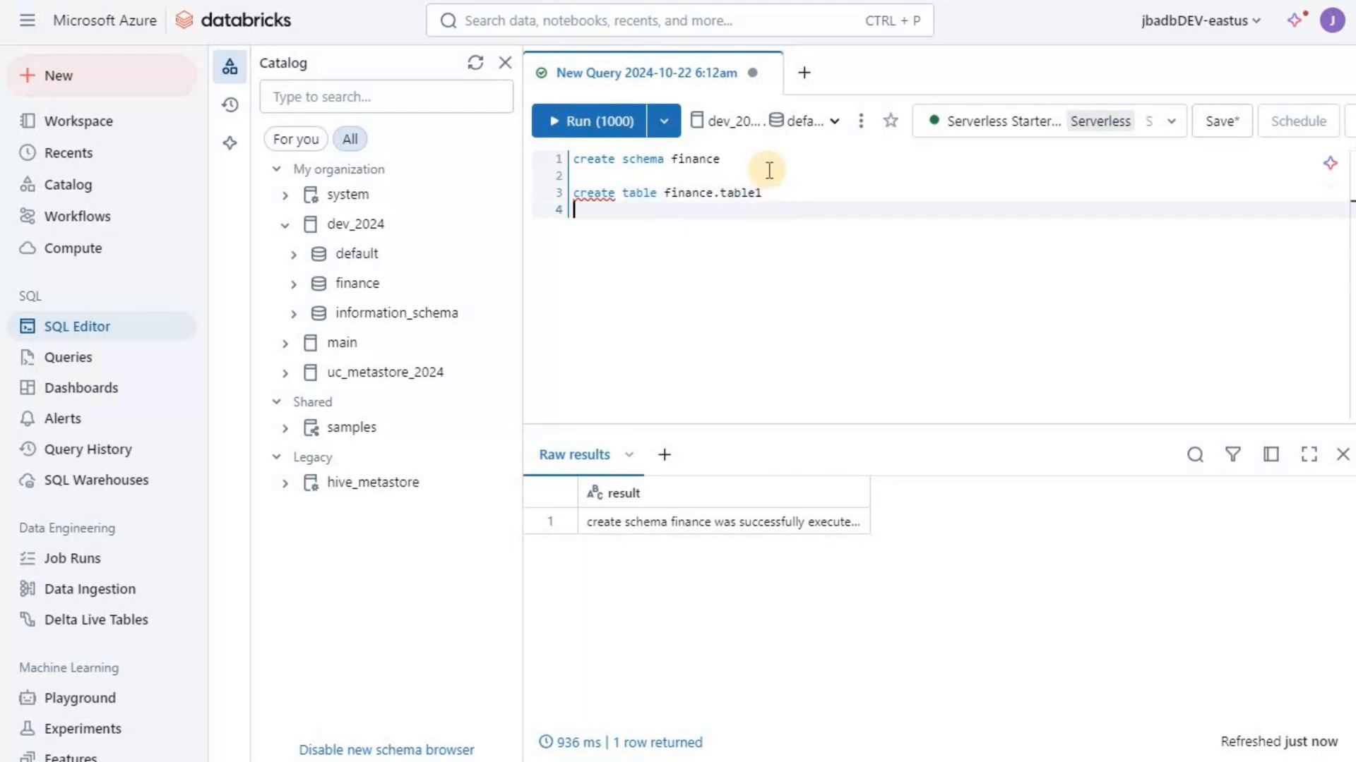
type("(col1 int,")
key("Return")
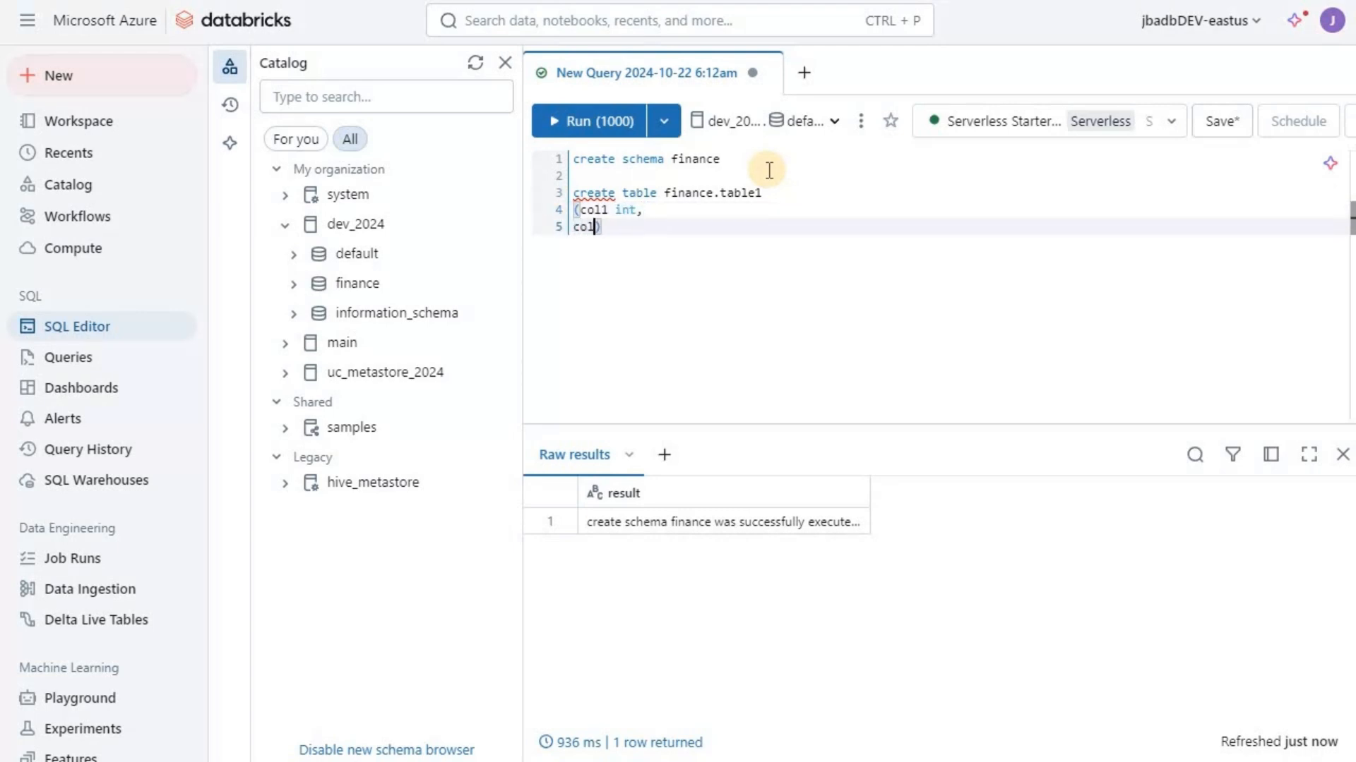
type("col2 varchar(255")
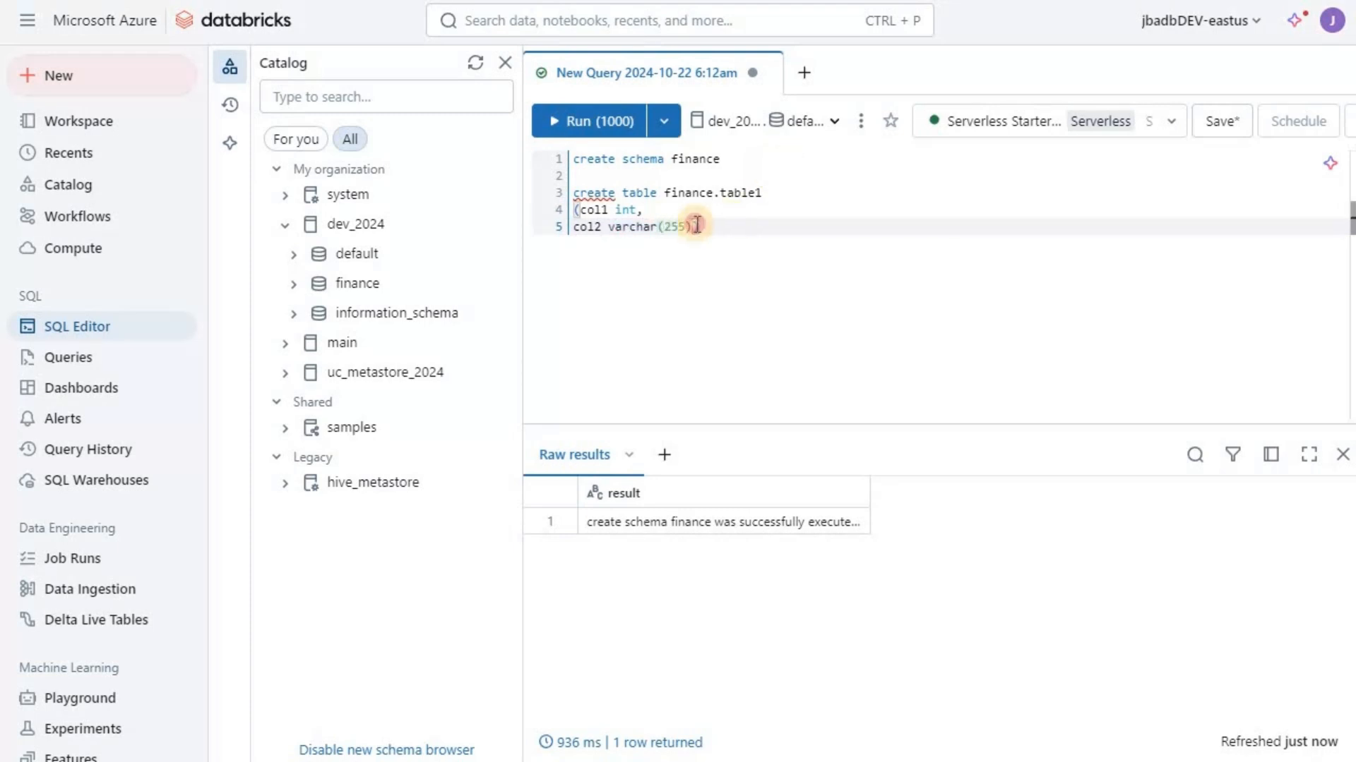
key("End")
left_click(565, 185, "shift")
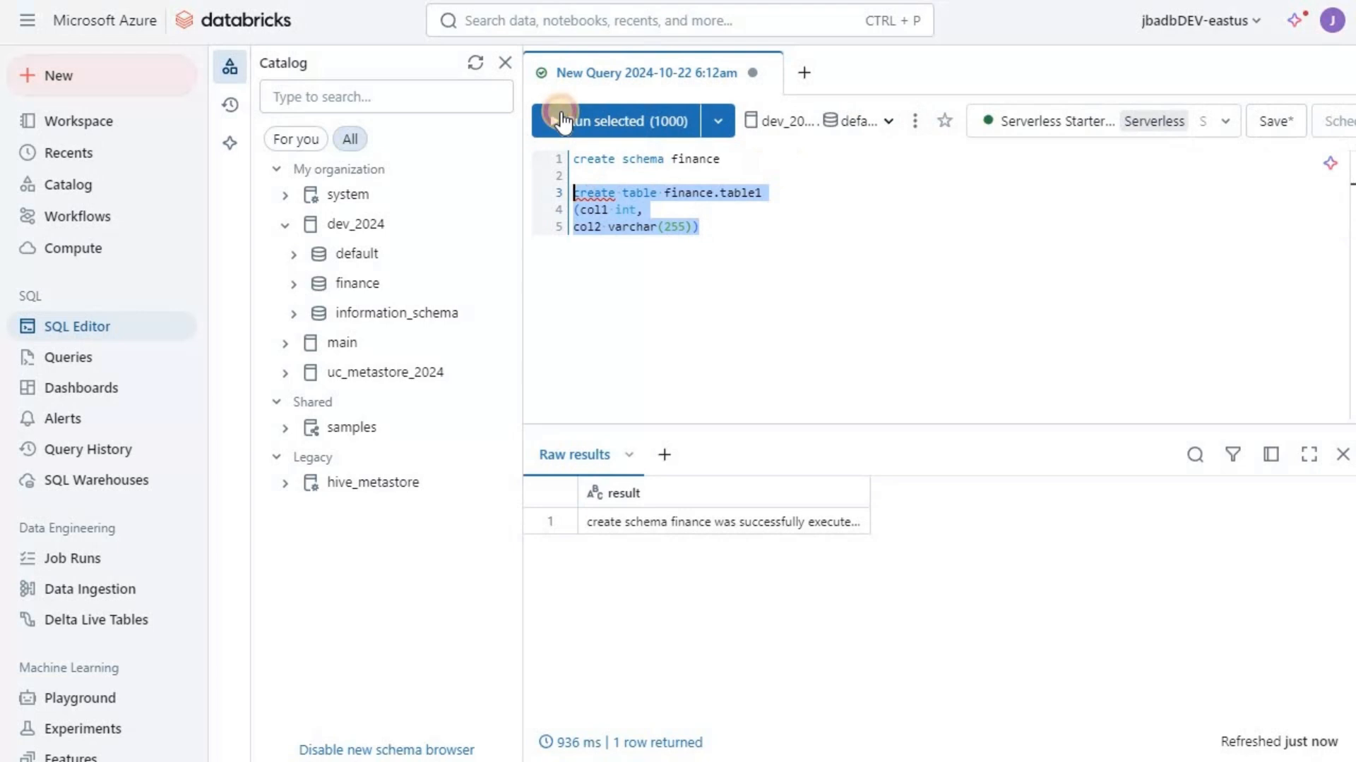
left_click(563, 121)
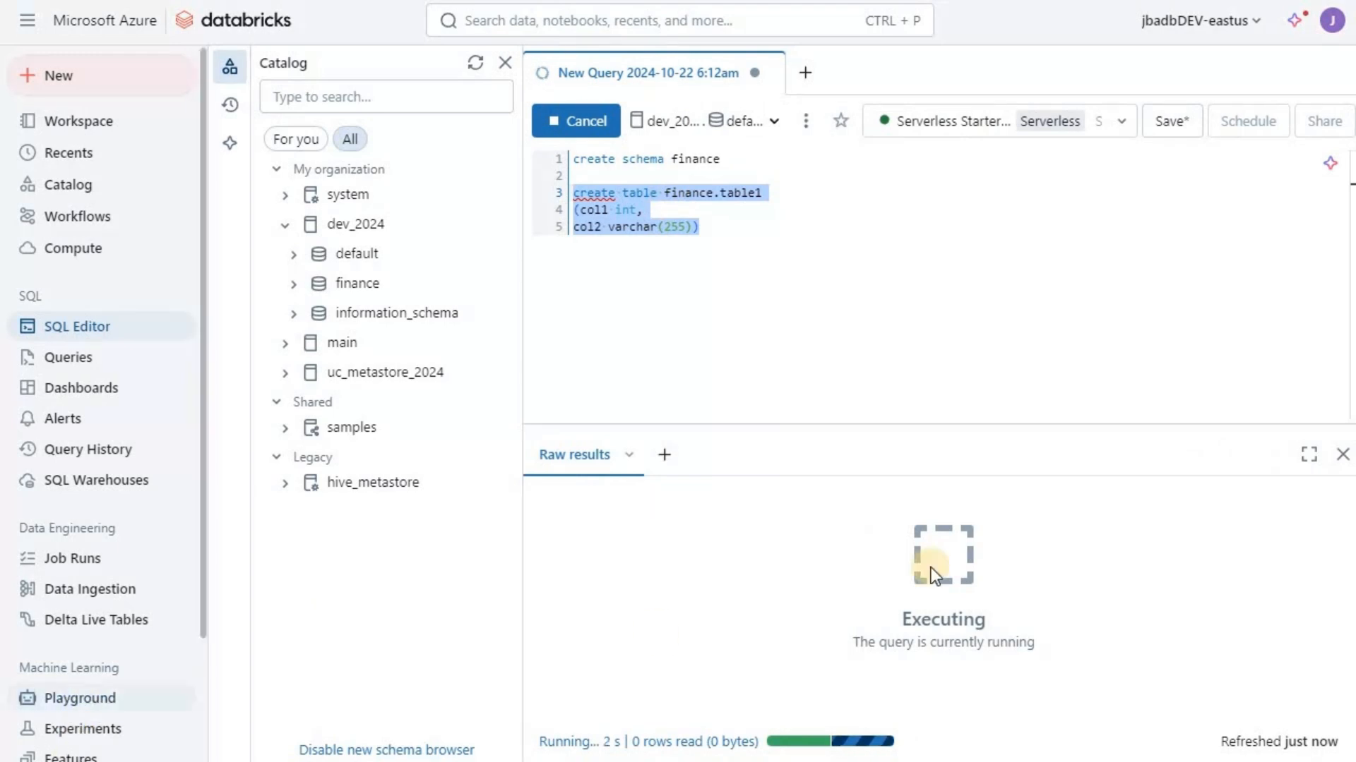
- Add an "insert into finance.table1 values" statement with 1 and a sample first name, and run only that statement
left_click(670, 193)
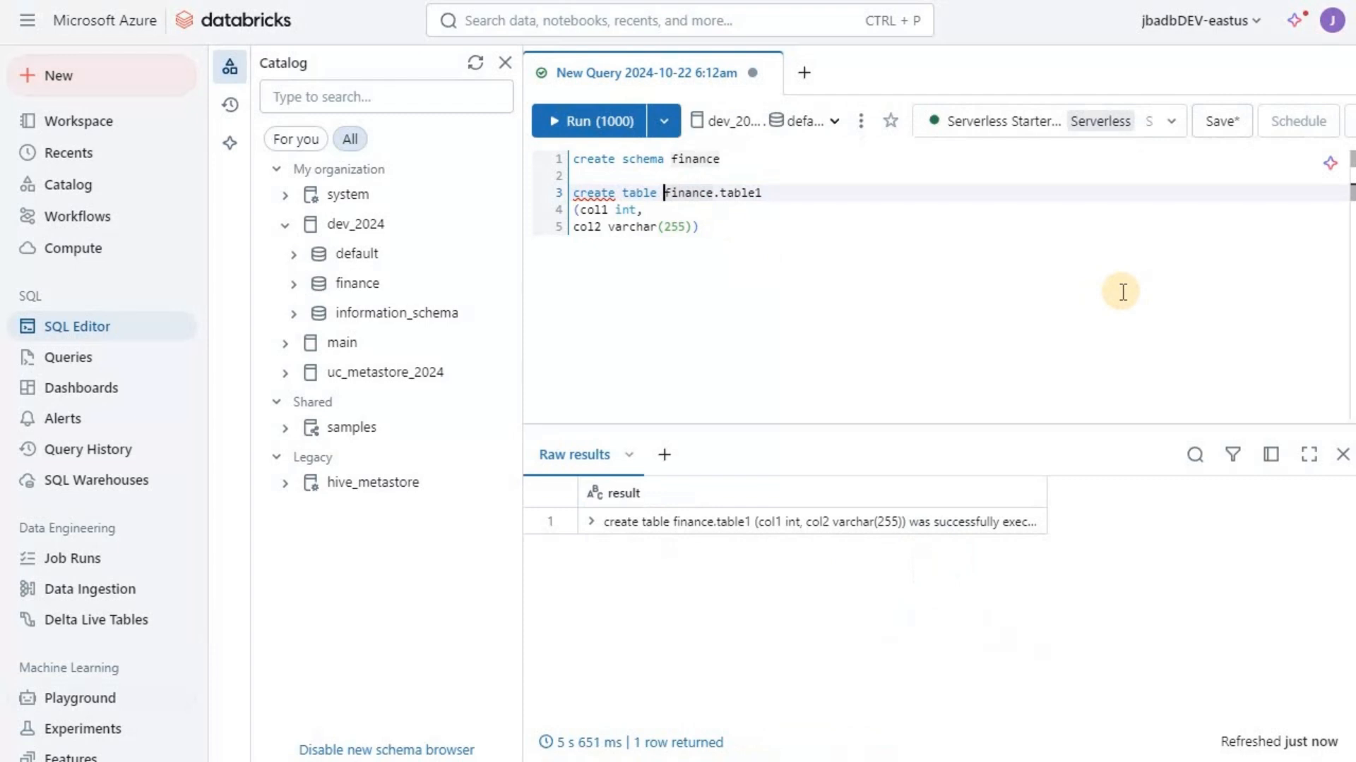
key("shift+End")
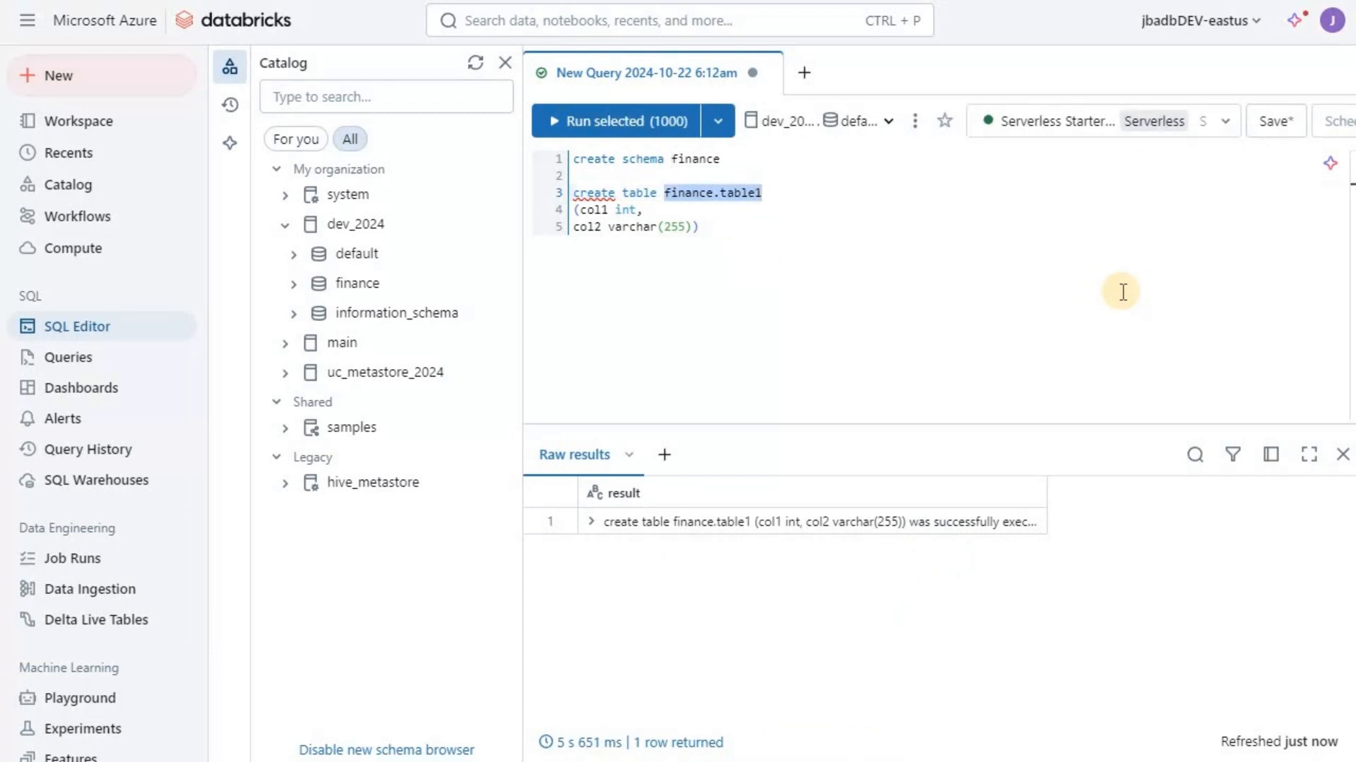
key("ctrl+c")
key("ctrl+End")
key("Return")
key("Return")
key("ctrl+v")
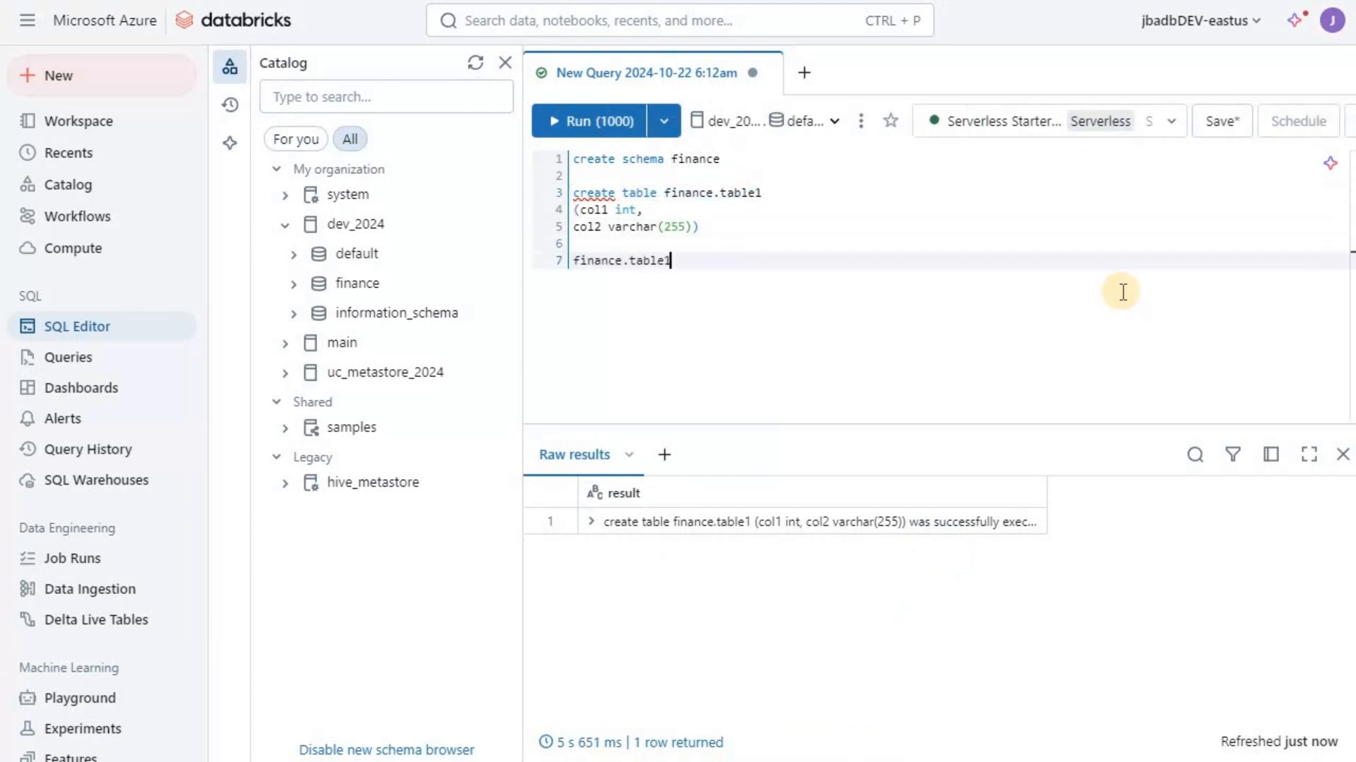
key("Home")
type("insert into ")
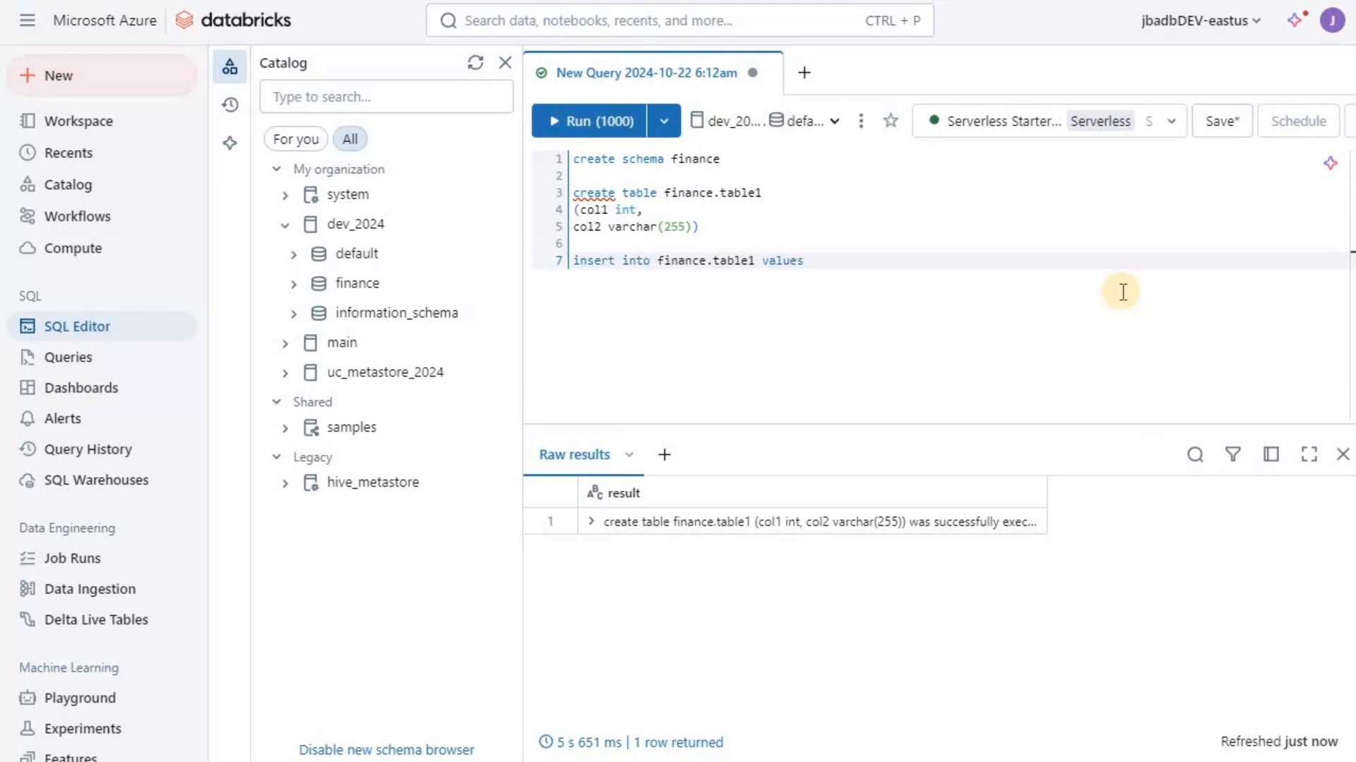
type(" '")
key("shift+Home")
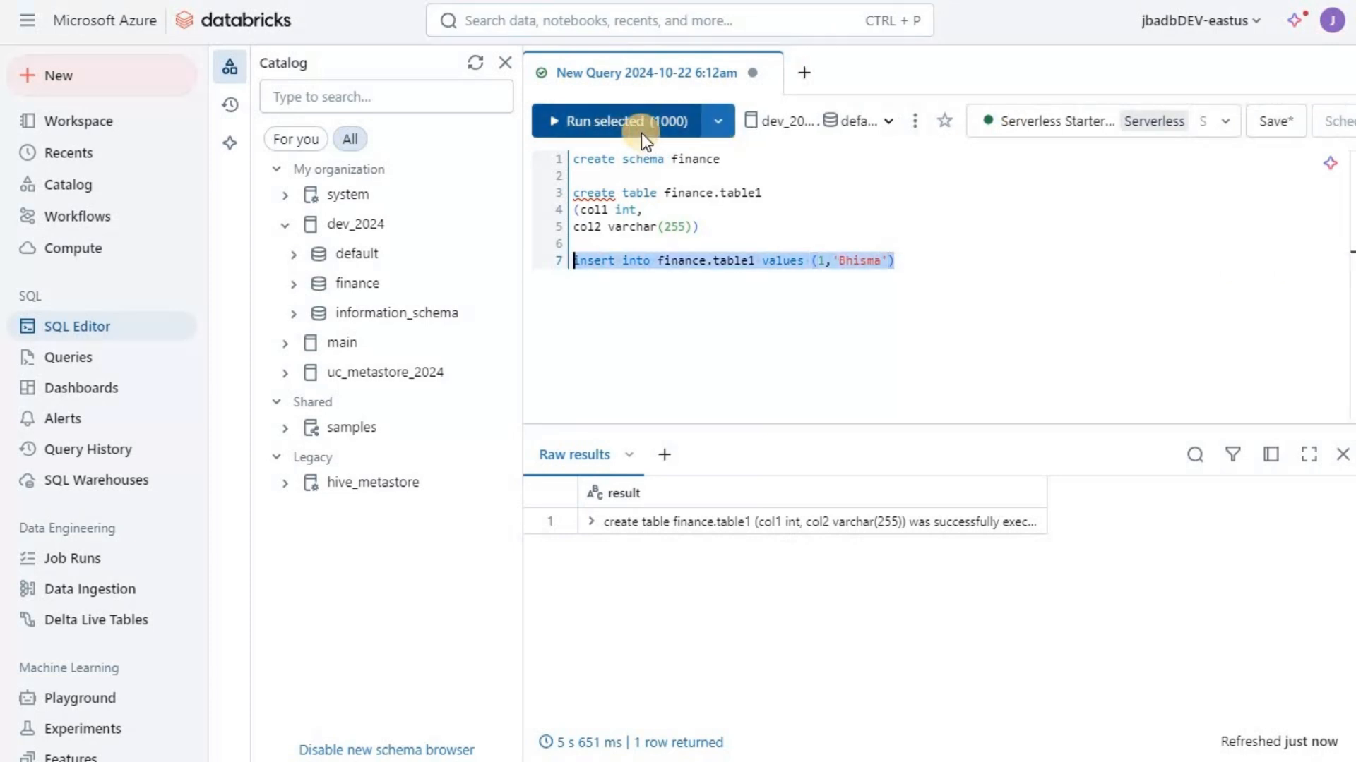
left_click(641, 133)
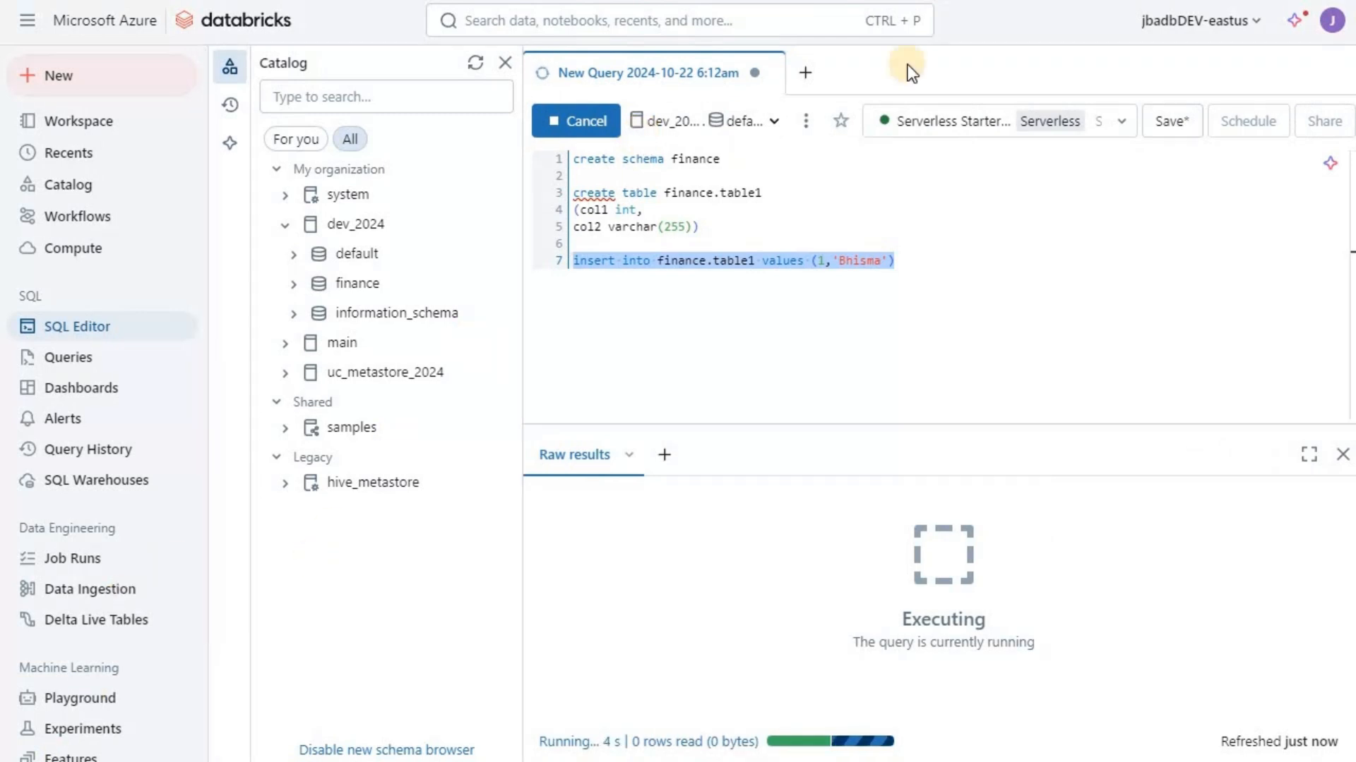
- Add the query "select * from finance.table1" below the insert statement and run only that query
left_click(921, 262)
key("Return")
key("Return")
type("select")
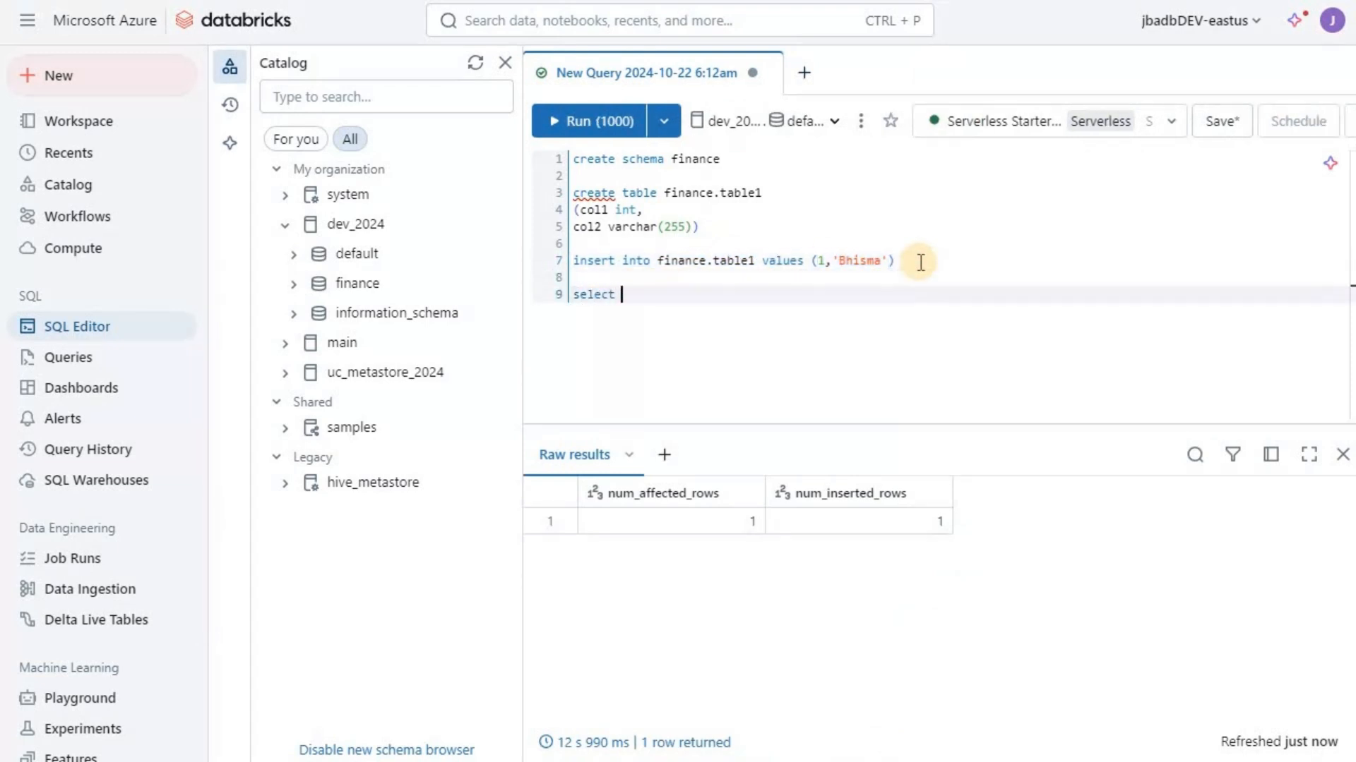
type(" * from finance.table1")
key("shift+Home")
left_click(592, 124)
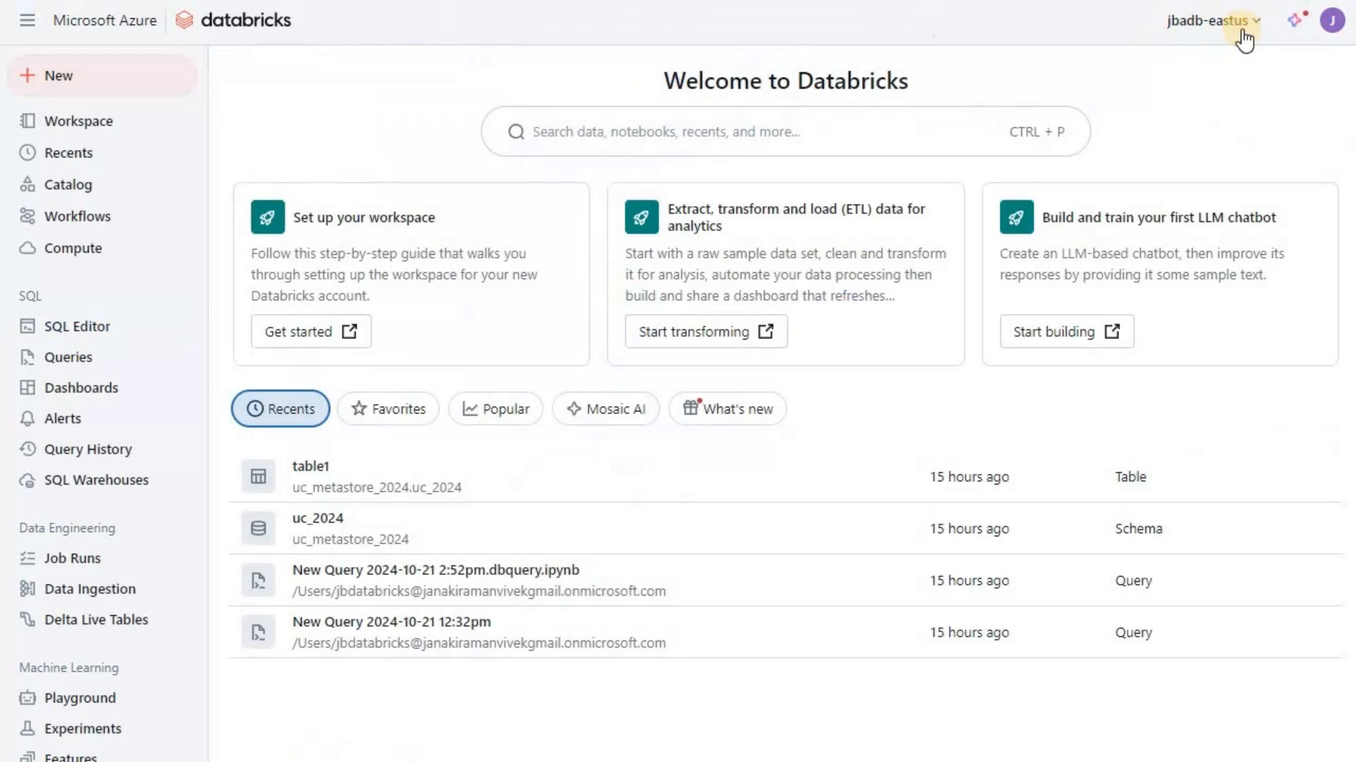
- Open the SQL editor in the jbadb-eastus workspace and expand the dev_2024 catalog to show its schemas
left_click(83, 331)
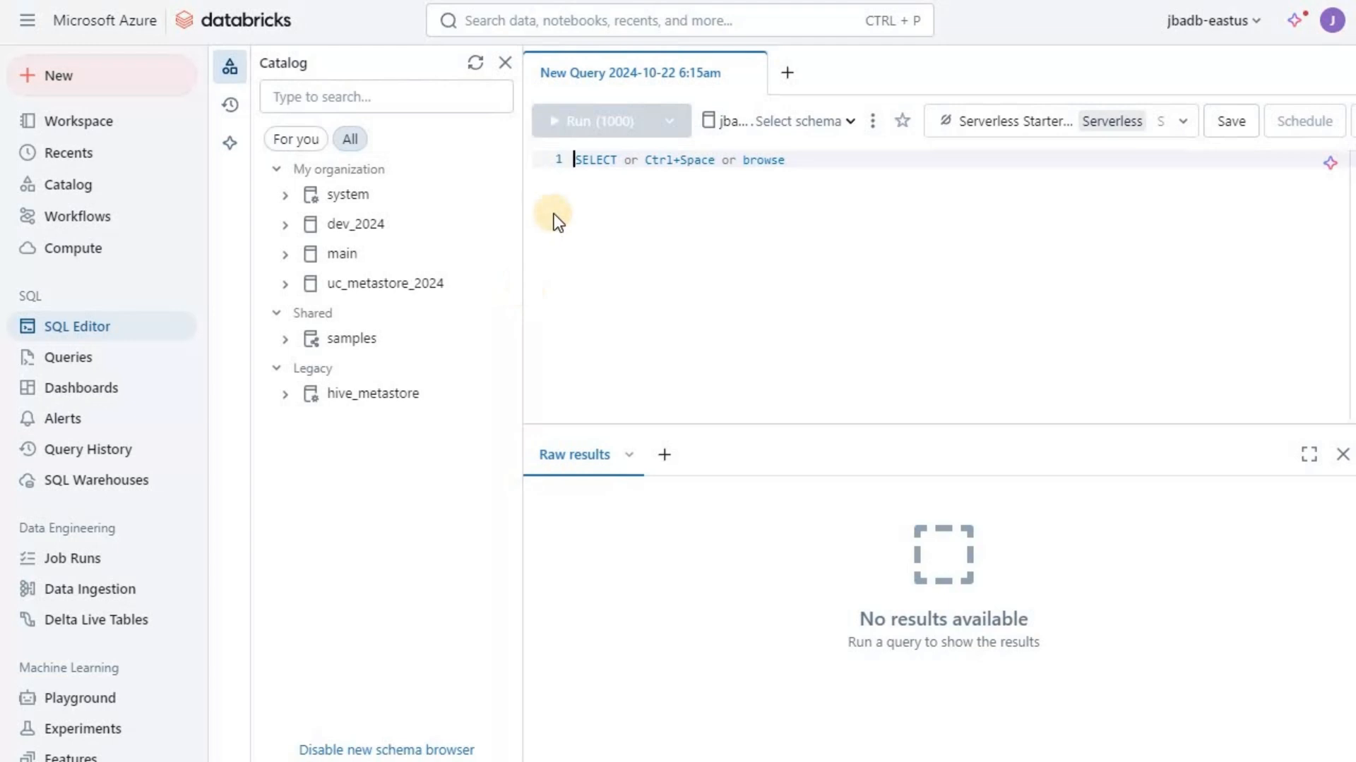
left_click(294, 228)
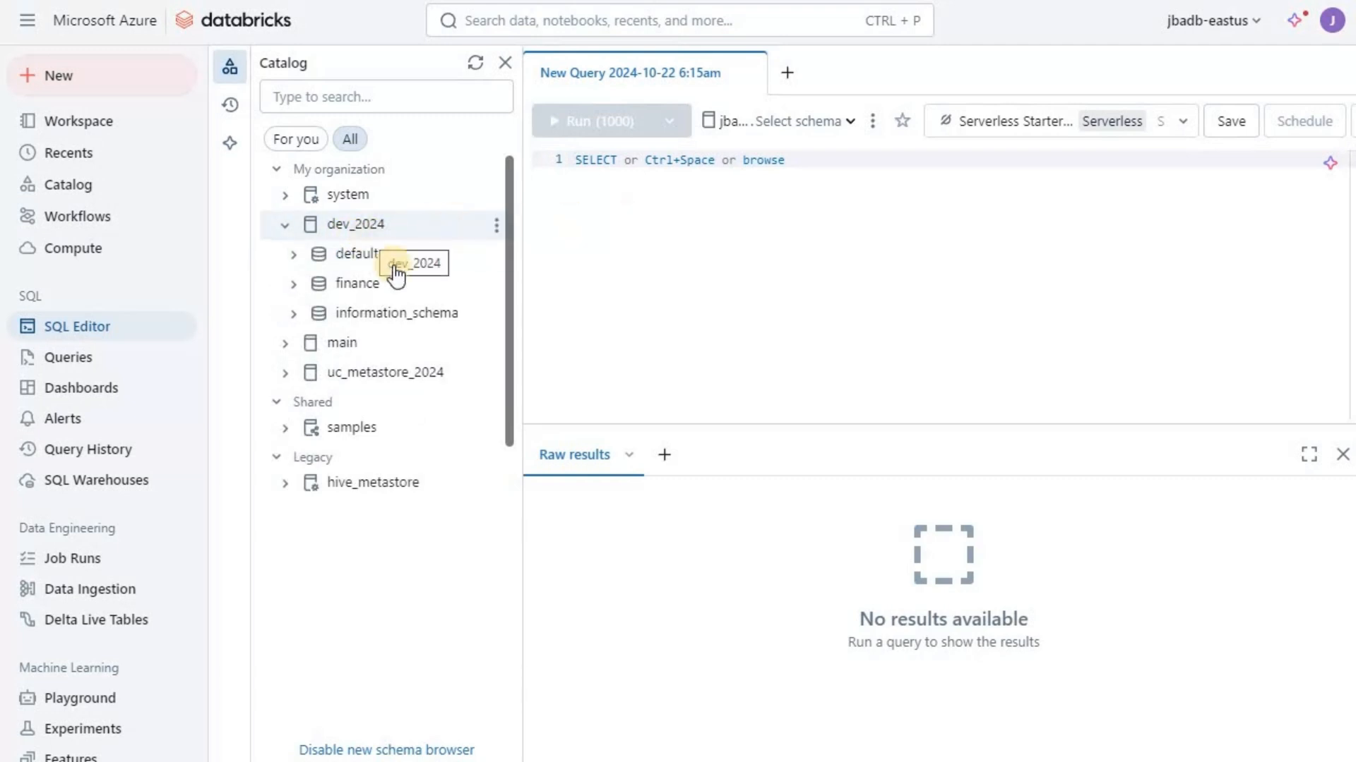
left_click(408, 286)
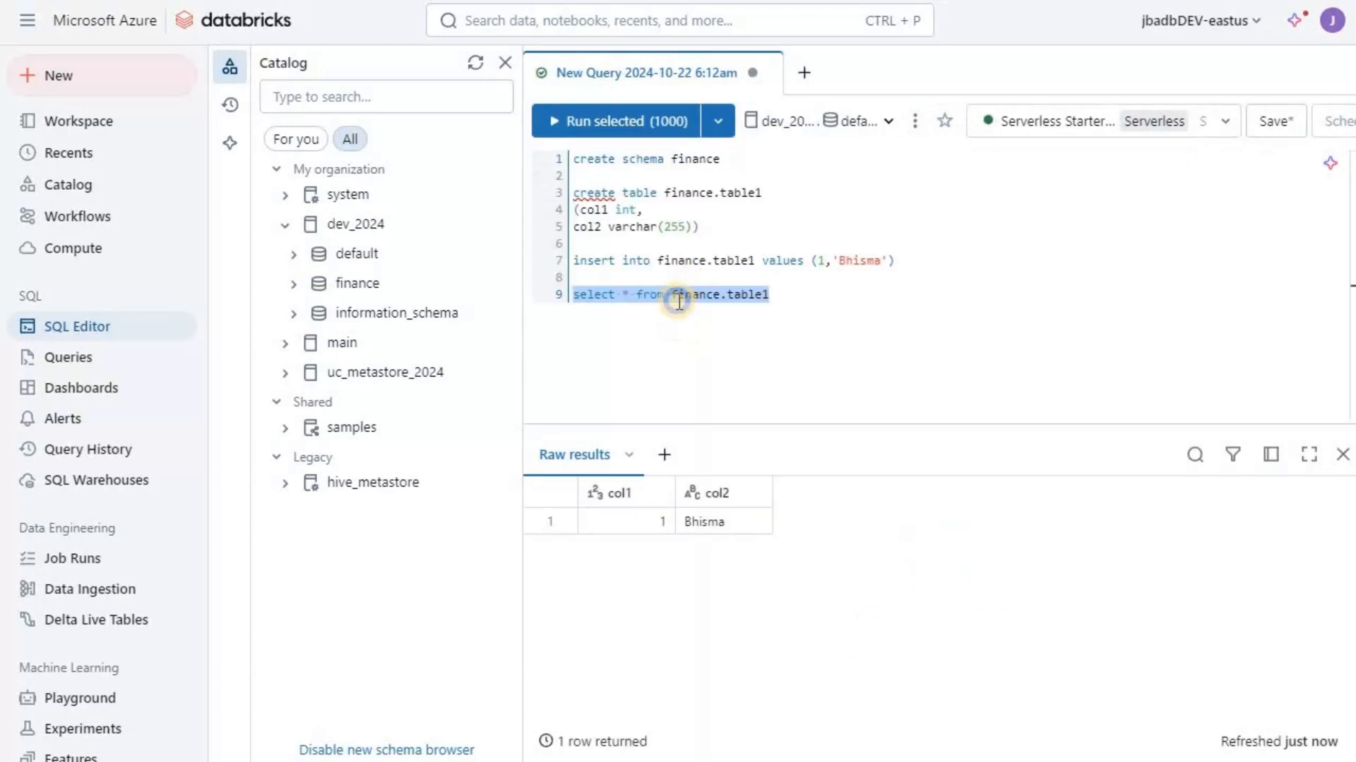
- Copy the insert and select statements into the new query in the jbadb-eastus workspace and try to run only the select
right_click(738, 310)
left_click_drag(813, 299, 571, 260)
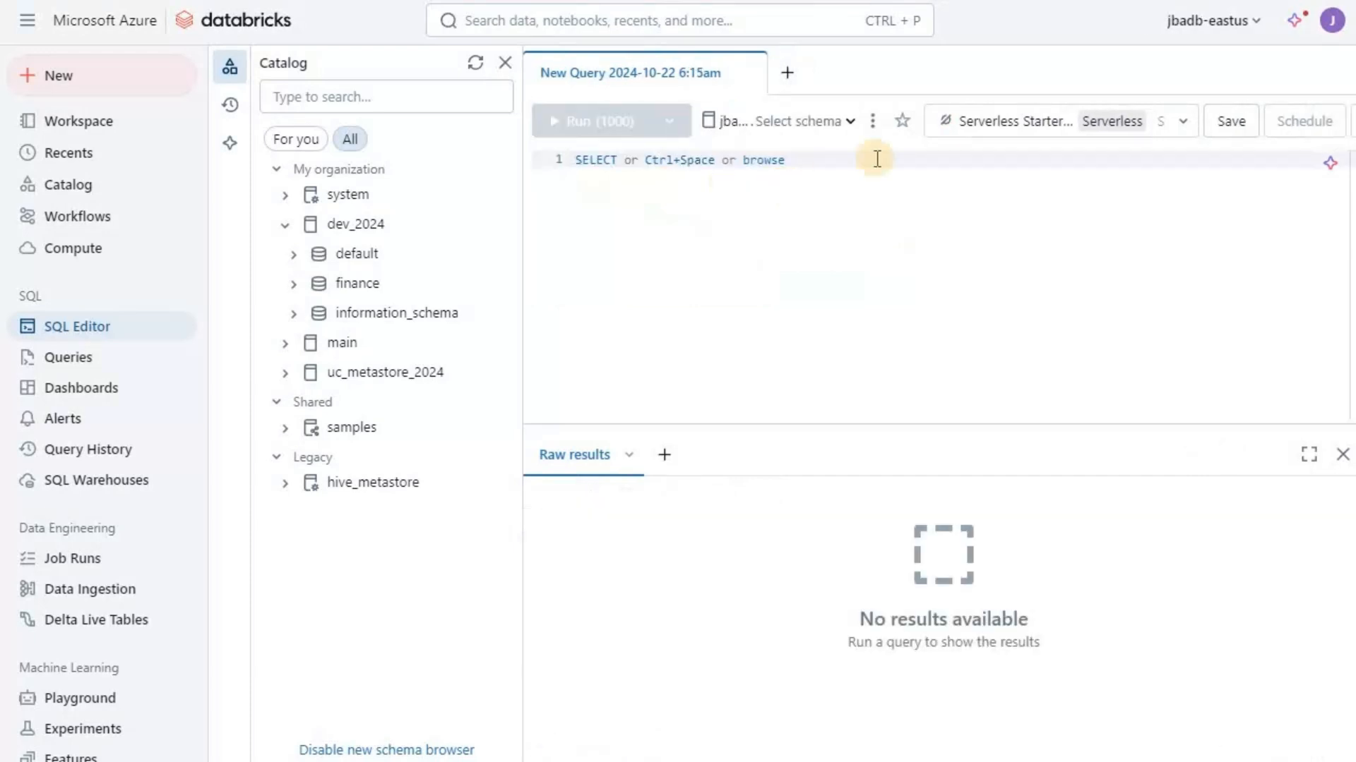
key("ctrl+v")
left_click_drag(904, 159, 692, 159)
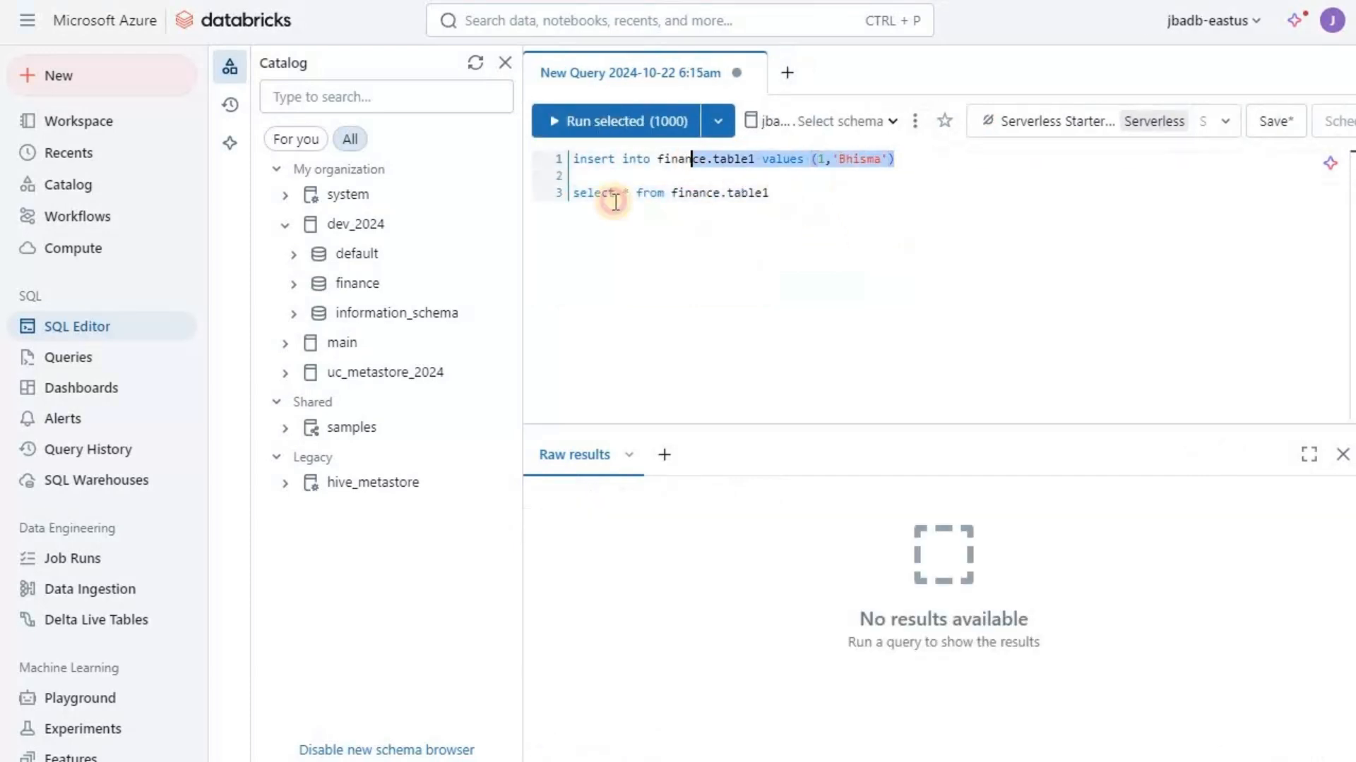
left_click_drag(770, 192, 572, 192)
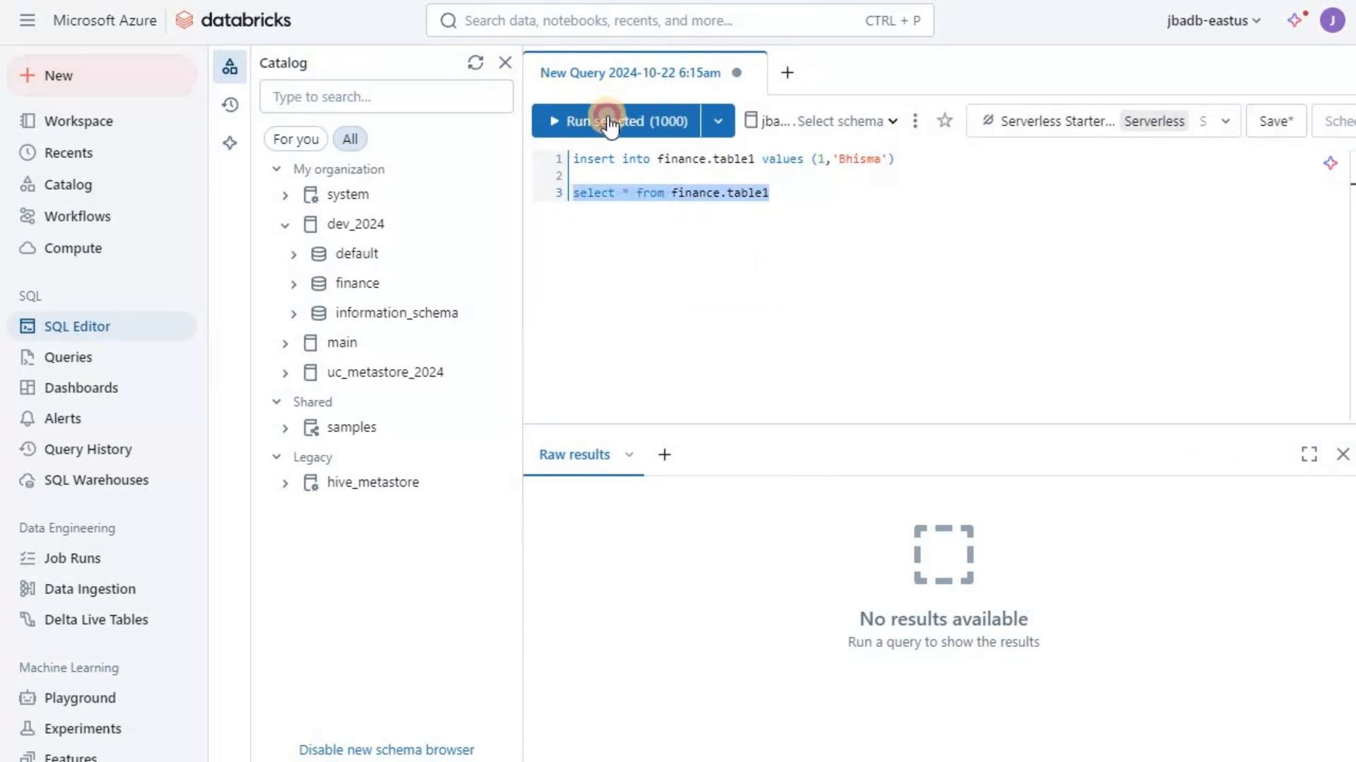
left_click(611, 123)
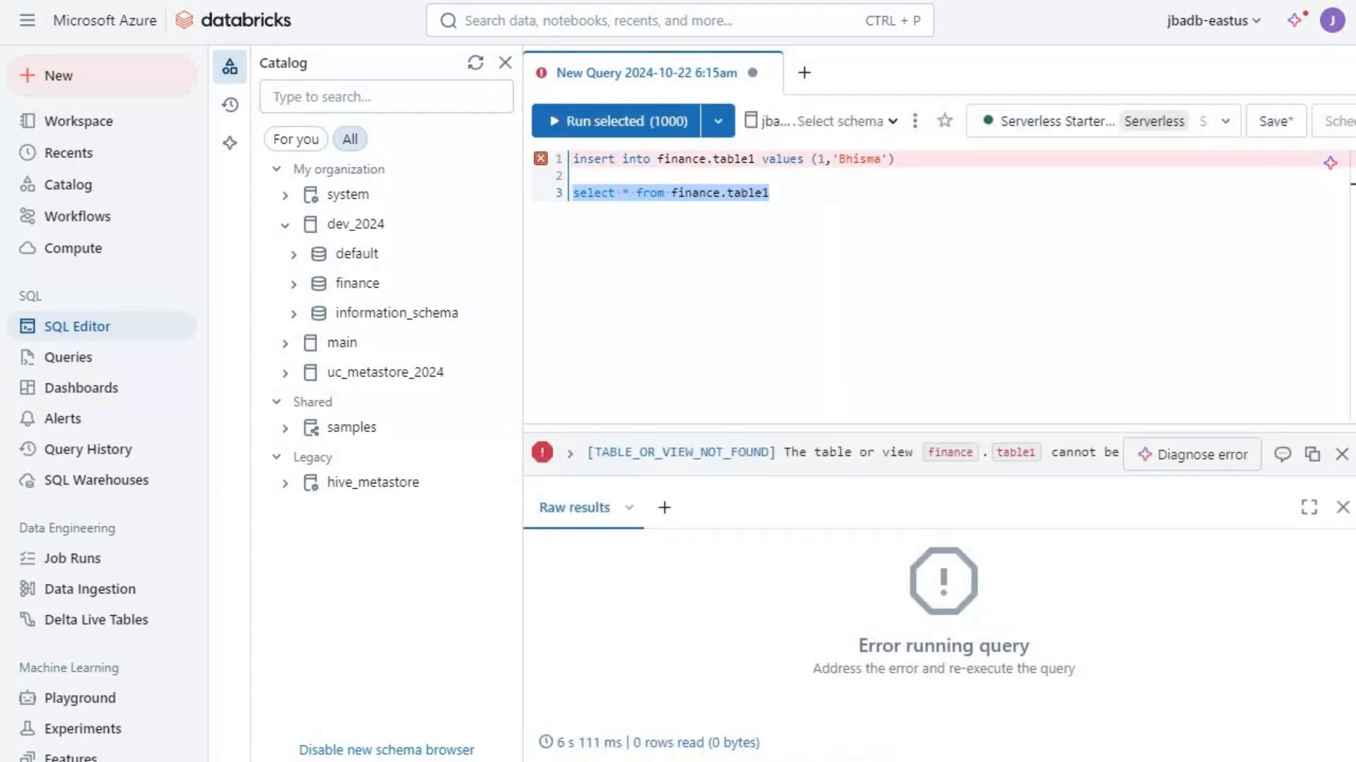
- Set the query's catalog to dev_2024 and its schema to finance, and run the select statement again
left_click(771, 120)
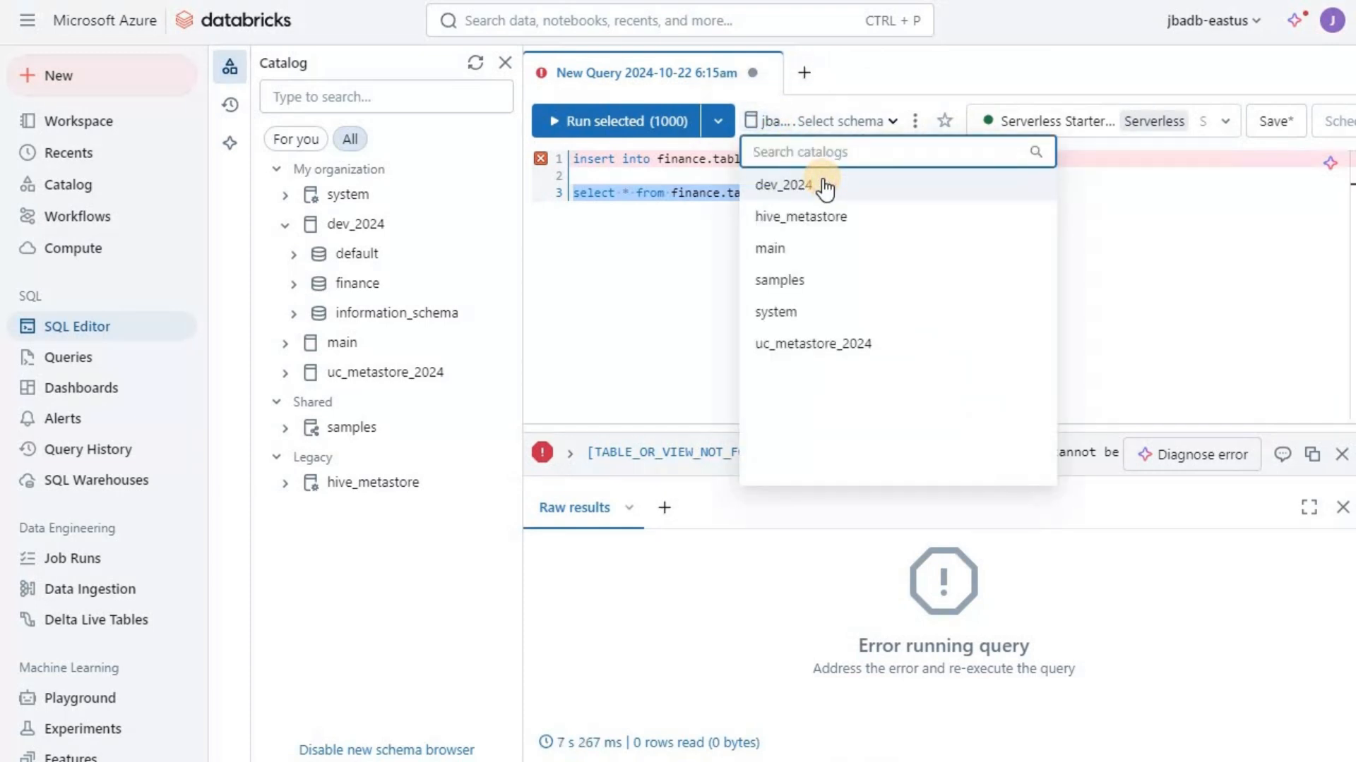
left_click(902, 182)
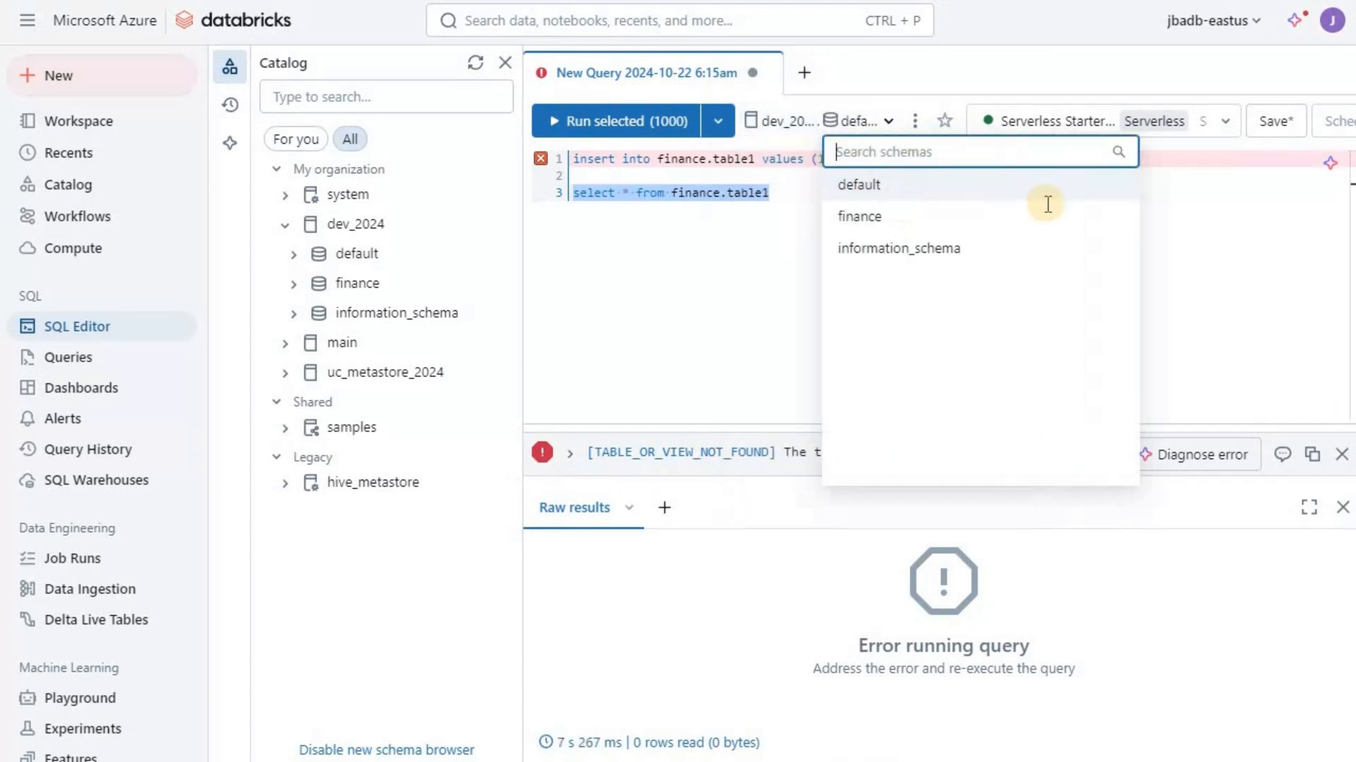
left_click(1017, 216)
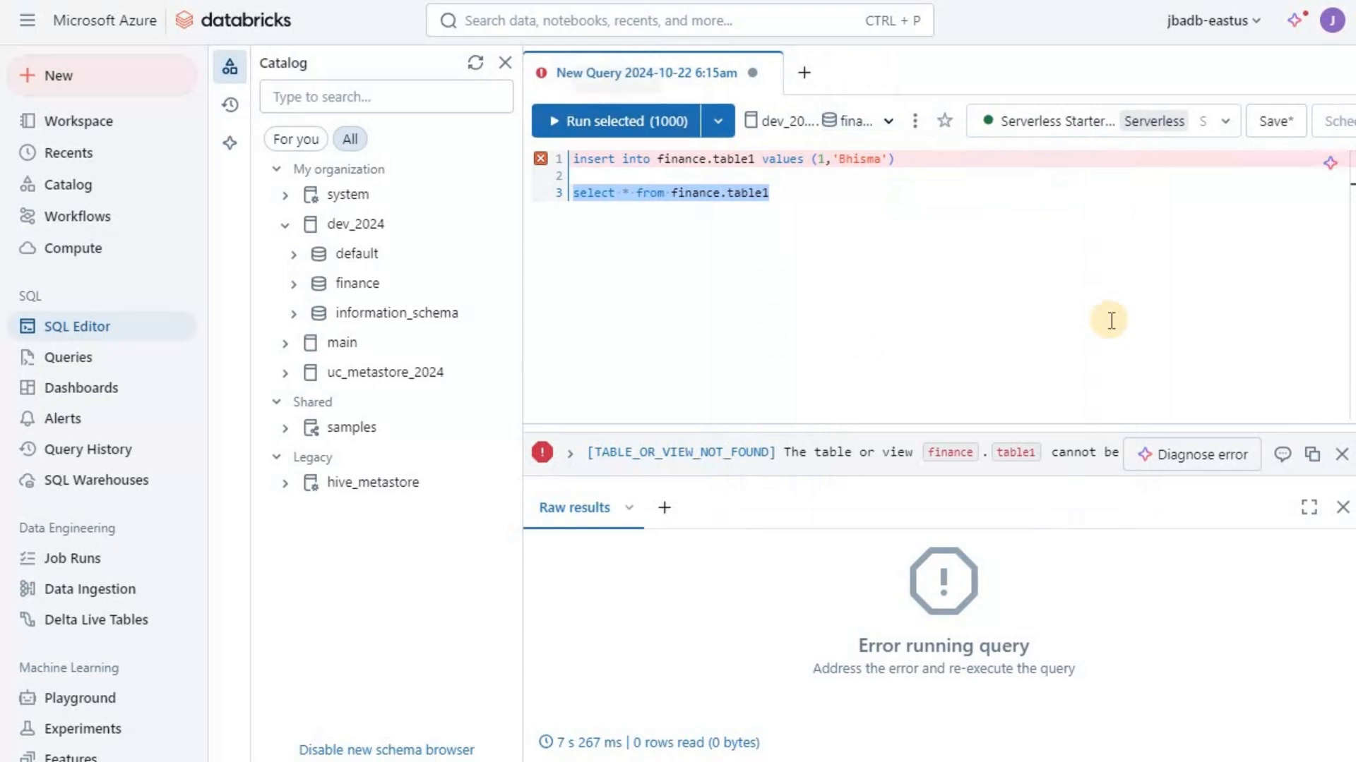
key("shift+Return")
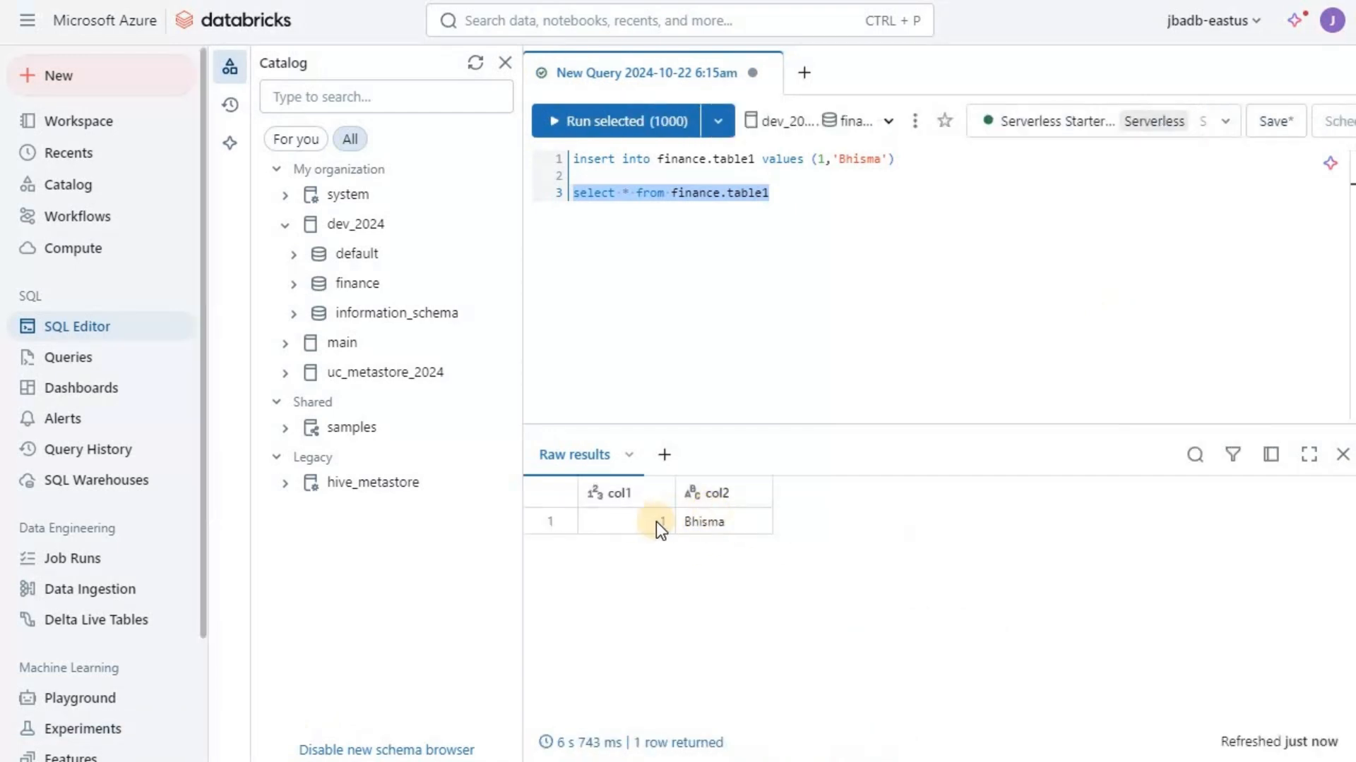
- Change the insert statement's values to 2 and a different sample first name, and run only that statement
left_click(823, 160)
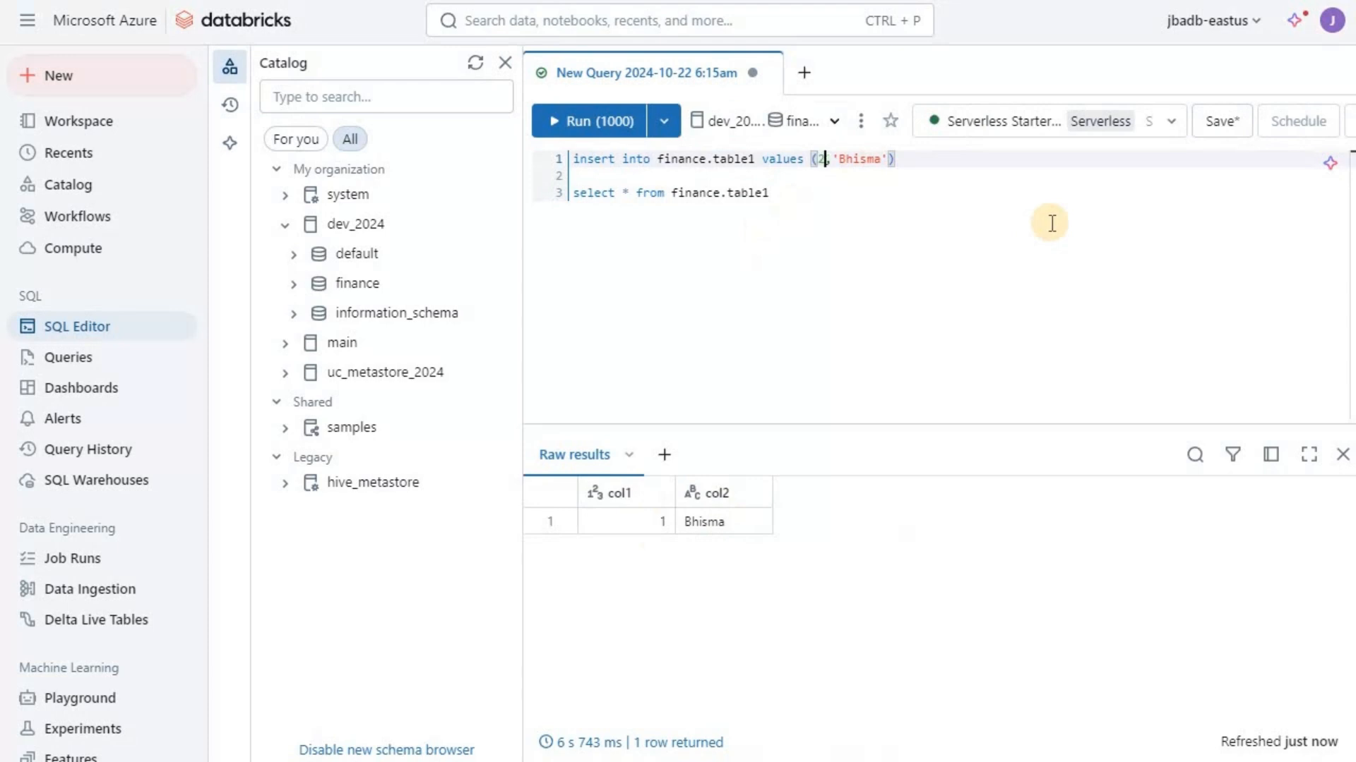
key("shift+Right")
key("shift+Right")
key("shift+Right")
key("shift+Right")
key("shift+Right")
key("shift+Right")
key("shift+Right")
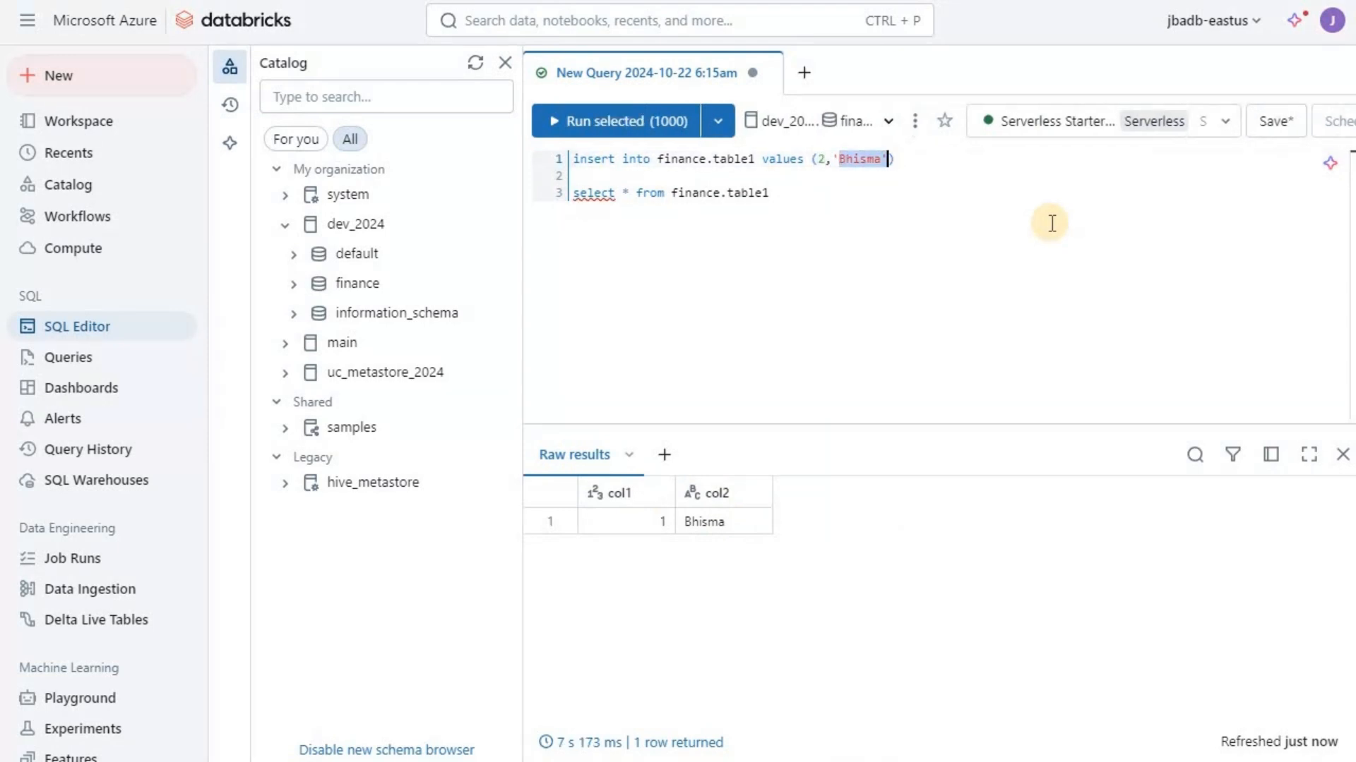
type("Arjun")
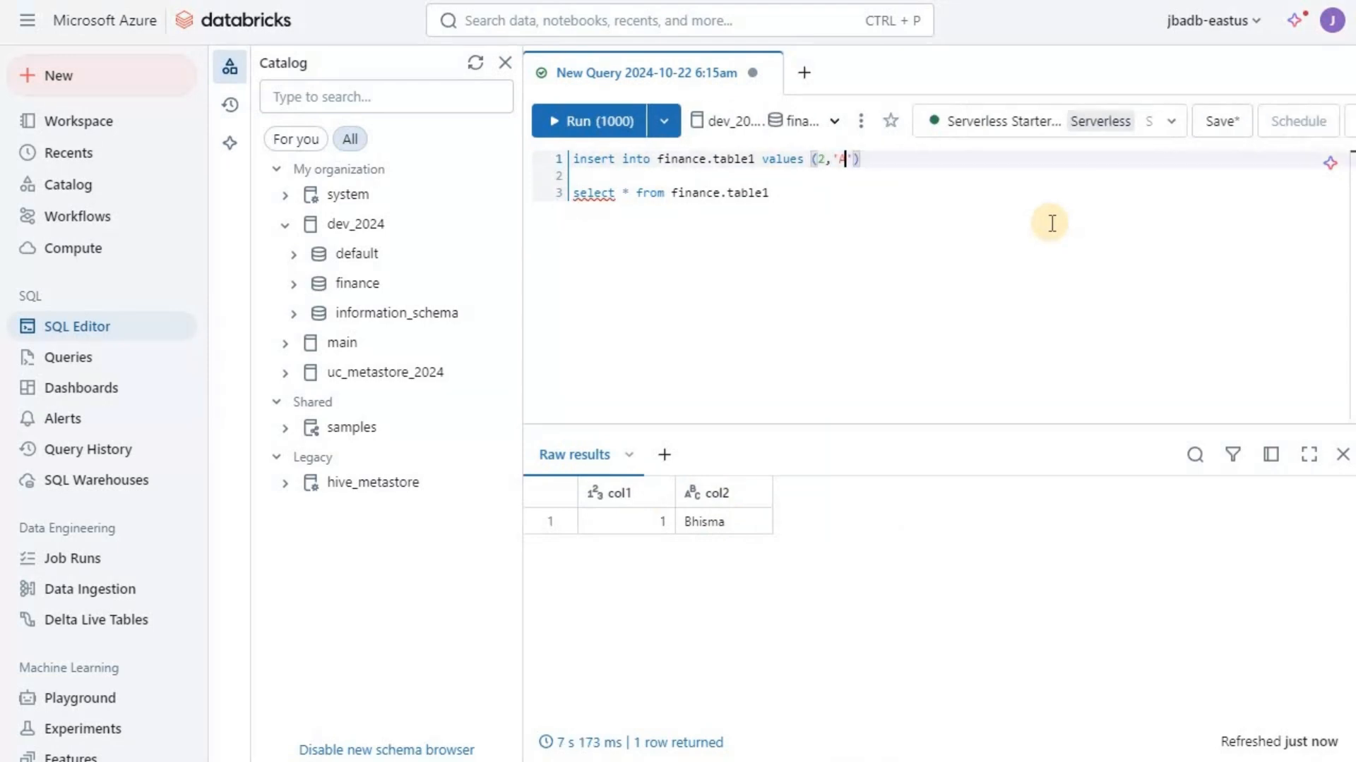
key("shift+Home")
left_click(595, 130)
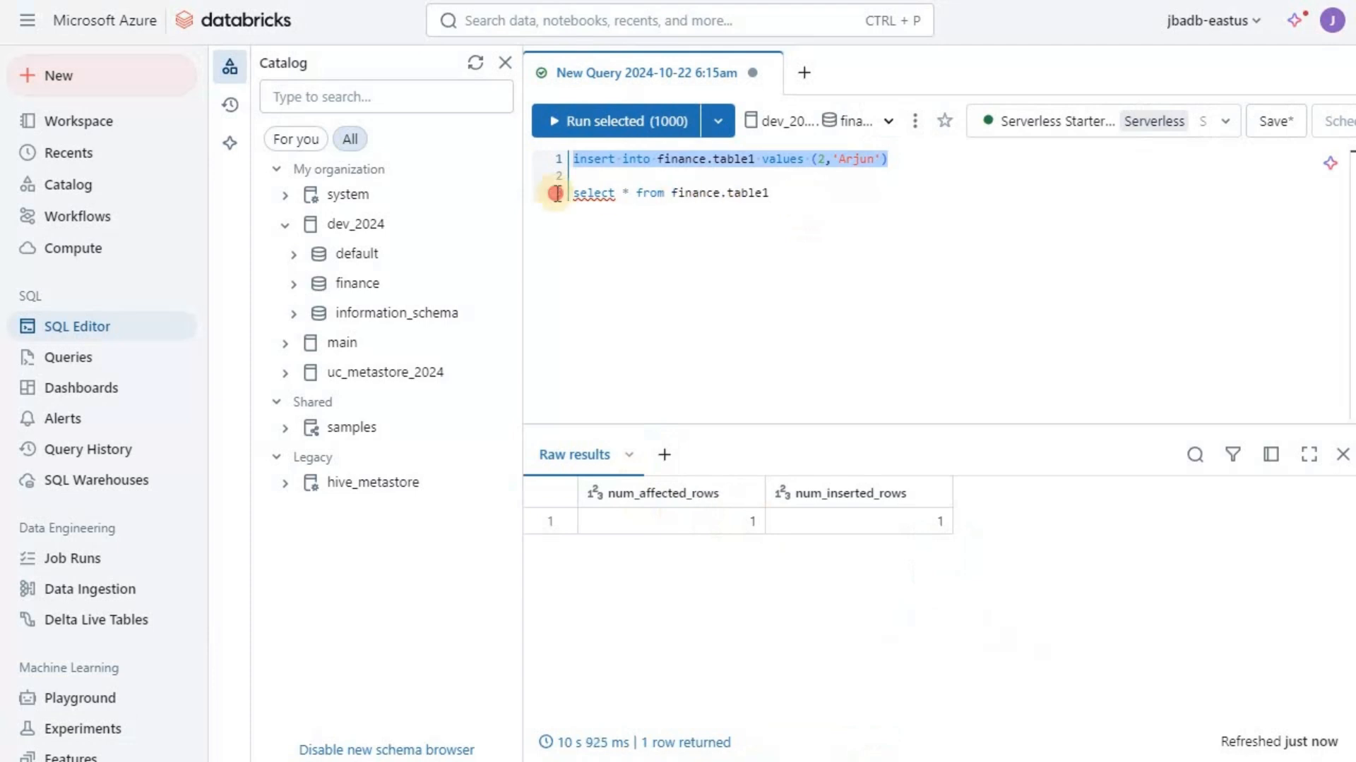
- Run only the "select * from finance.table1" query to view the rows in jbadb-eastus
left_click_drag(508, 192, 769, 193)
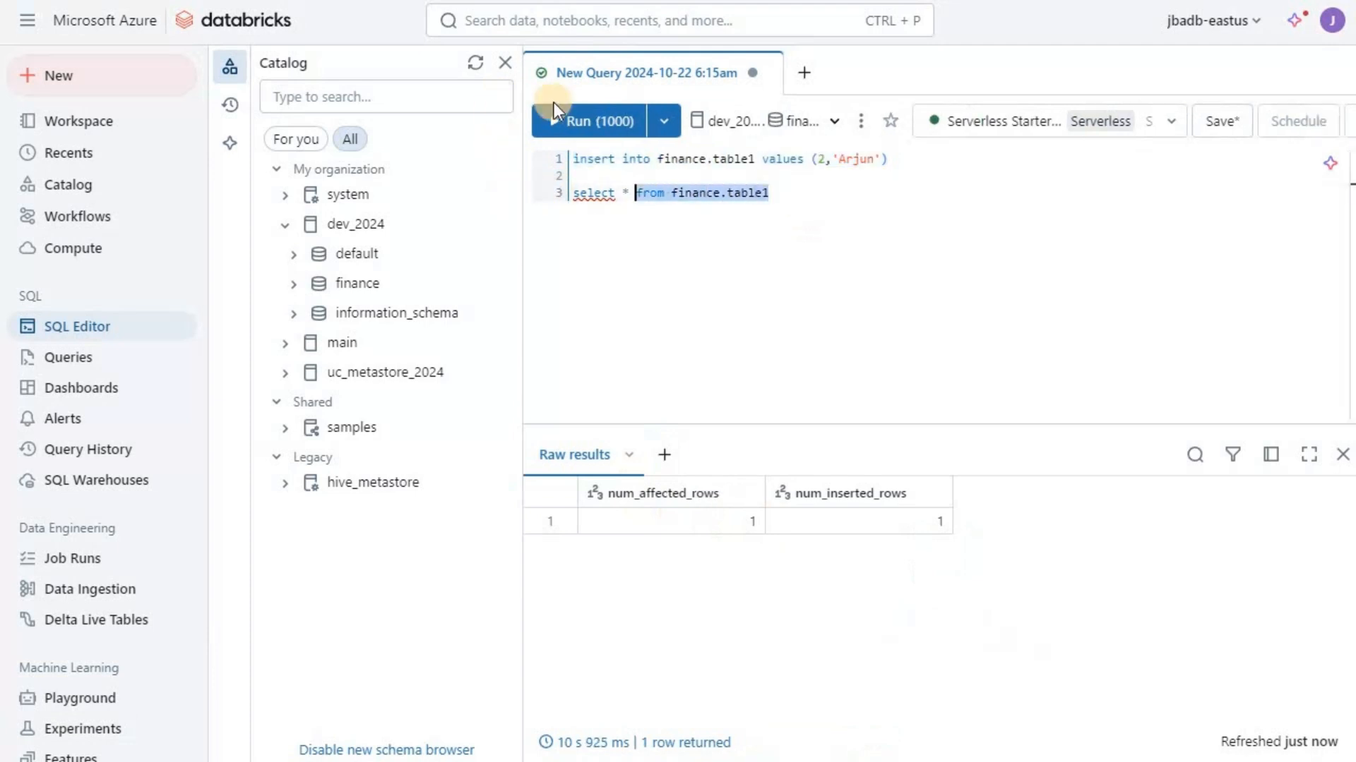
left_click(612, 124)
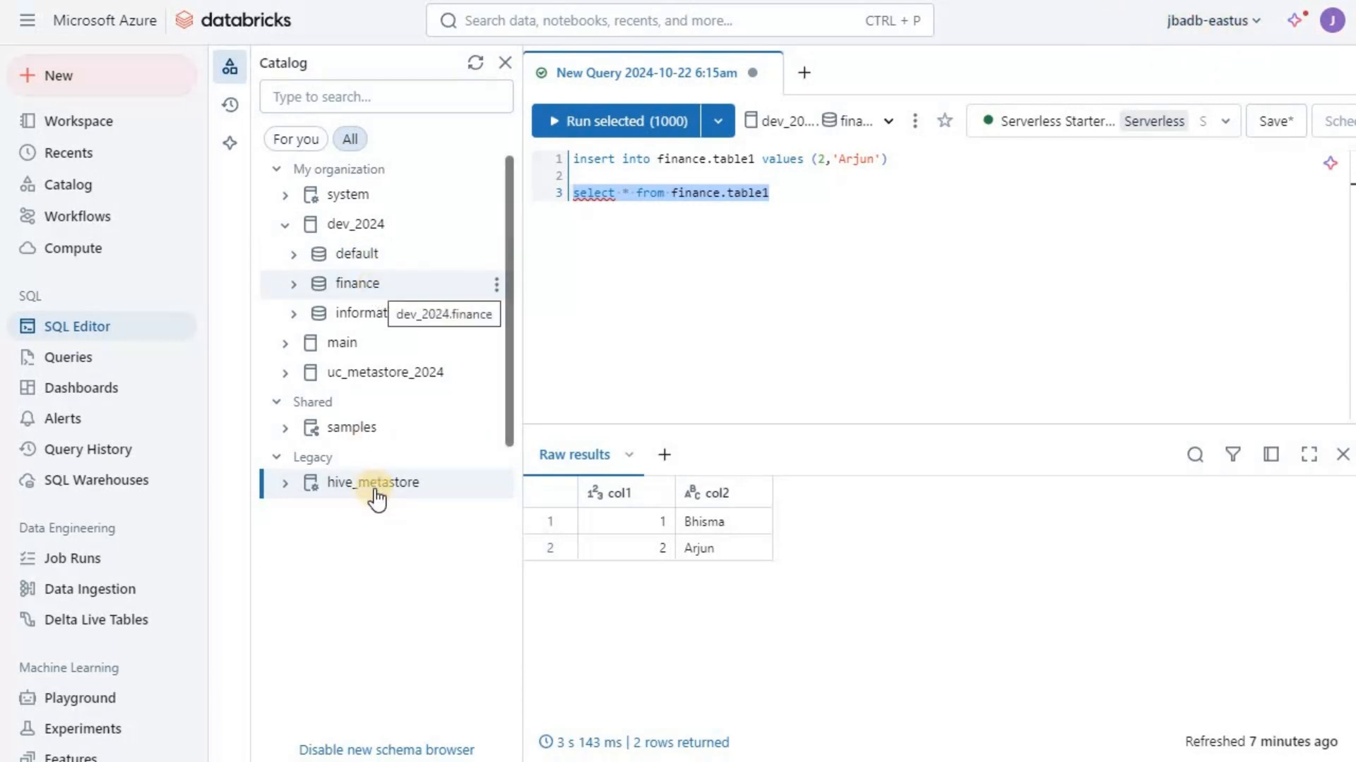
- Expand the legacy hive_metastore catalog and its default schema to examine the tables stored there
left_click(286, 484)
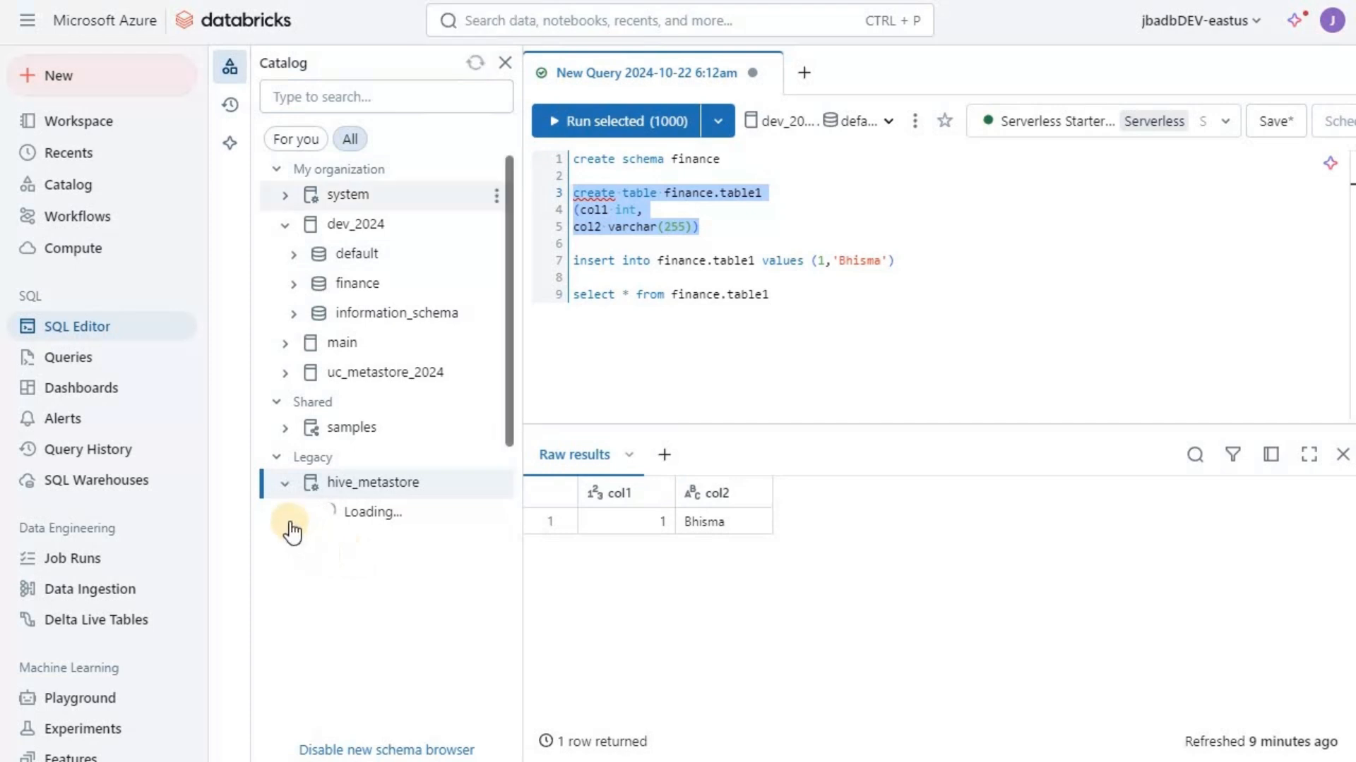
left_click(357, 512)
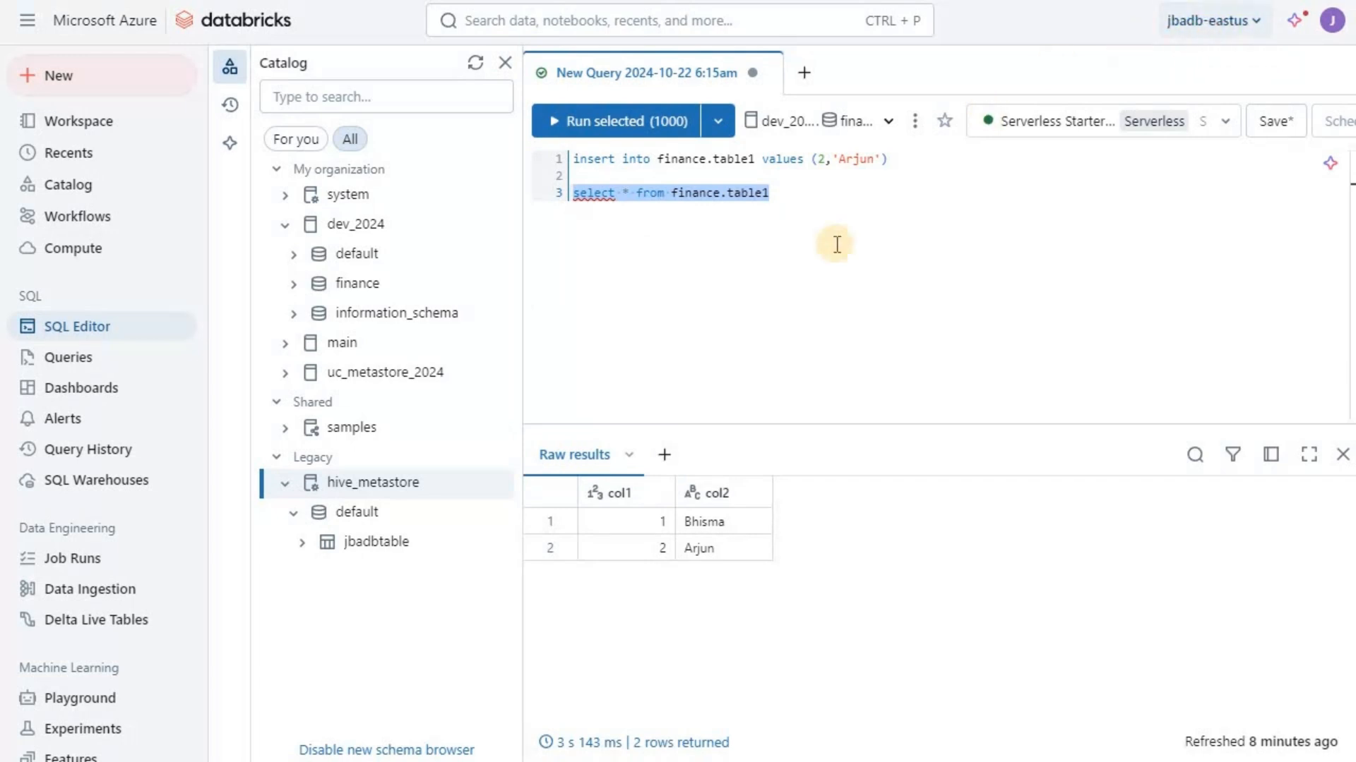
- Collapse the dev_2024 catalog and open the Catalog page of the jbadb-eastus workspace
left_click(354, 226)
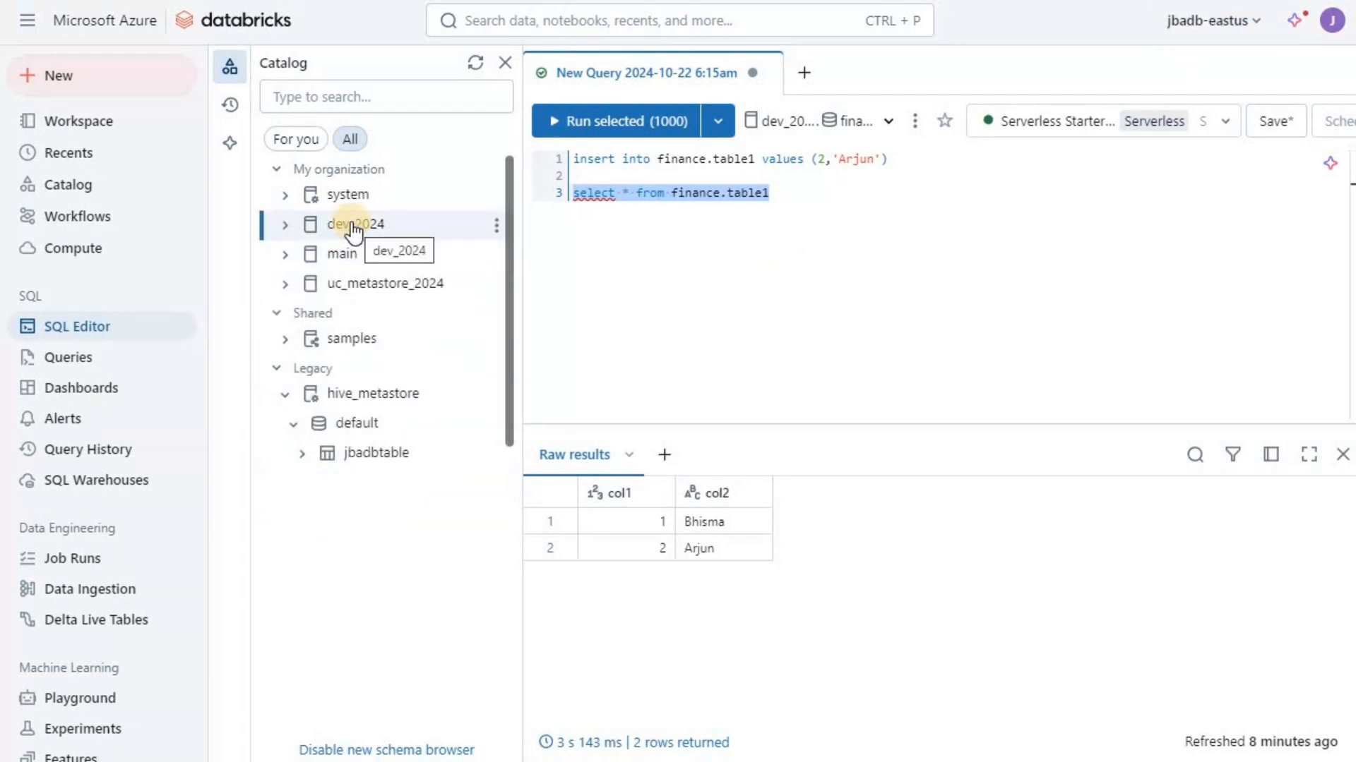
left_click(104, 191)
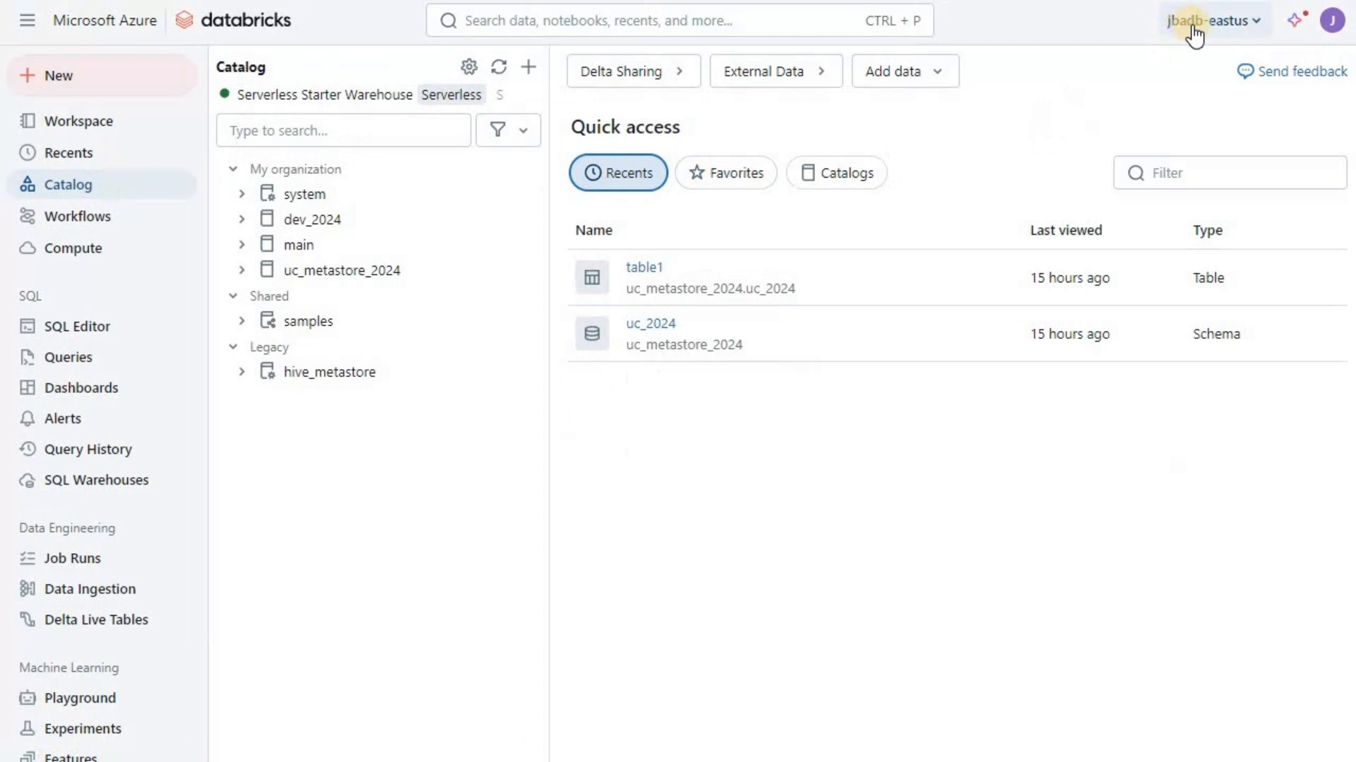
- Turn off access for all workspaces on the dev_2024 catalog in jbadb-eastus
left_click(1256, 23)
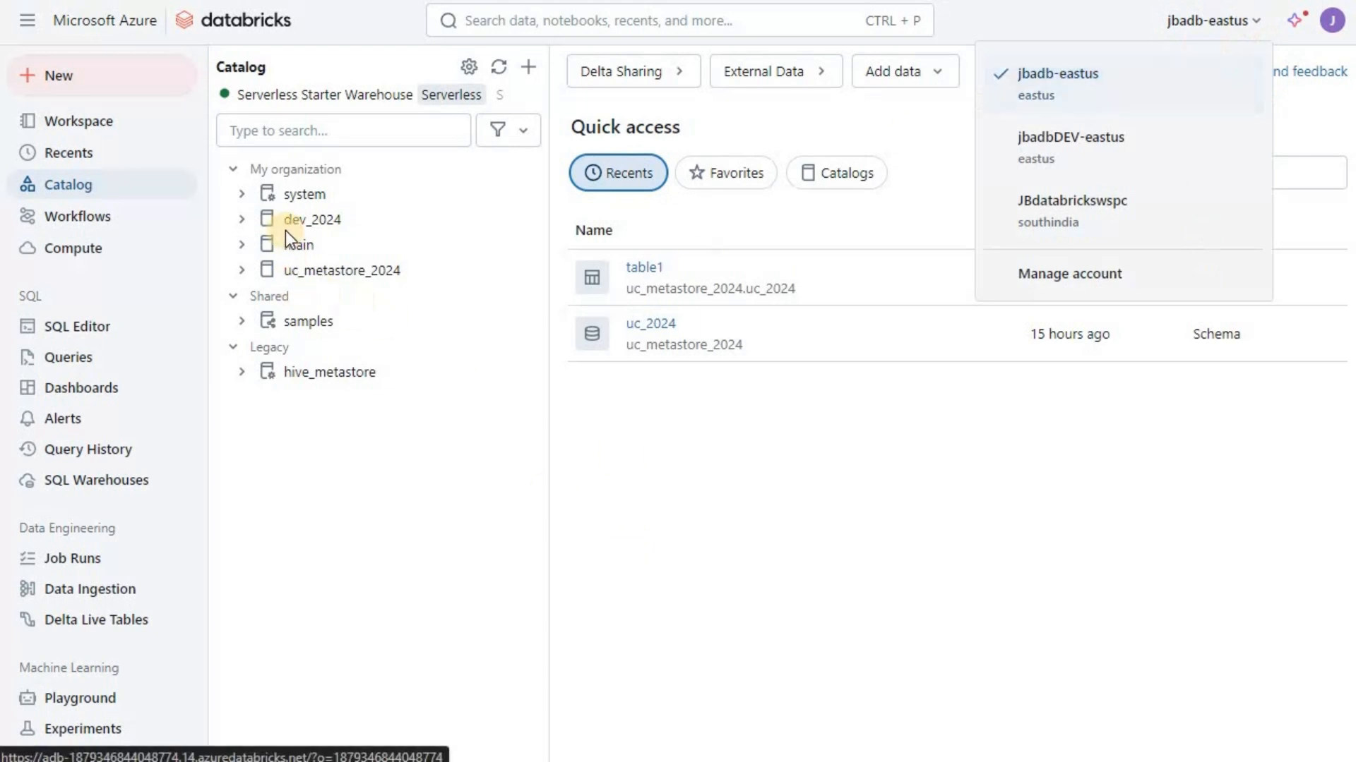
left_click(315, 228)
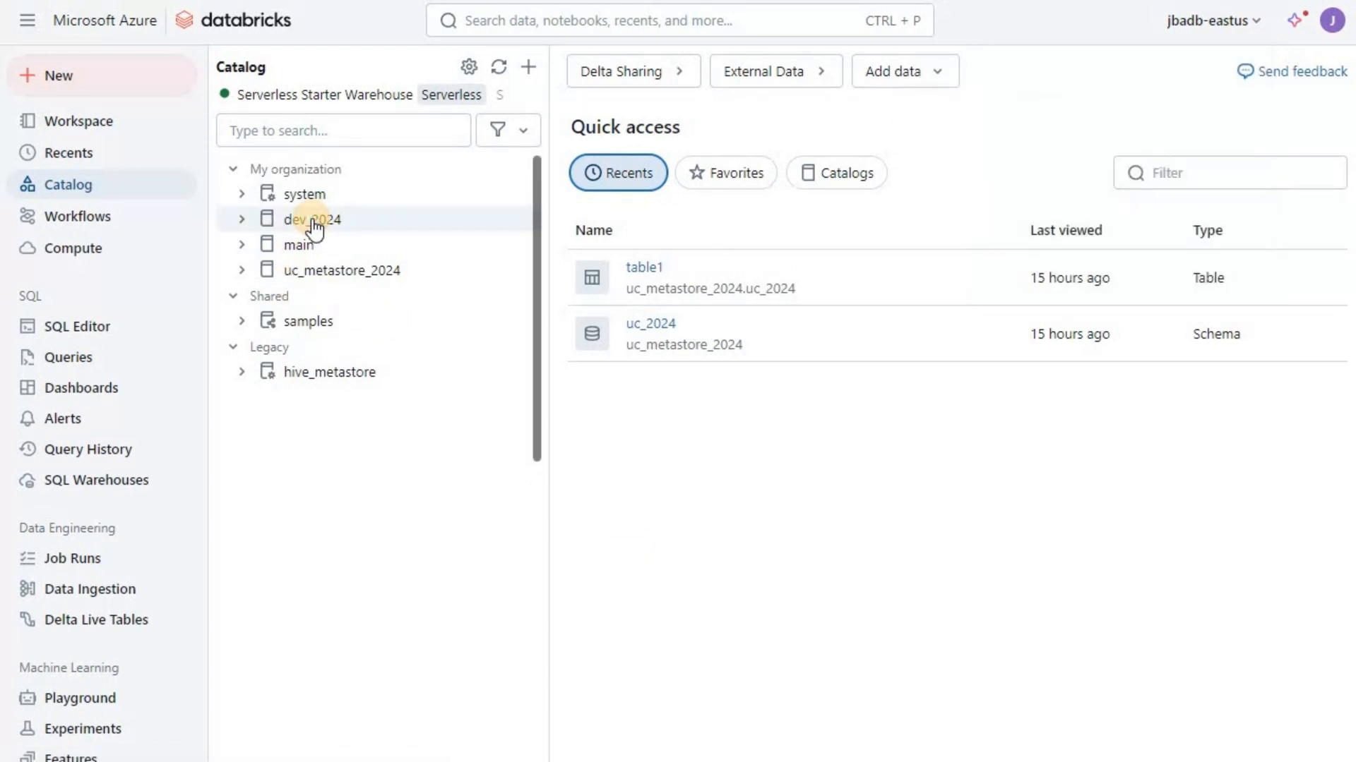
left_click(315, 228)
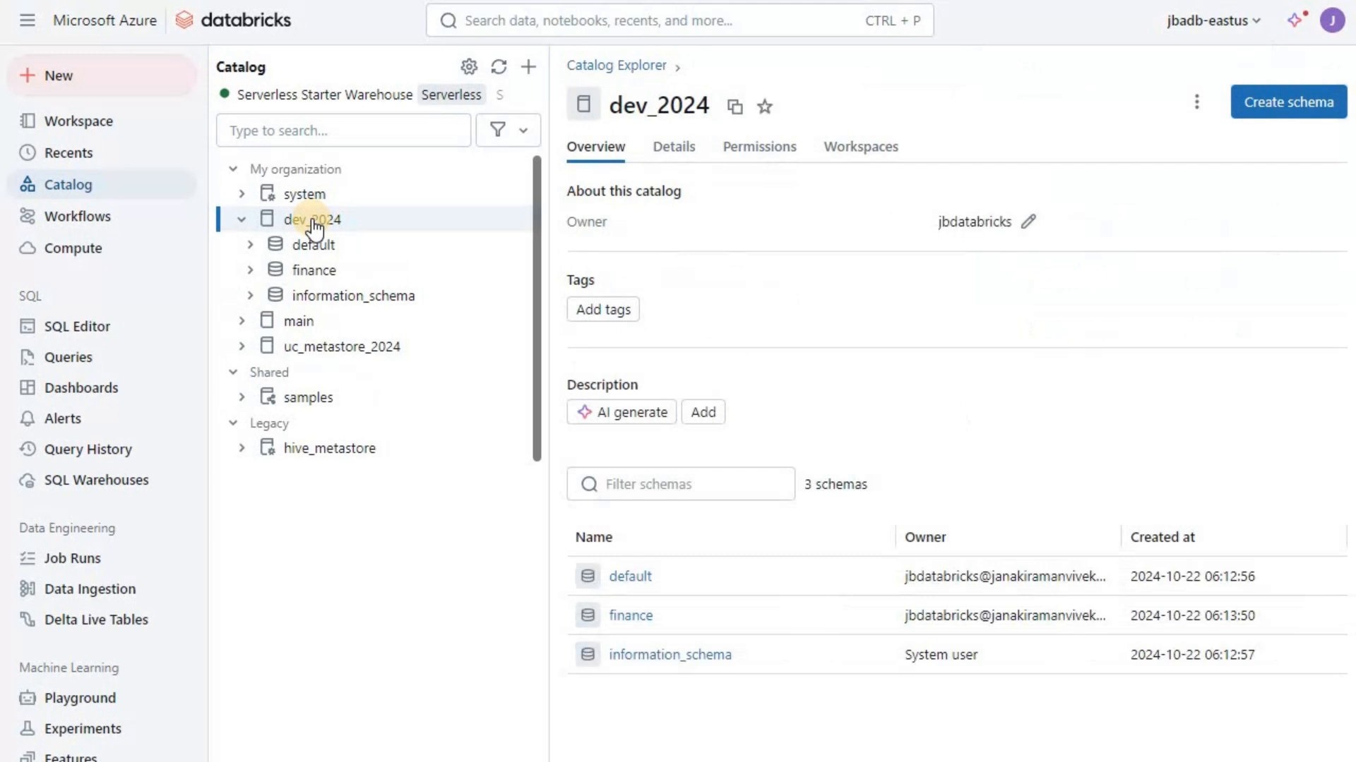
left_click(875, 149)
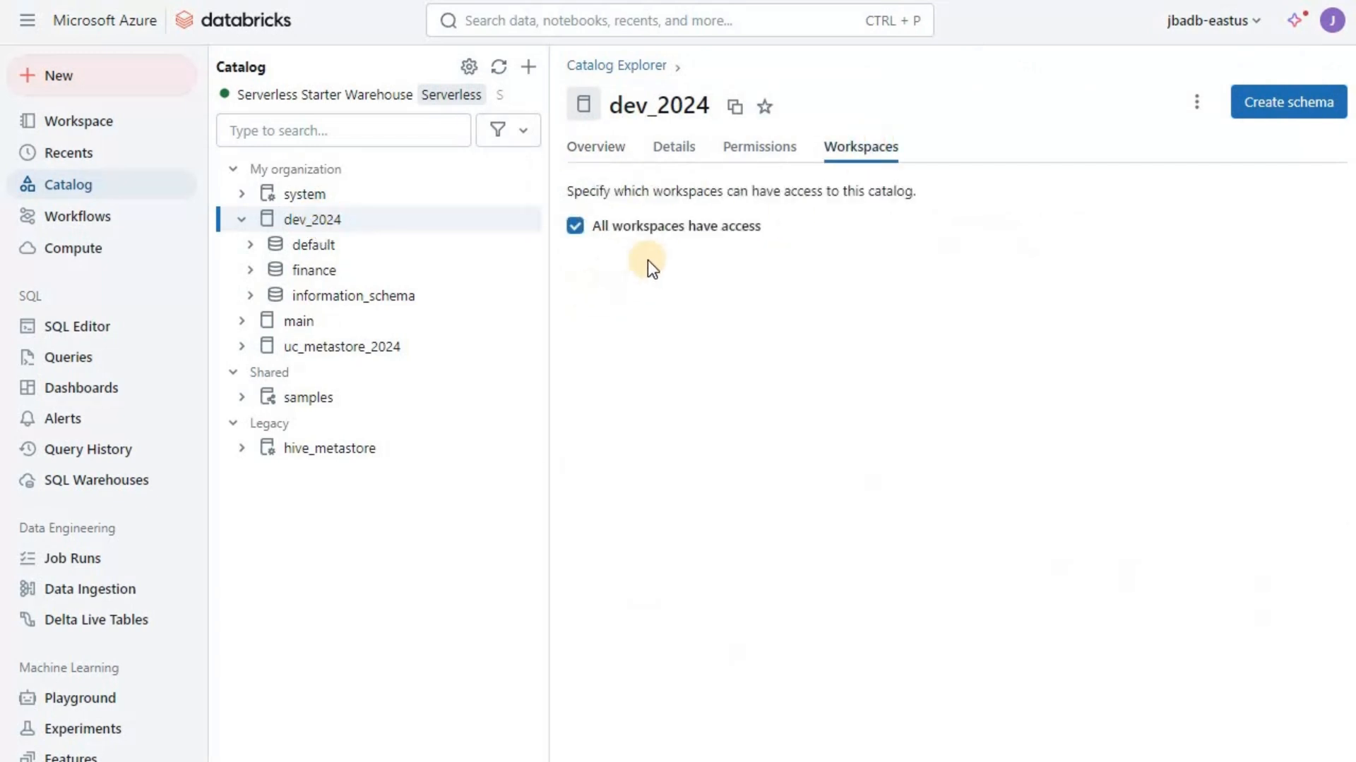
left_click(576, 226)
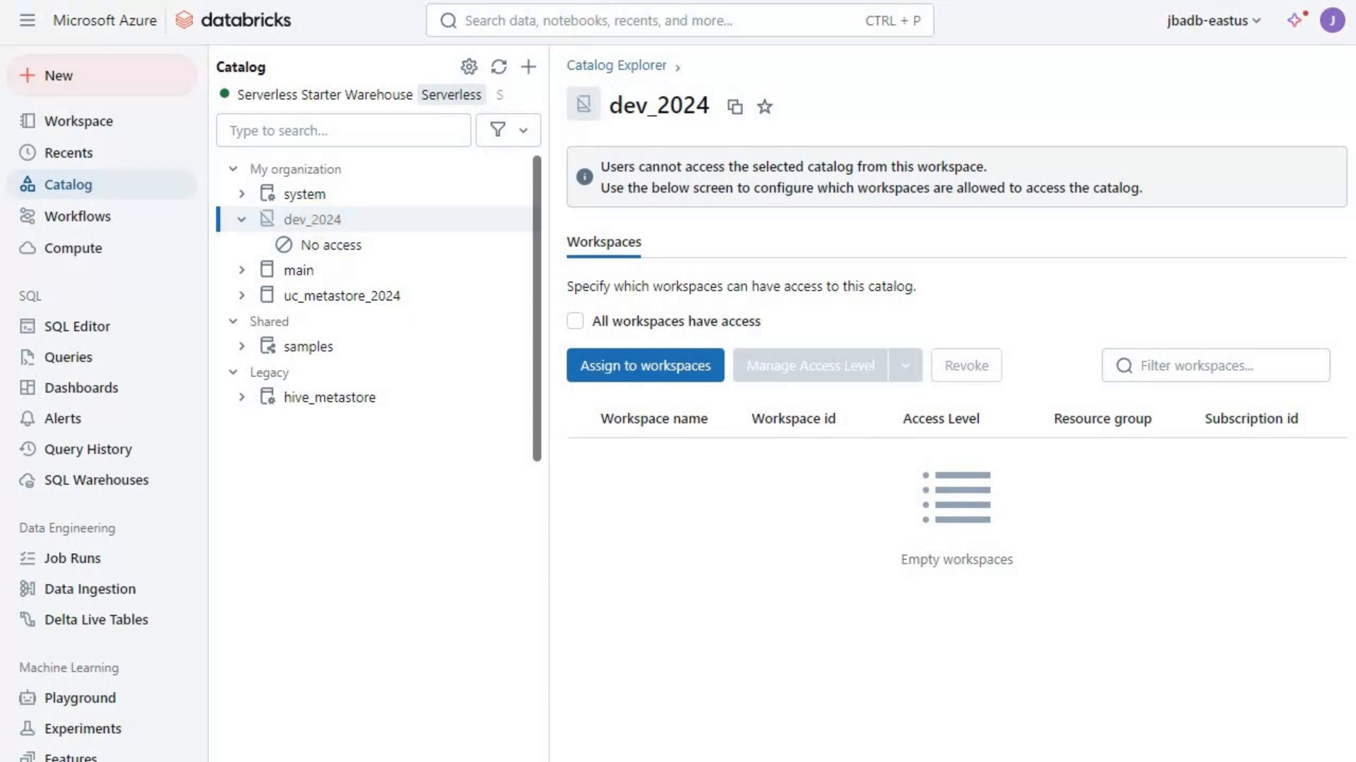
- Switch to the jbadbDEV-eastus workspace and expand dev_2024 in its refreshed catalog list to check access there
key("ctrl+Tab")
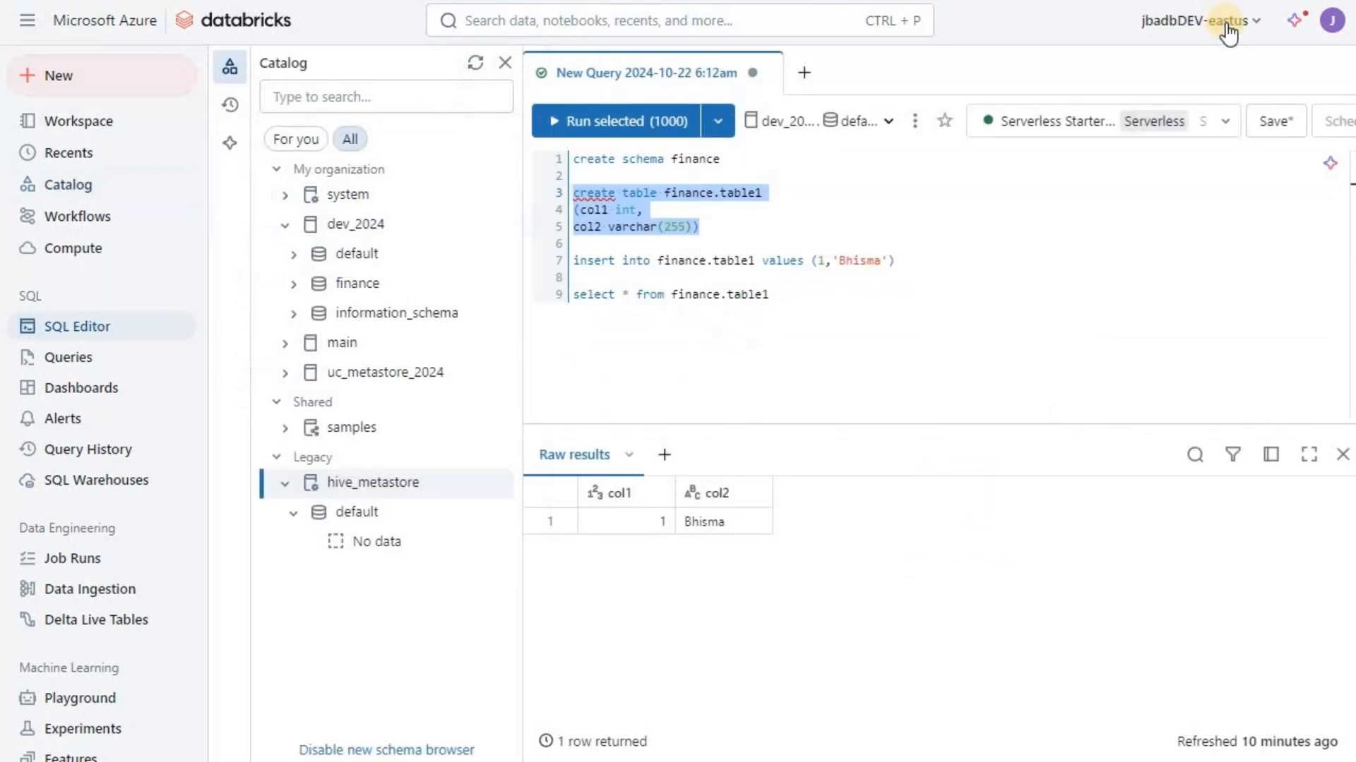
left_click(117, 198)
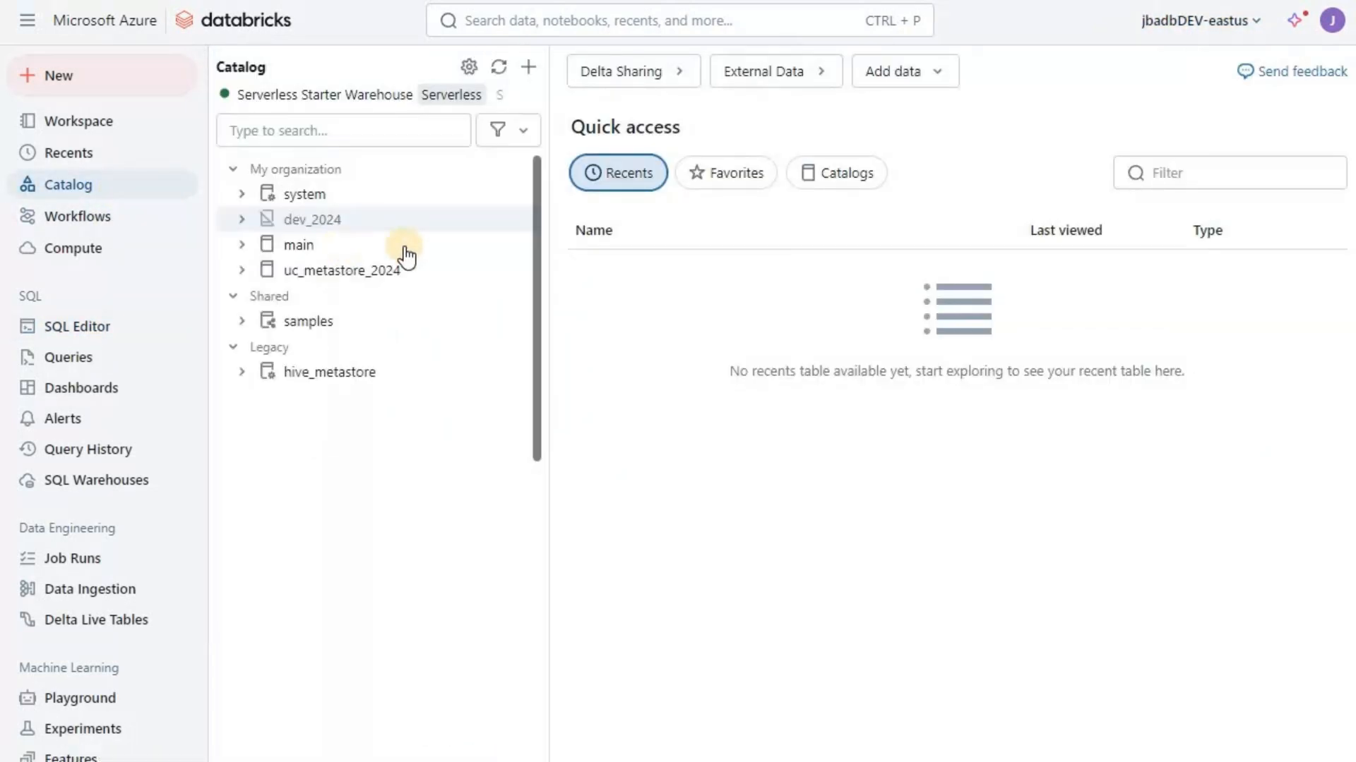
left_click(304, 220)
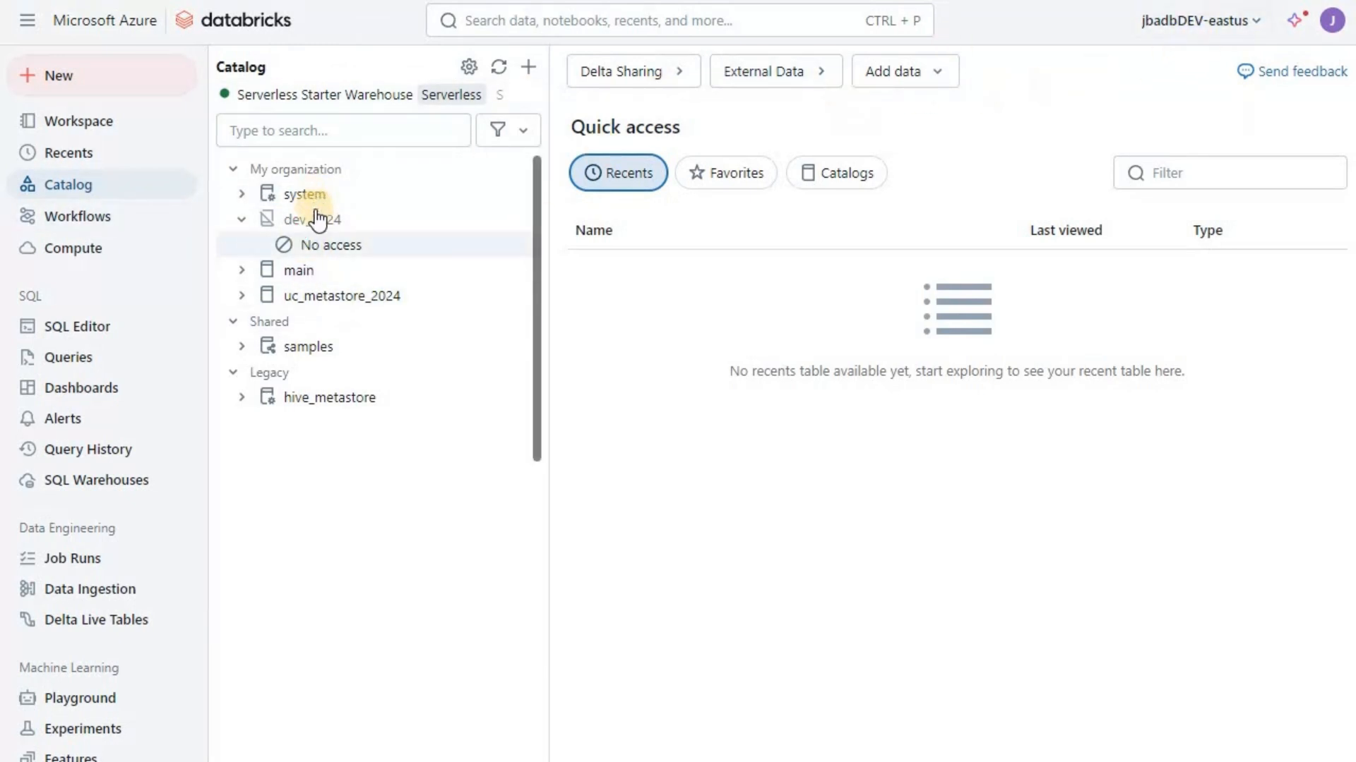
left_click(499, 65)
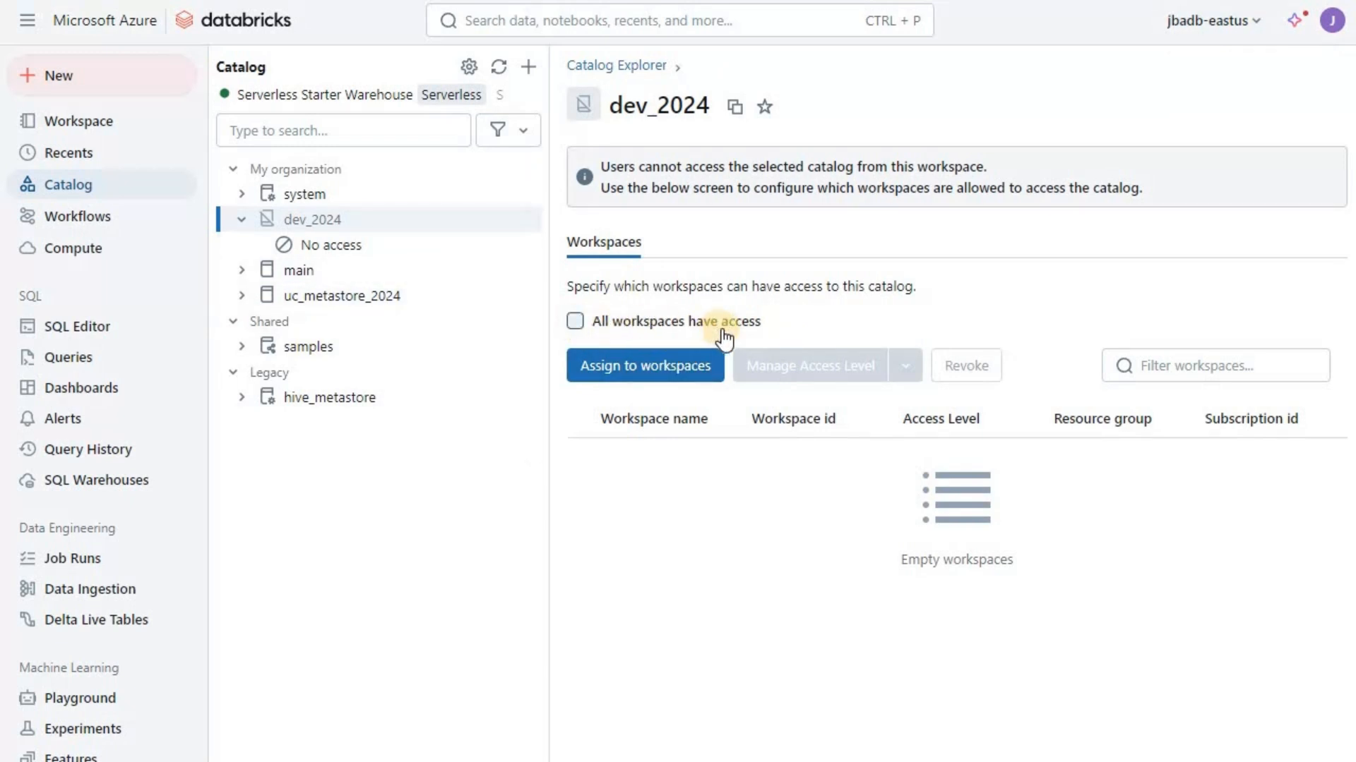
- Back in jbadb-eastus, assign the dev_2024 catalog to the jbadbDEV-eastus workspace
left_click(649, 368)
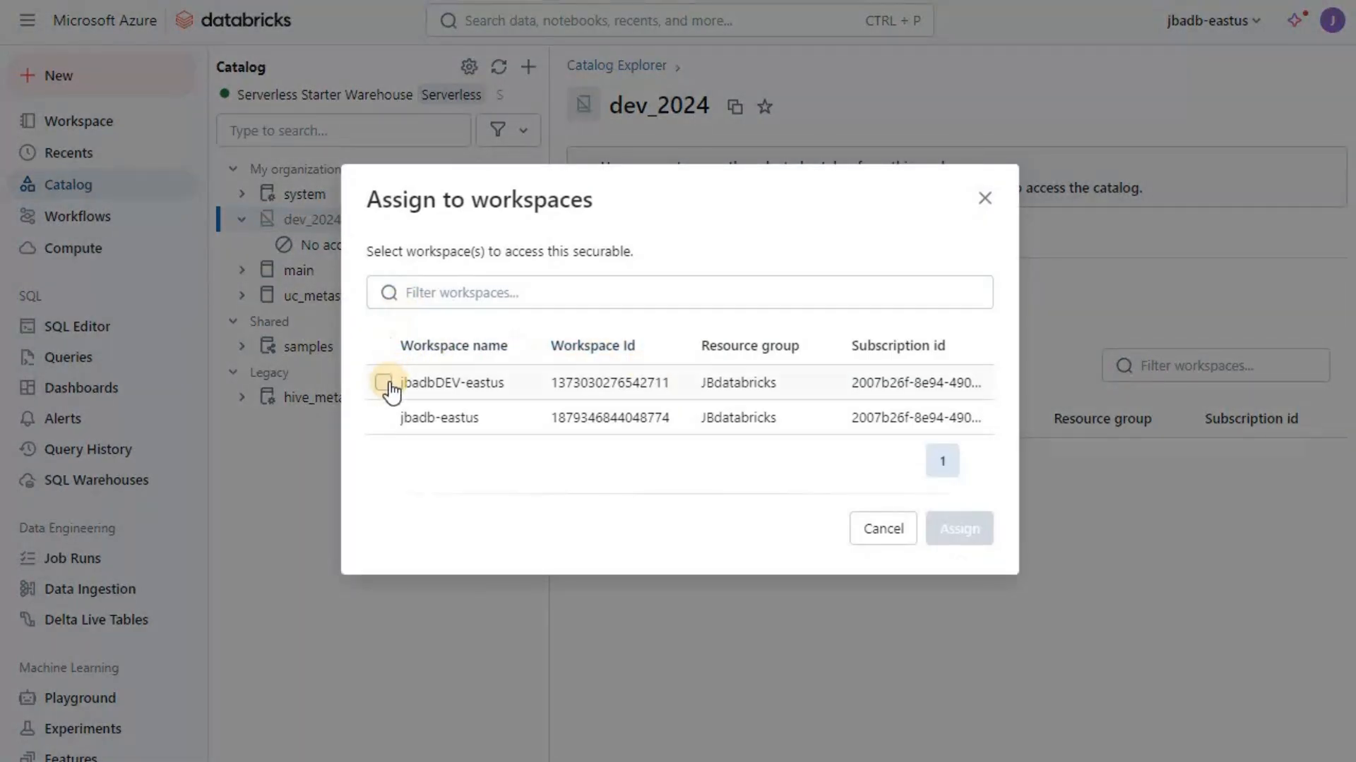
left_click(385, 384)
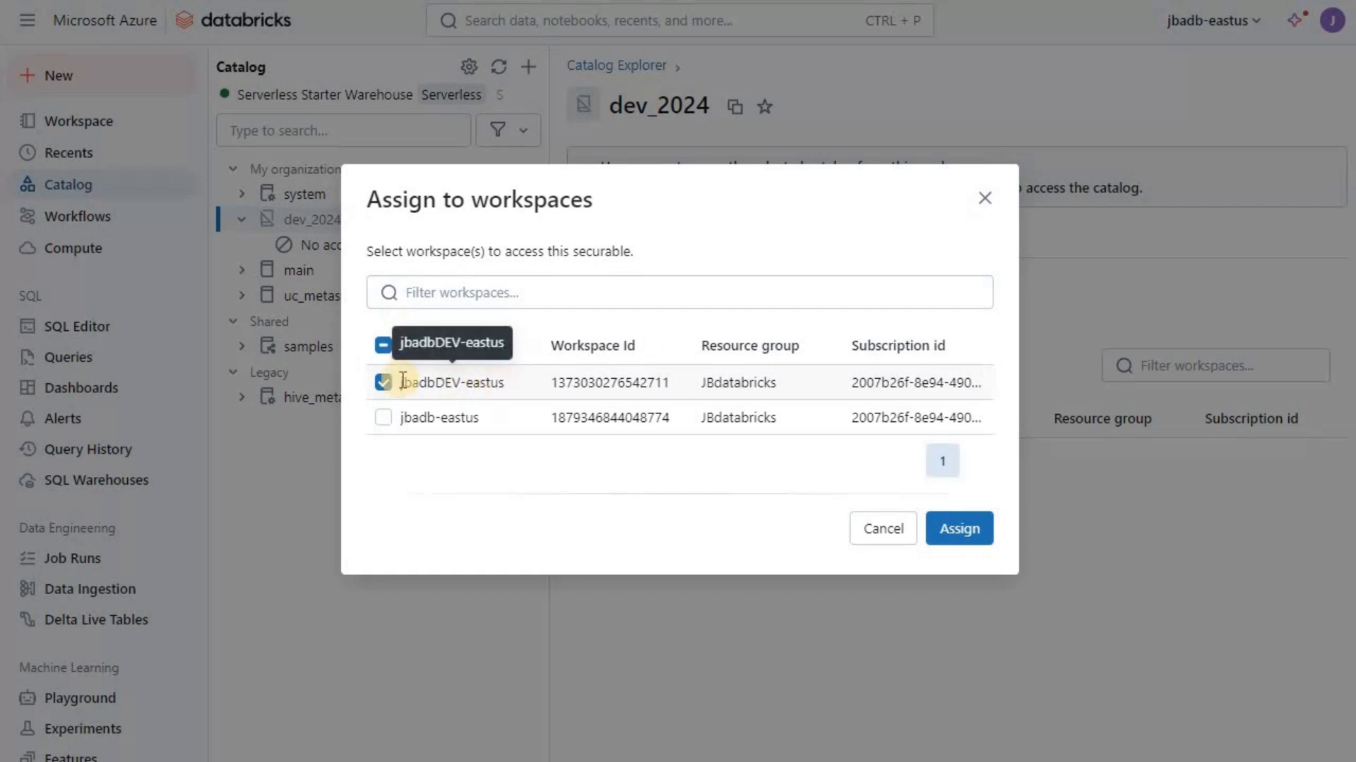
left_click(968, 532)
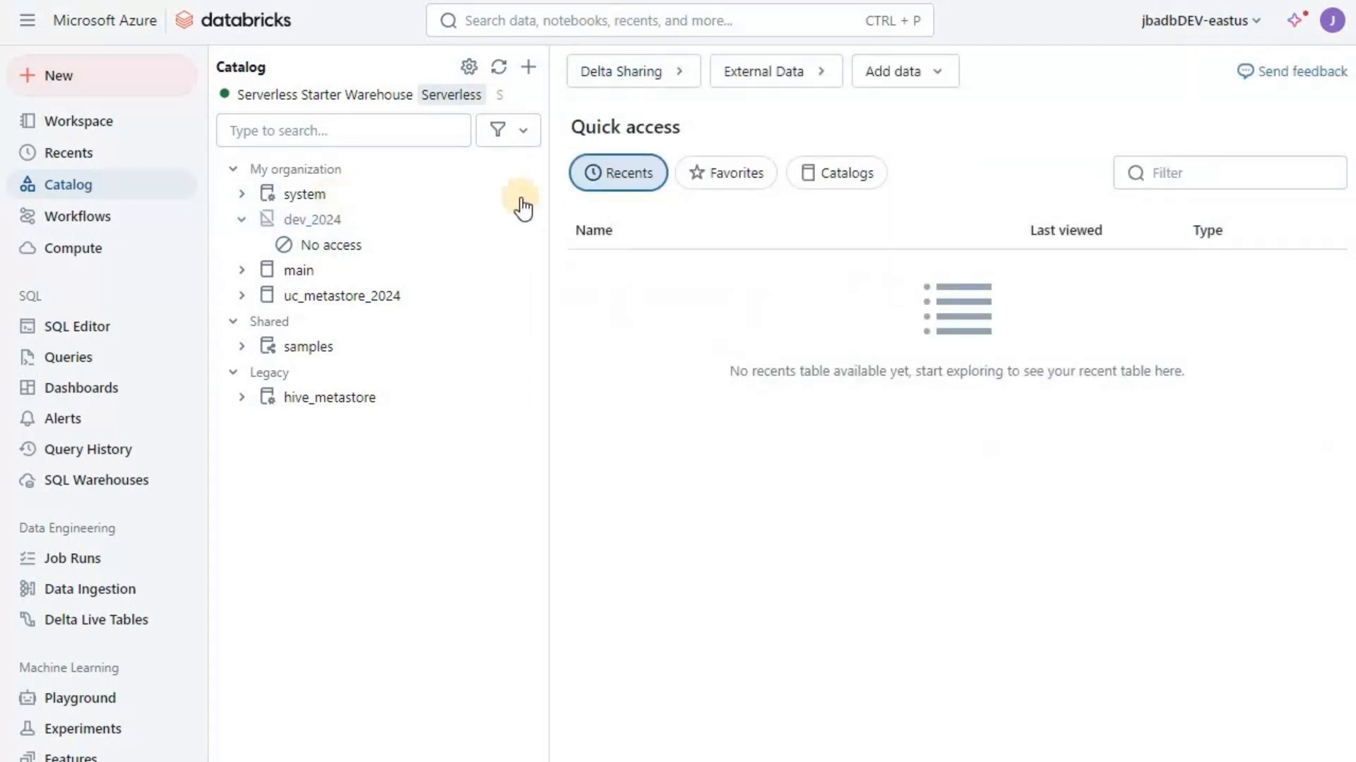
- Refresh the catalog list in the jbadbDEV-eastus workspace and check whether dev_2024 is accessible
left_click(497, 67)
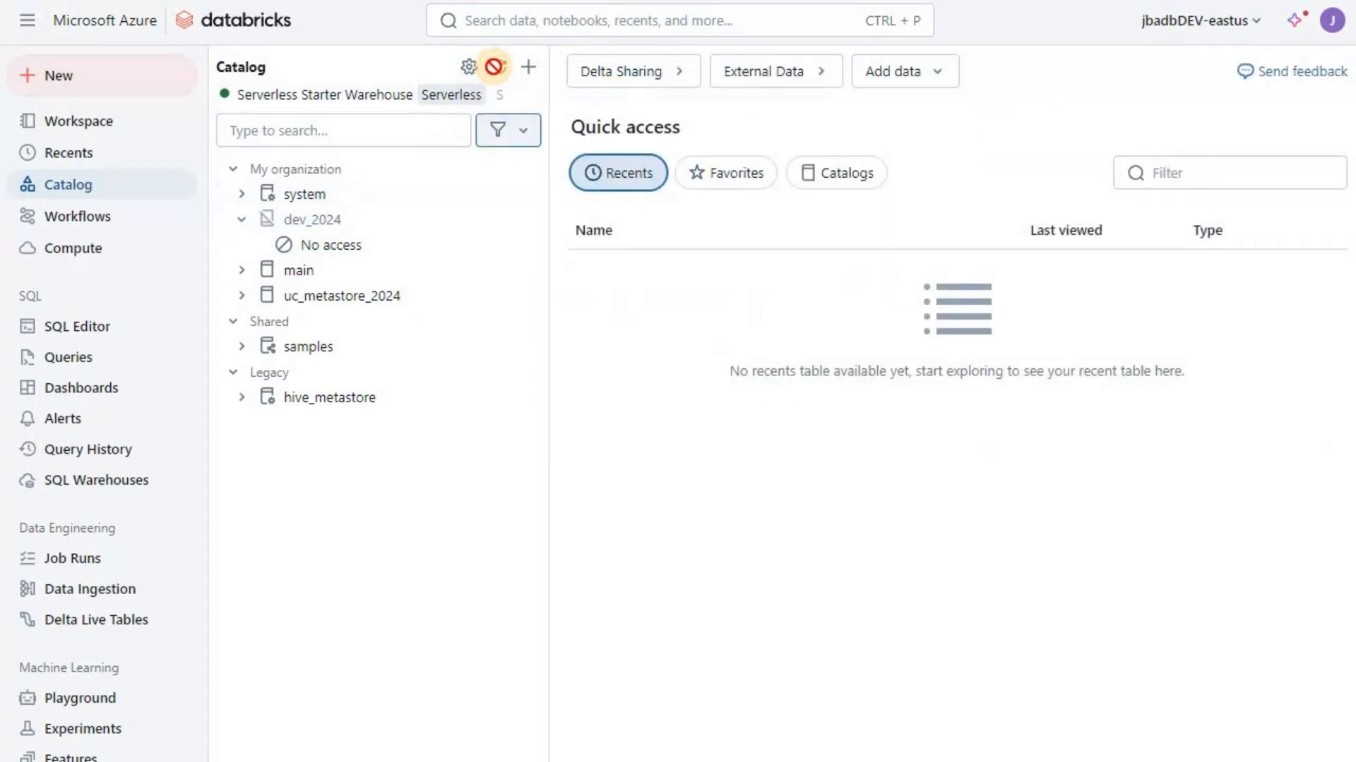
left_click(244, 221)
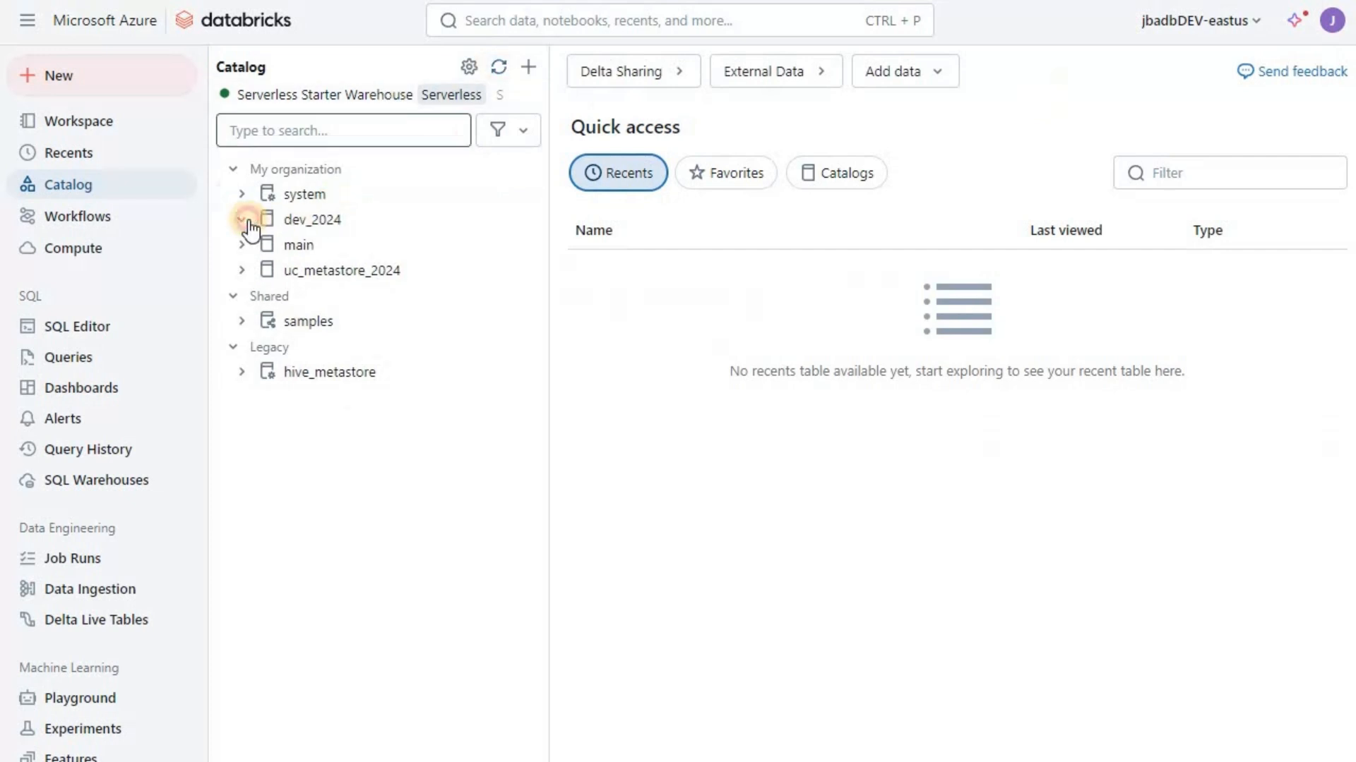
left_click(245, 220)
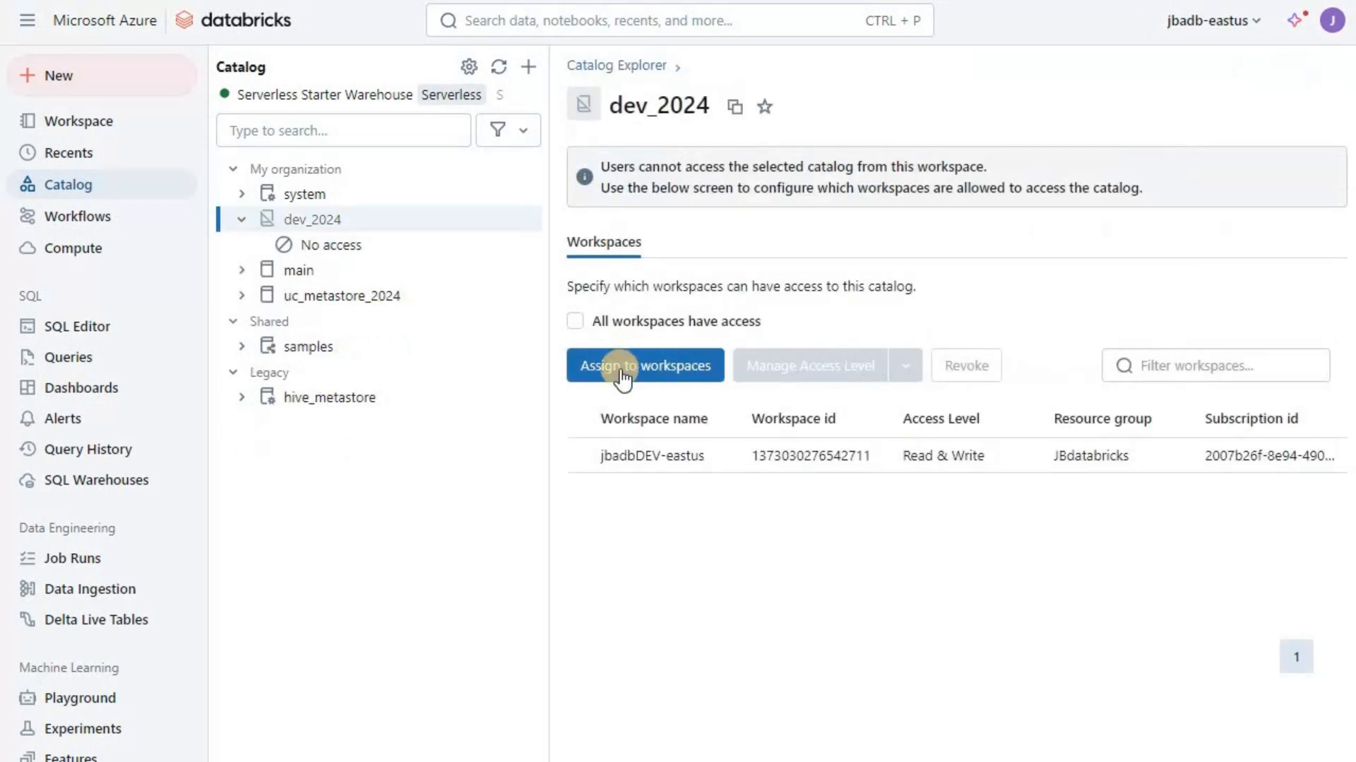
- Assign the dev_2024 catalog to the jbadb-eastus workspace as well
left_click(620, 367)
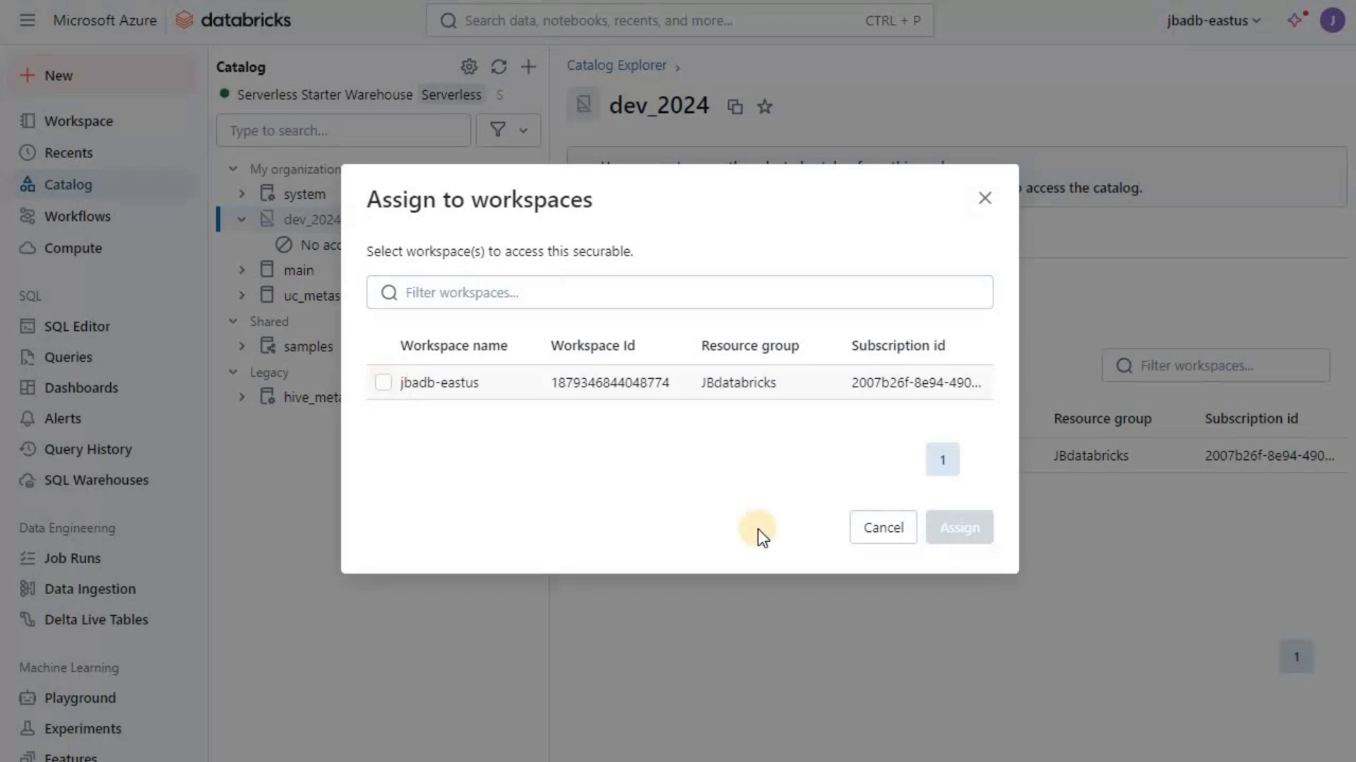
left_click(383, 383)
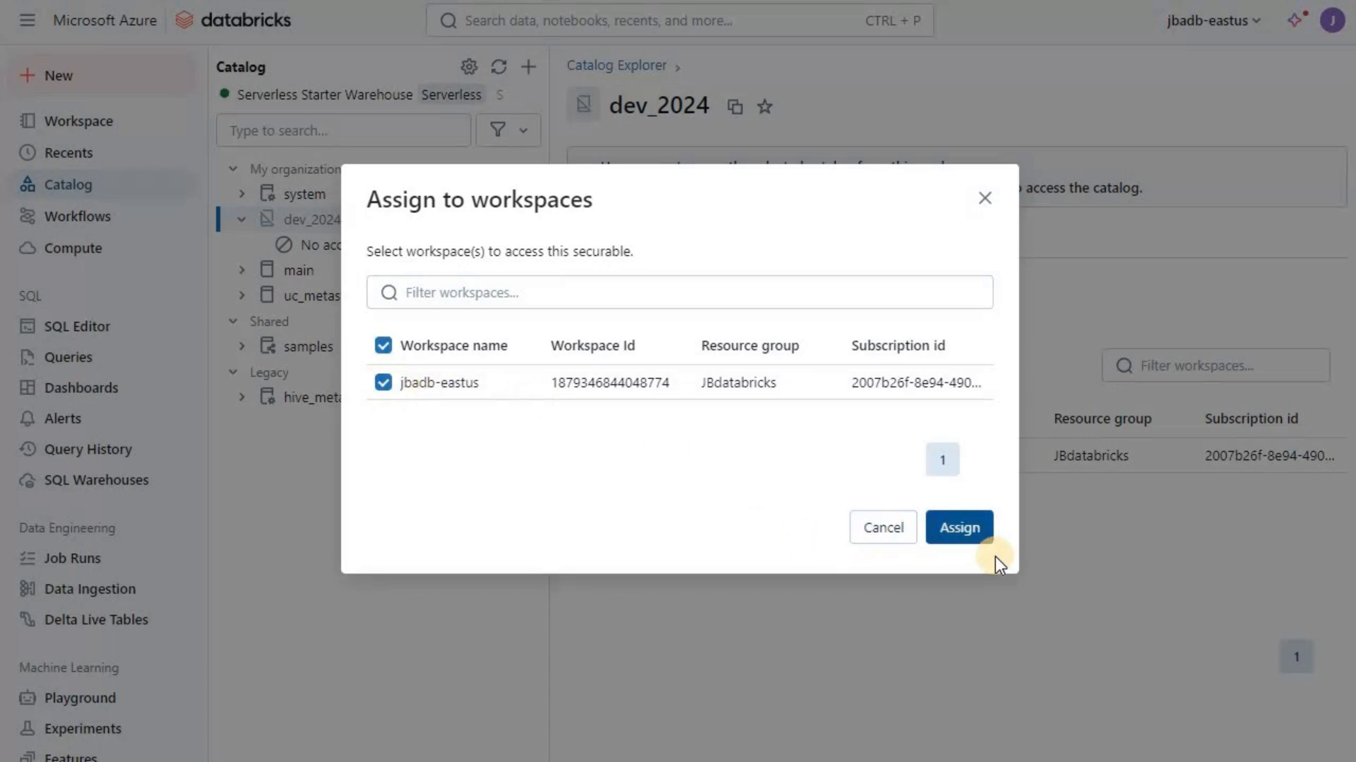
left_click(951, 536)
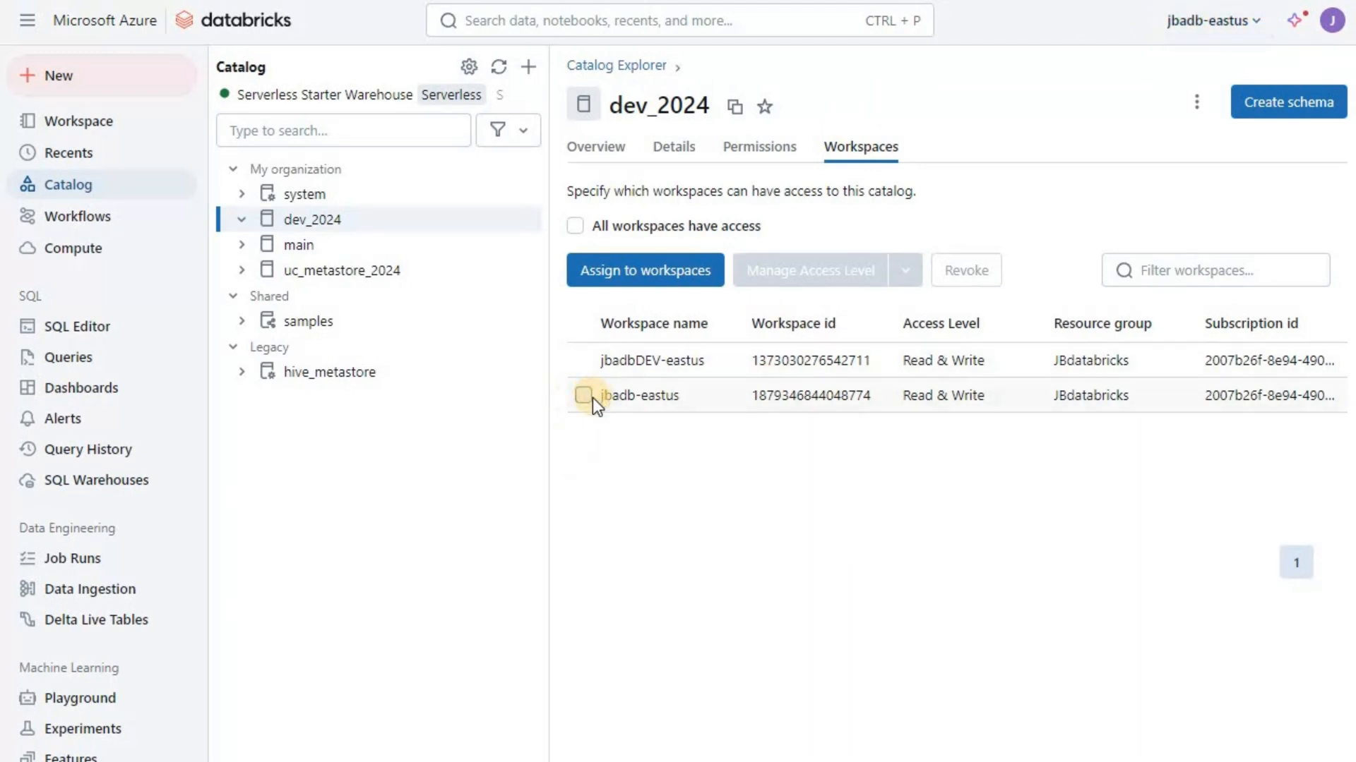
- Change the jbadb-eastus workspace's access to dev_2024 to read only, and reopen the catalog's workspace assignments to review the access levels
left_click(583, 396)
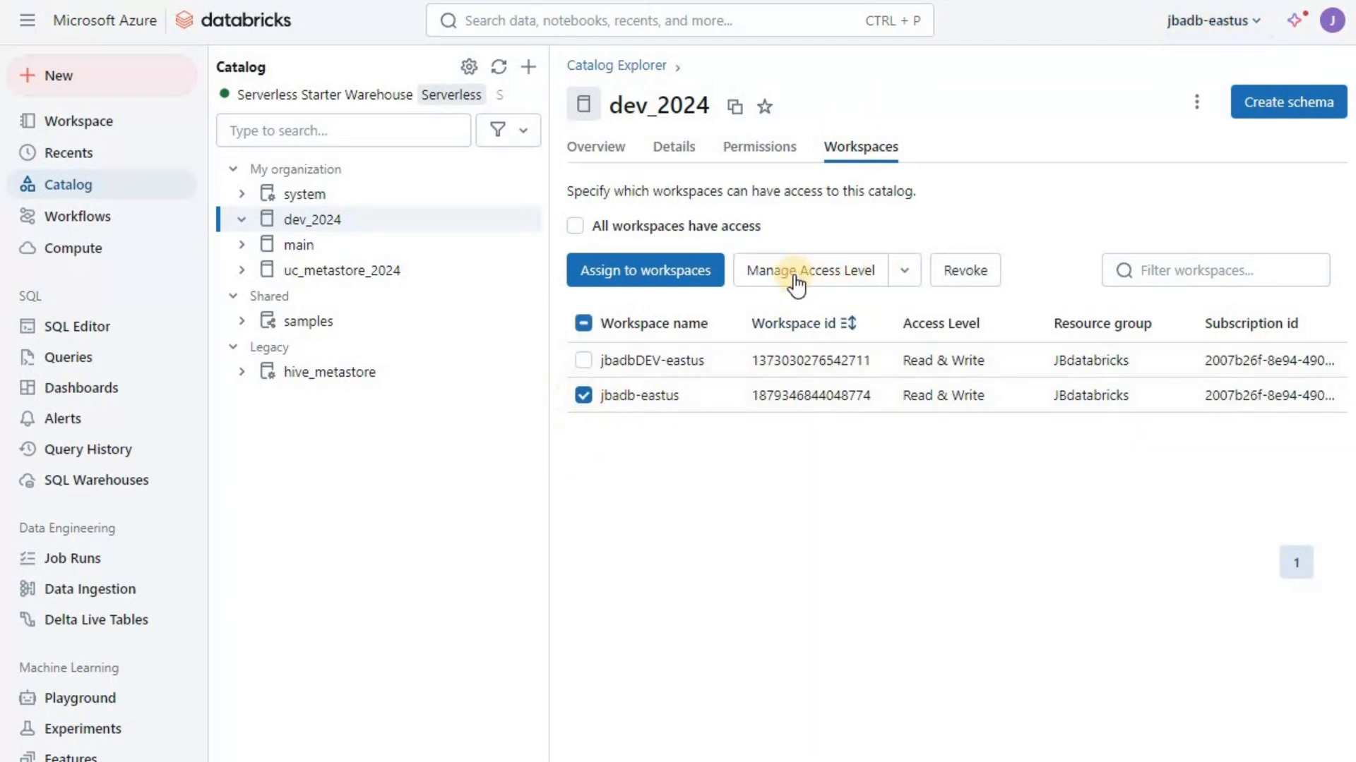
left_click(904, 275)
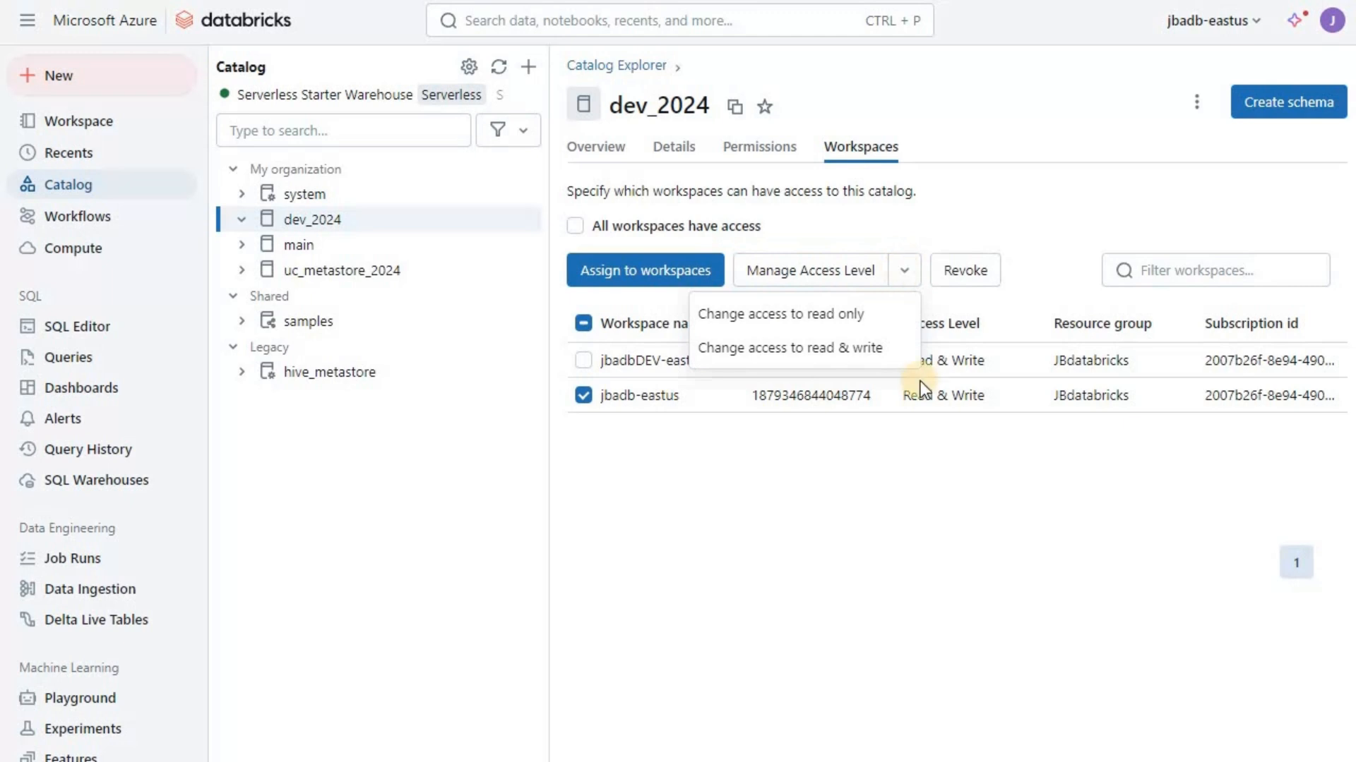
left_click(946, 385)
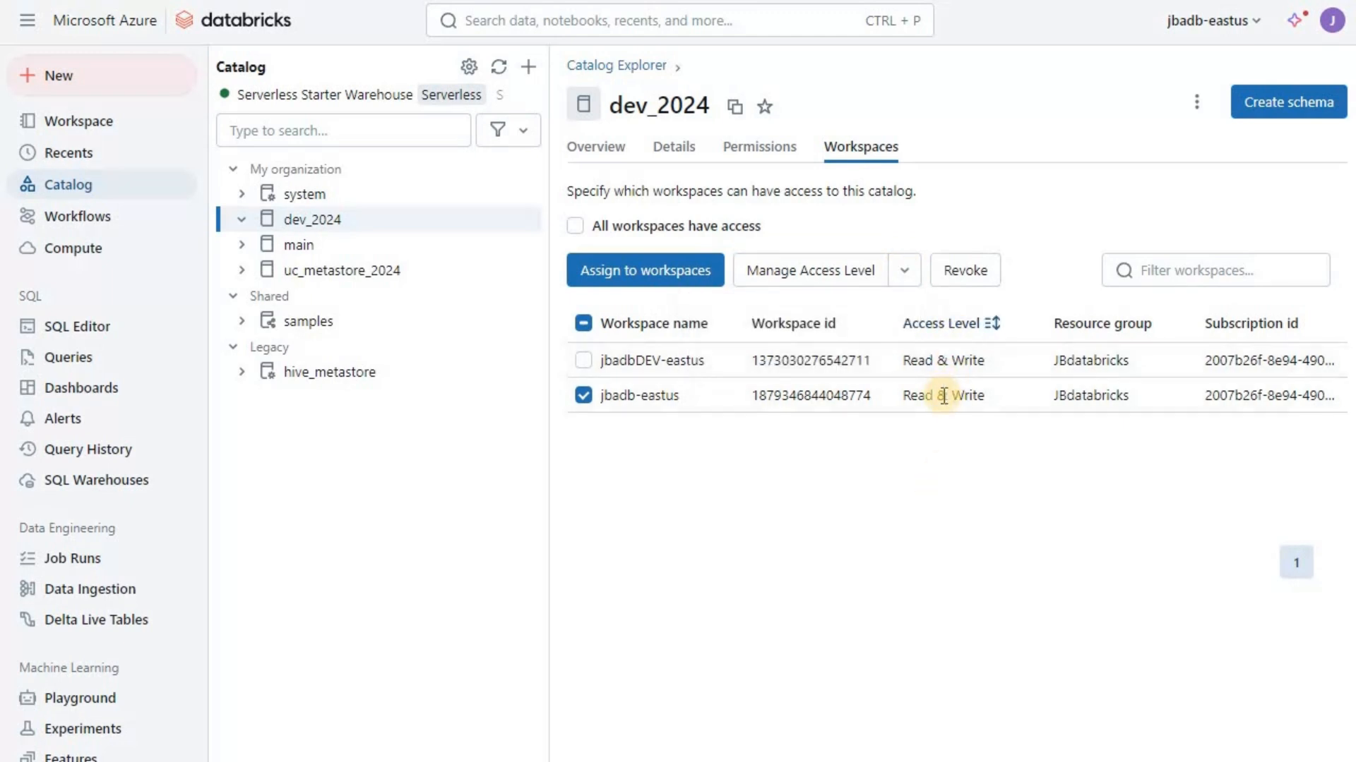
left_click(897, 278)
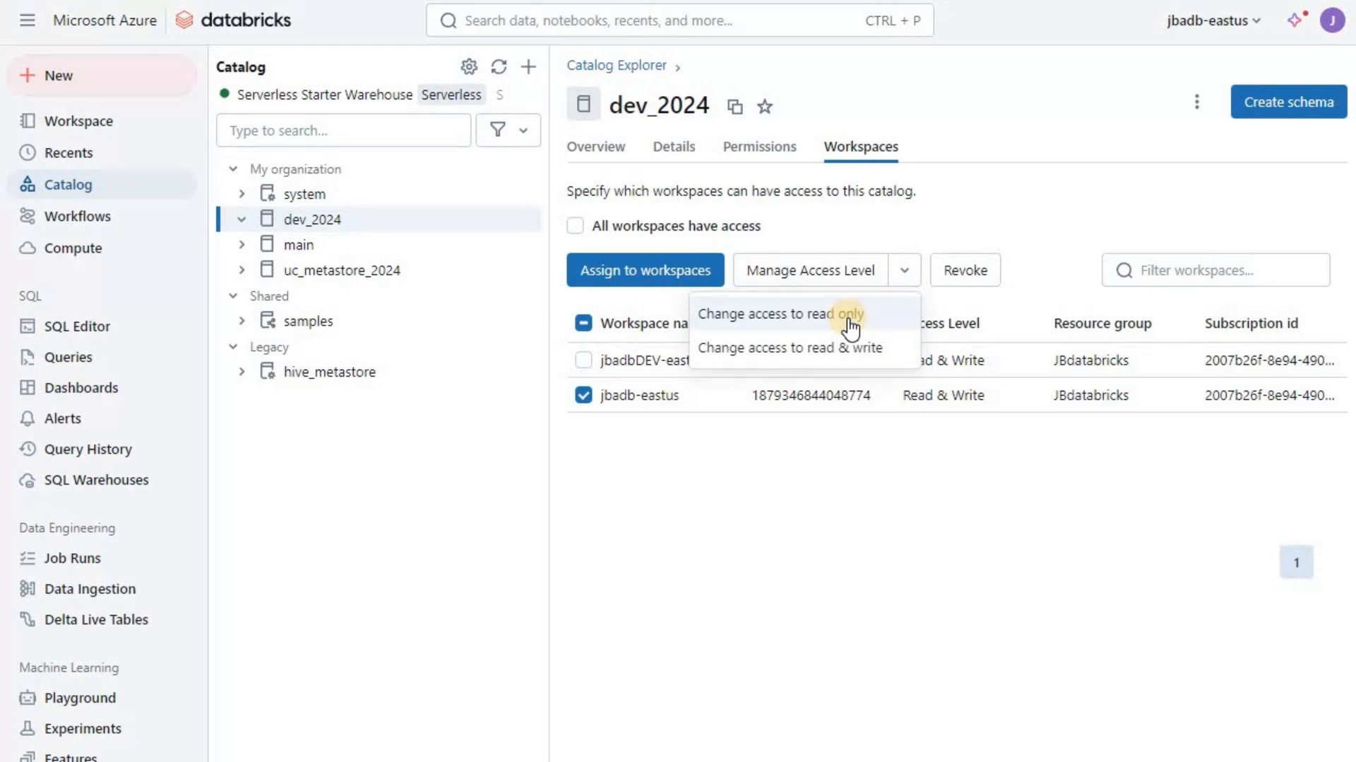
left_click(849, 319)
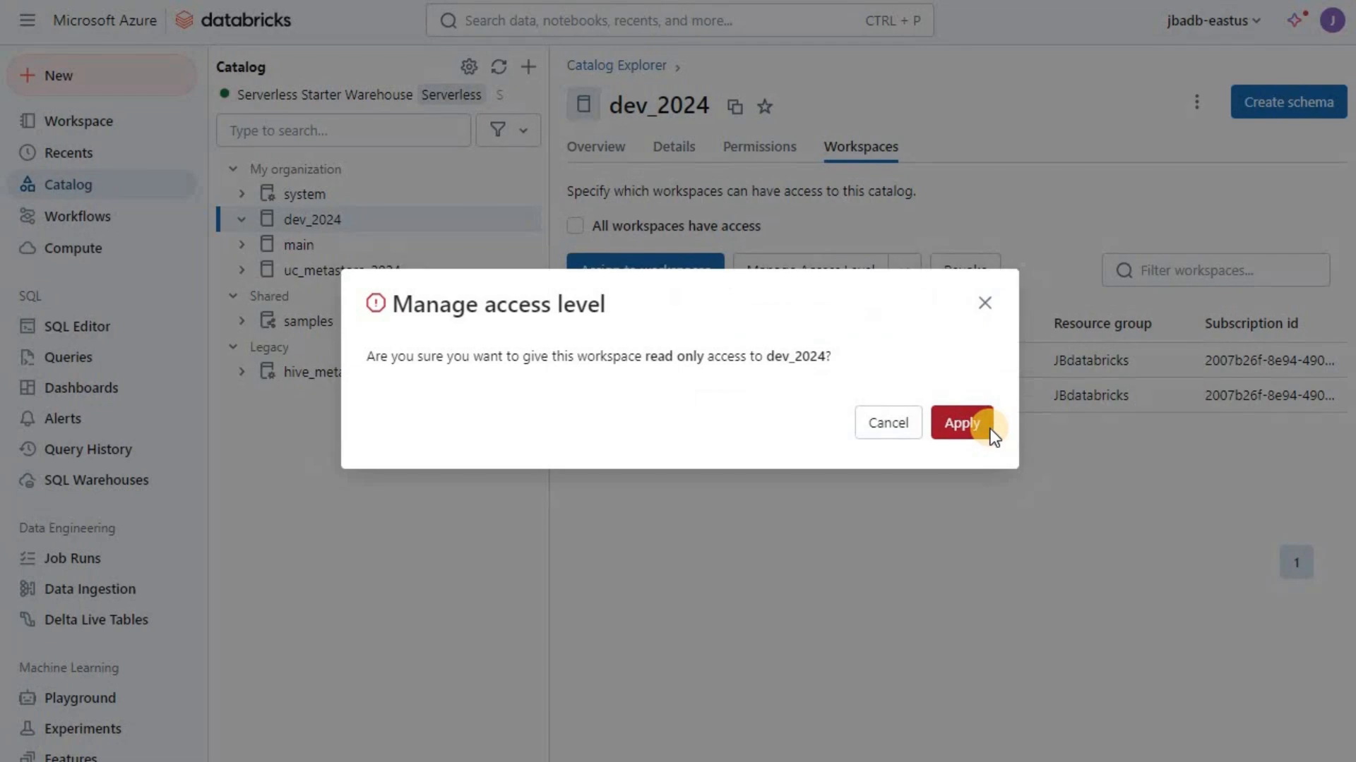
left_click(988, 427)
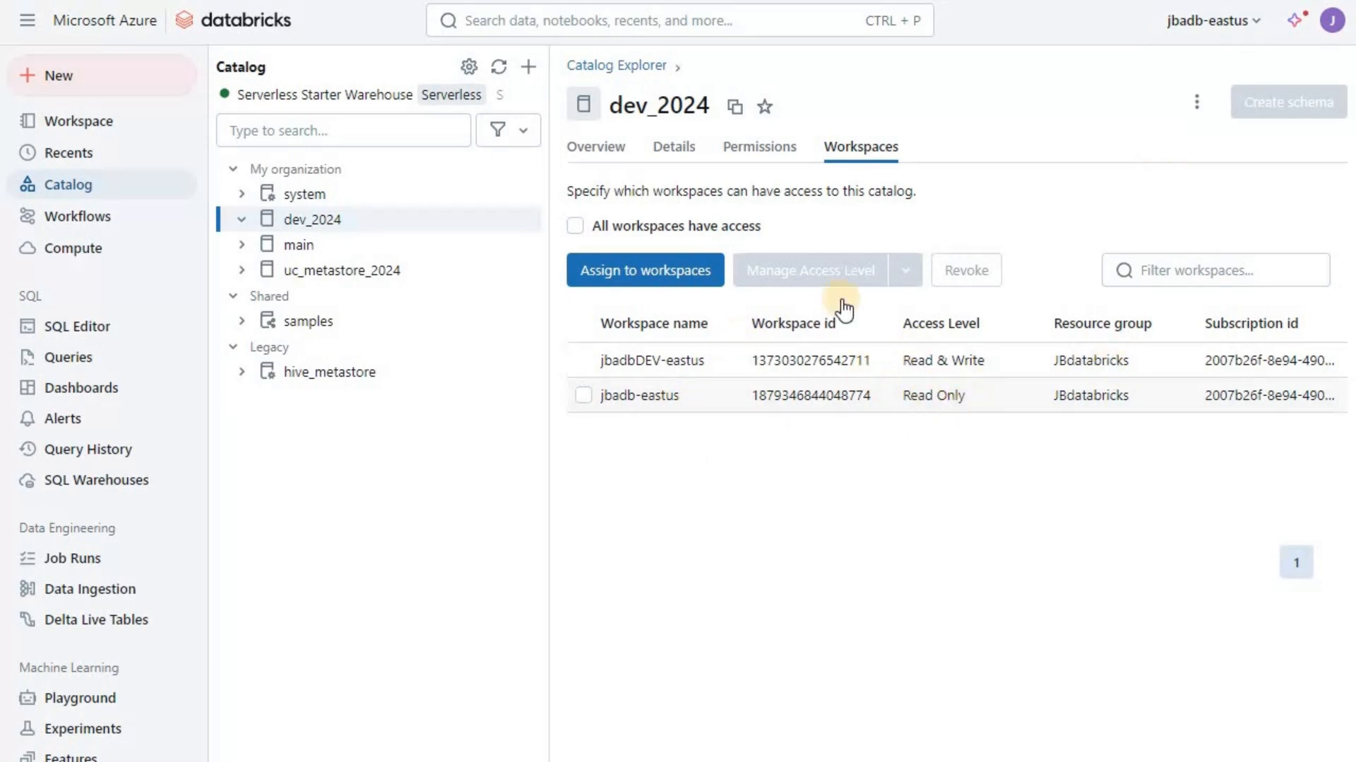
left_click(338, 226)
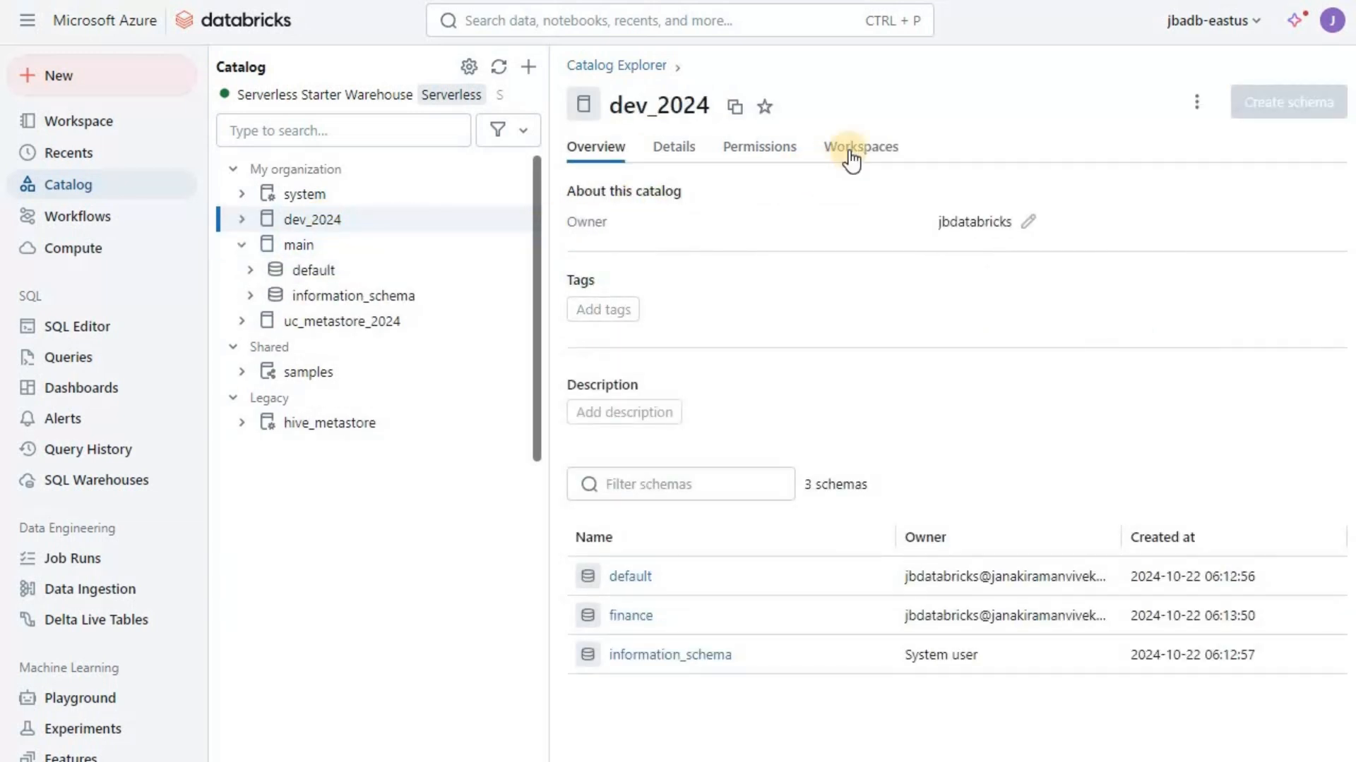
left_click(852, 153)
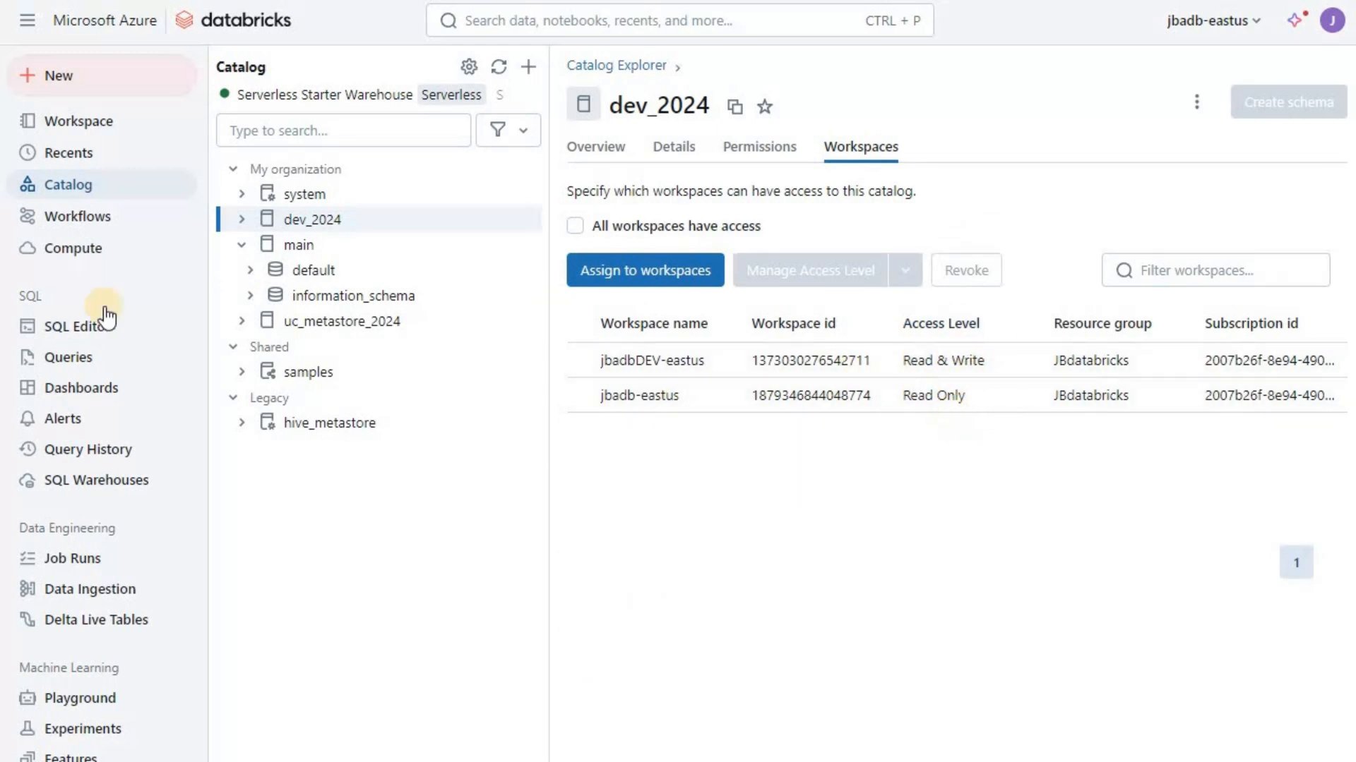
- In the SQL editor of jbadb-eastus, change the finance.table1 insert statement's values to 3 and another sample first name
left_click(95, 331)
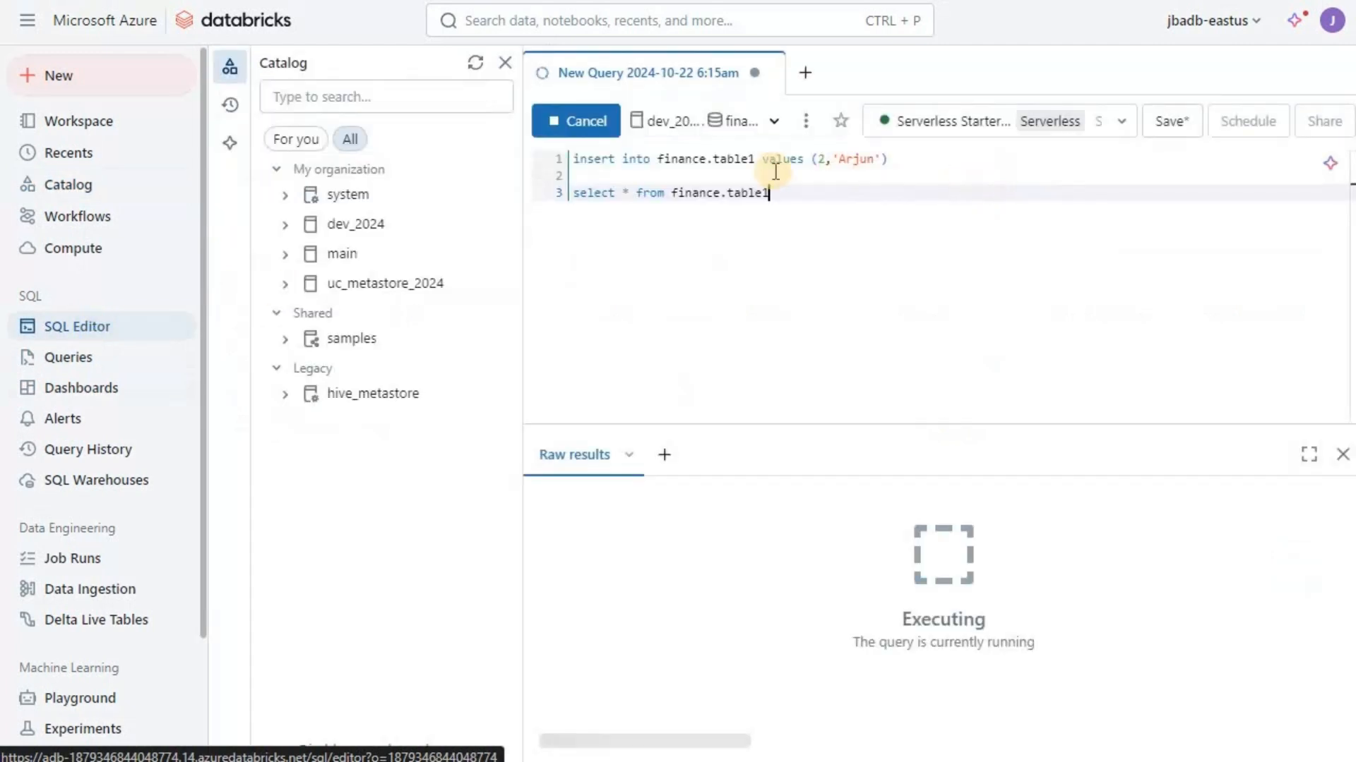
left_click(817, 161)
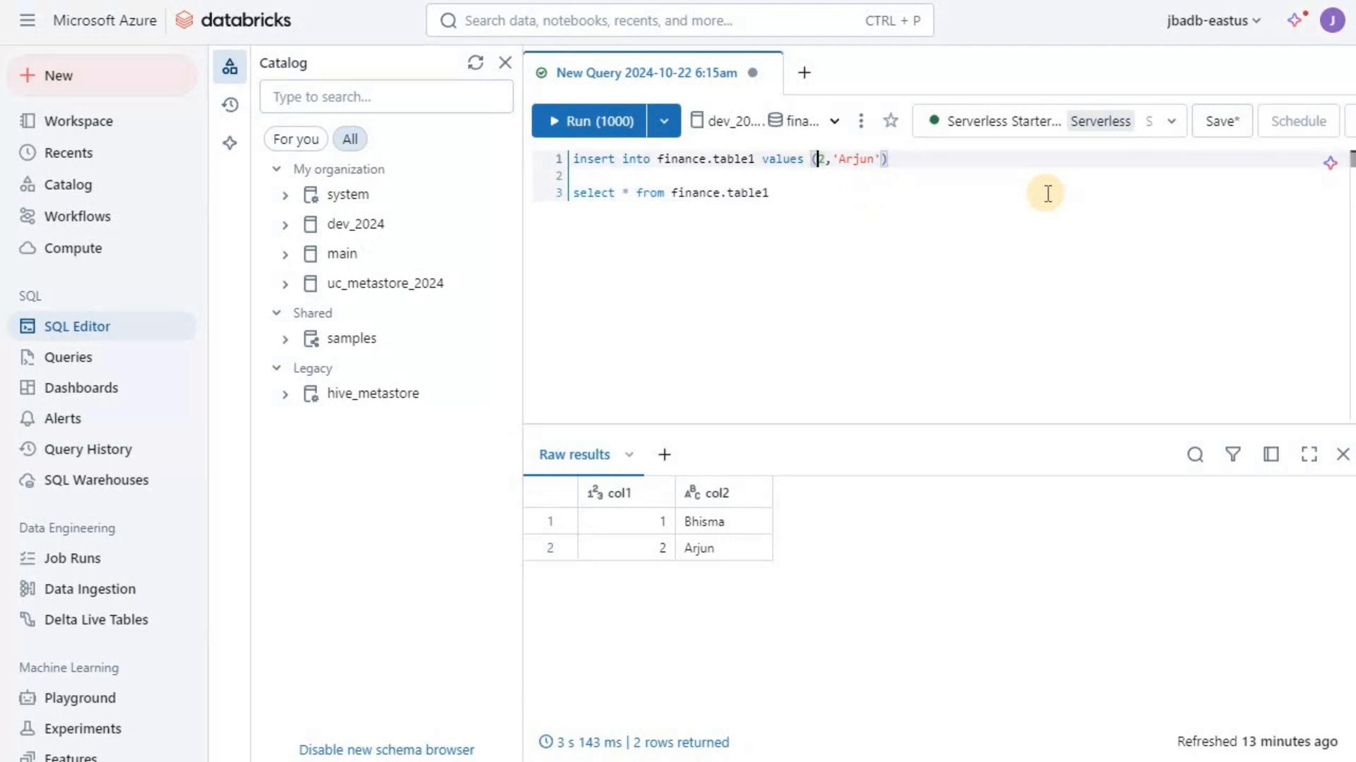
key("Delete")
type("3")
key("Right")
key("Right")
key("shift+Right")
key("shift+Right")
key("shift+Right")
key("shift+Right")
key("shift+Right")
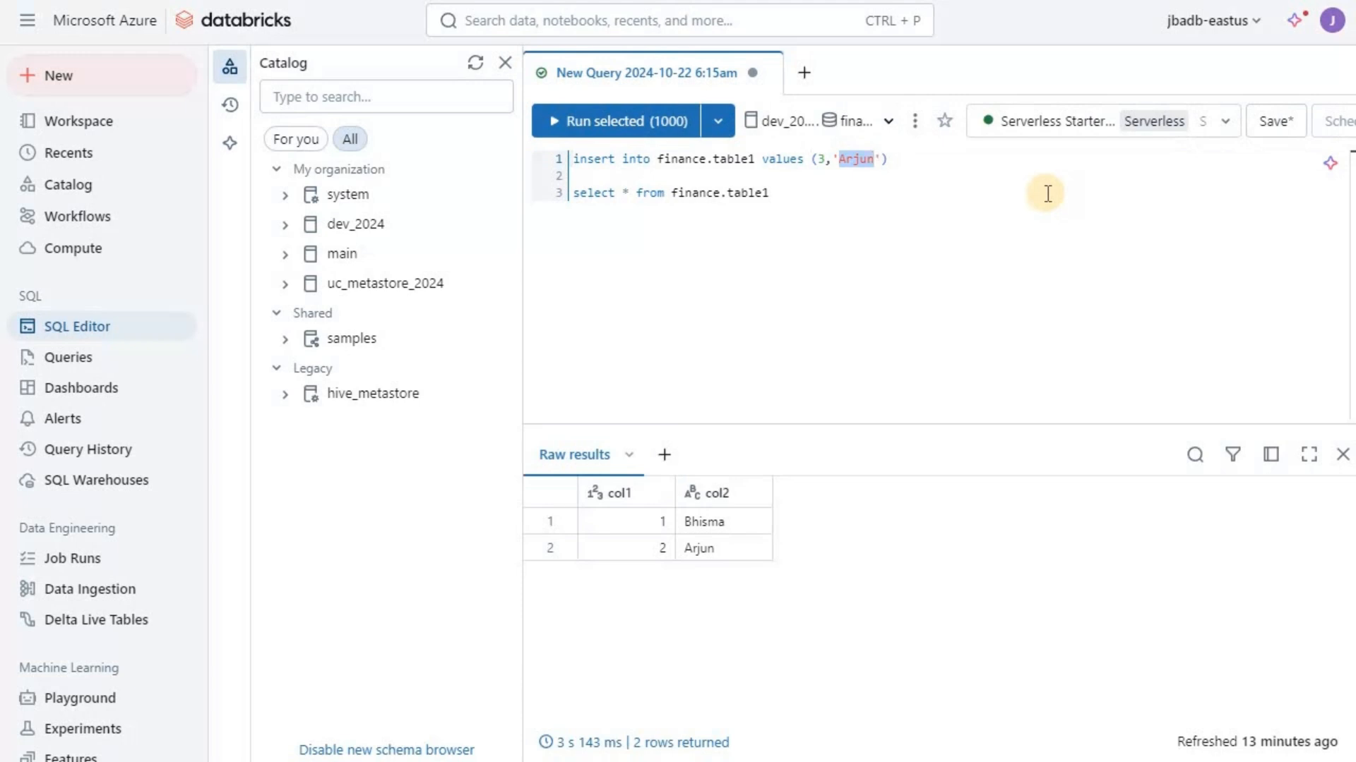
type("Karna")
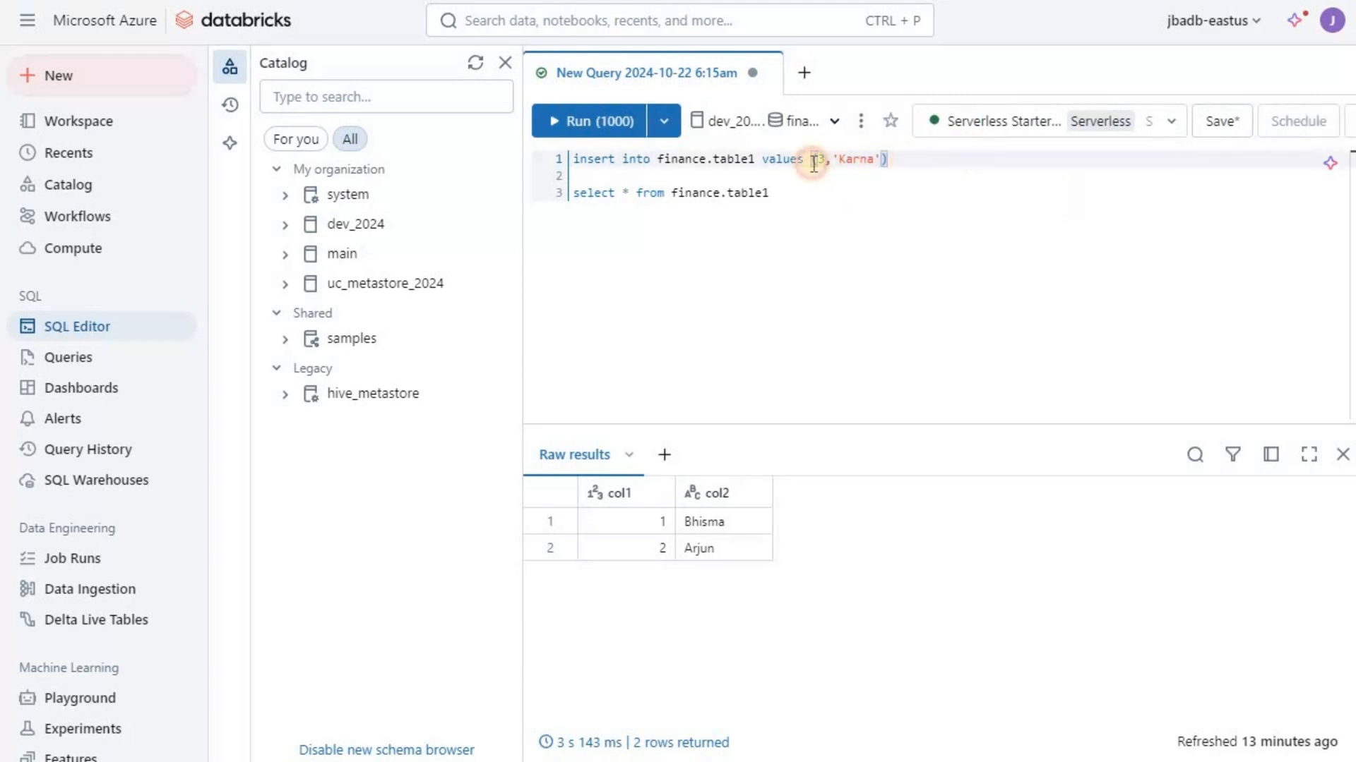
- Run only the edited insert statement to test writing to finance.table1 from jbadb-eastus
left_click(546, 153)
left_click_drag(889, 158, 546, 153)
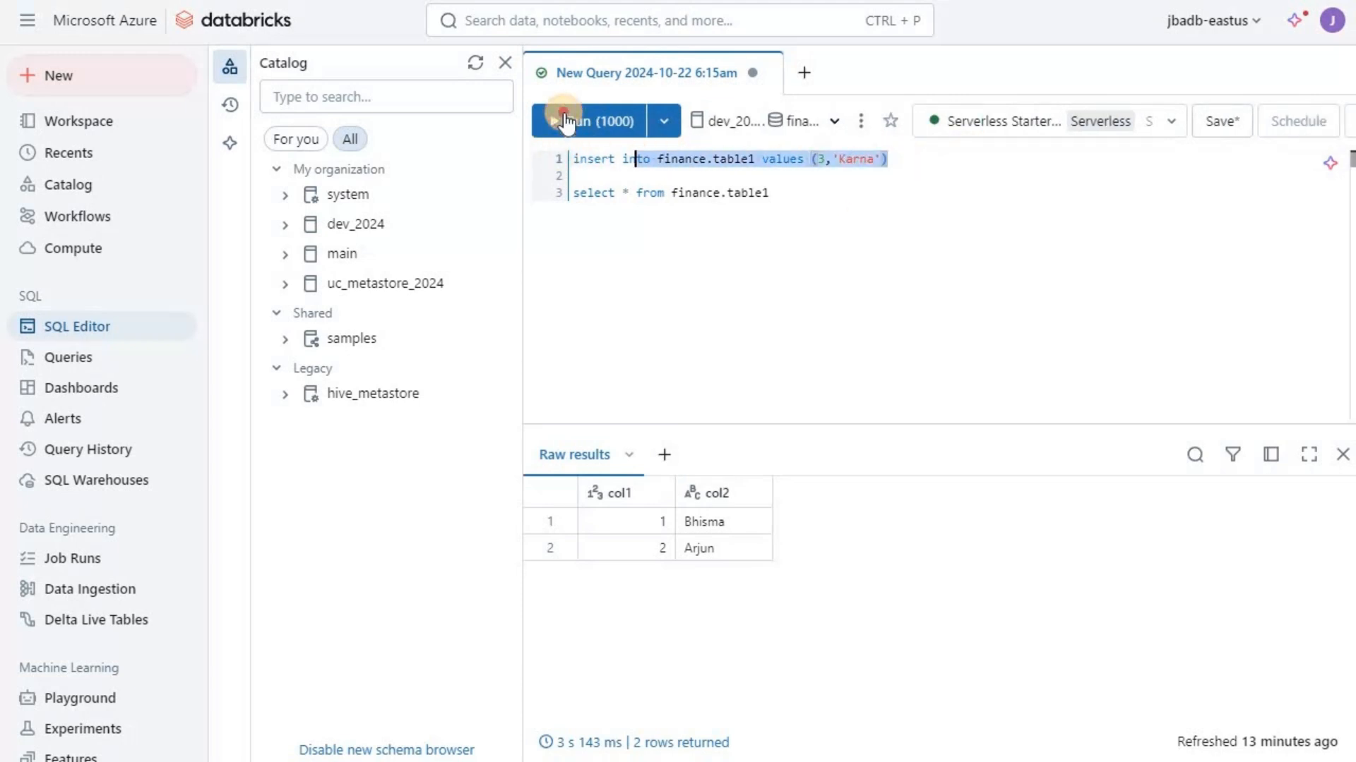
left_click(565, 123)
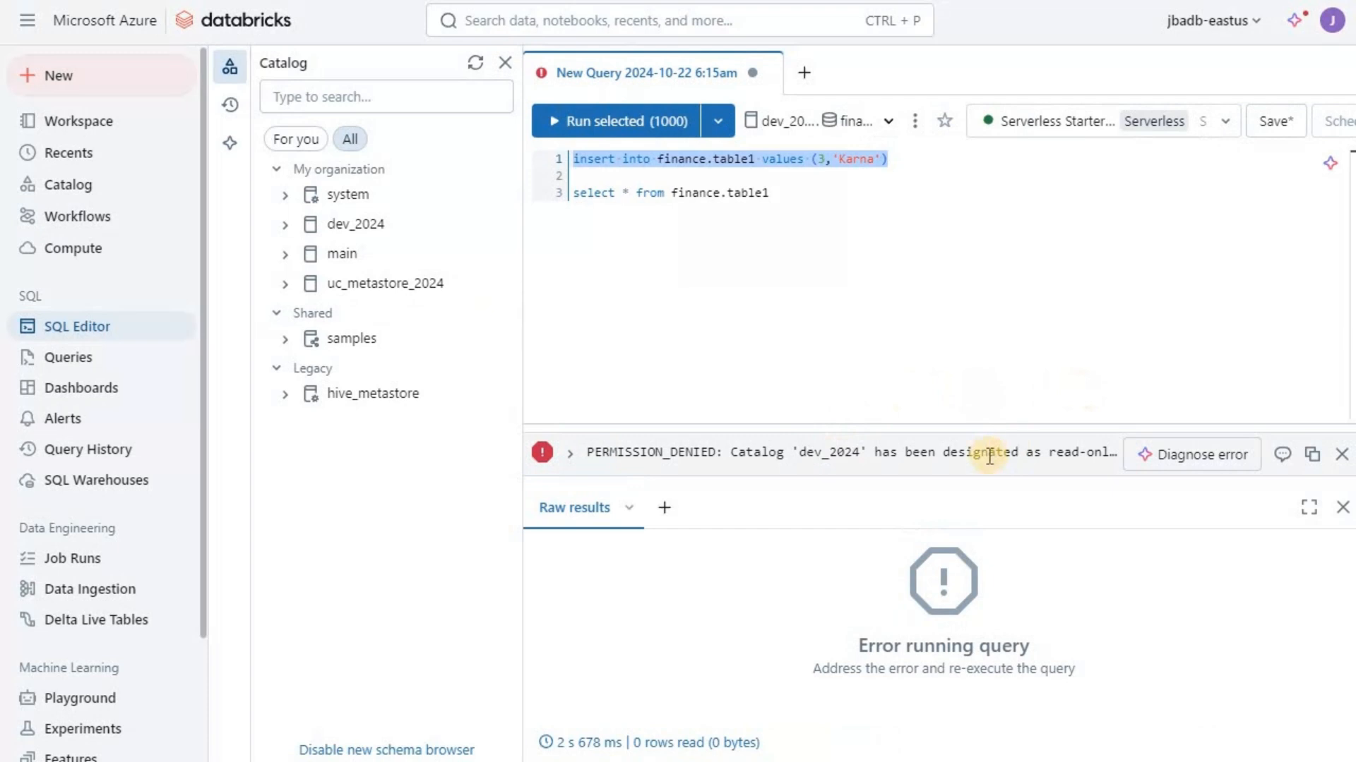
- Copy the query's error message onto a new line below the select query and highlight that whole line
left_click(939, 216)
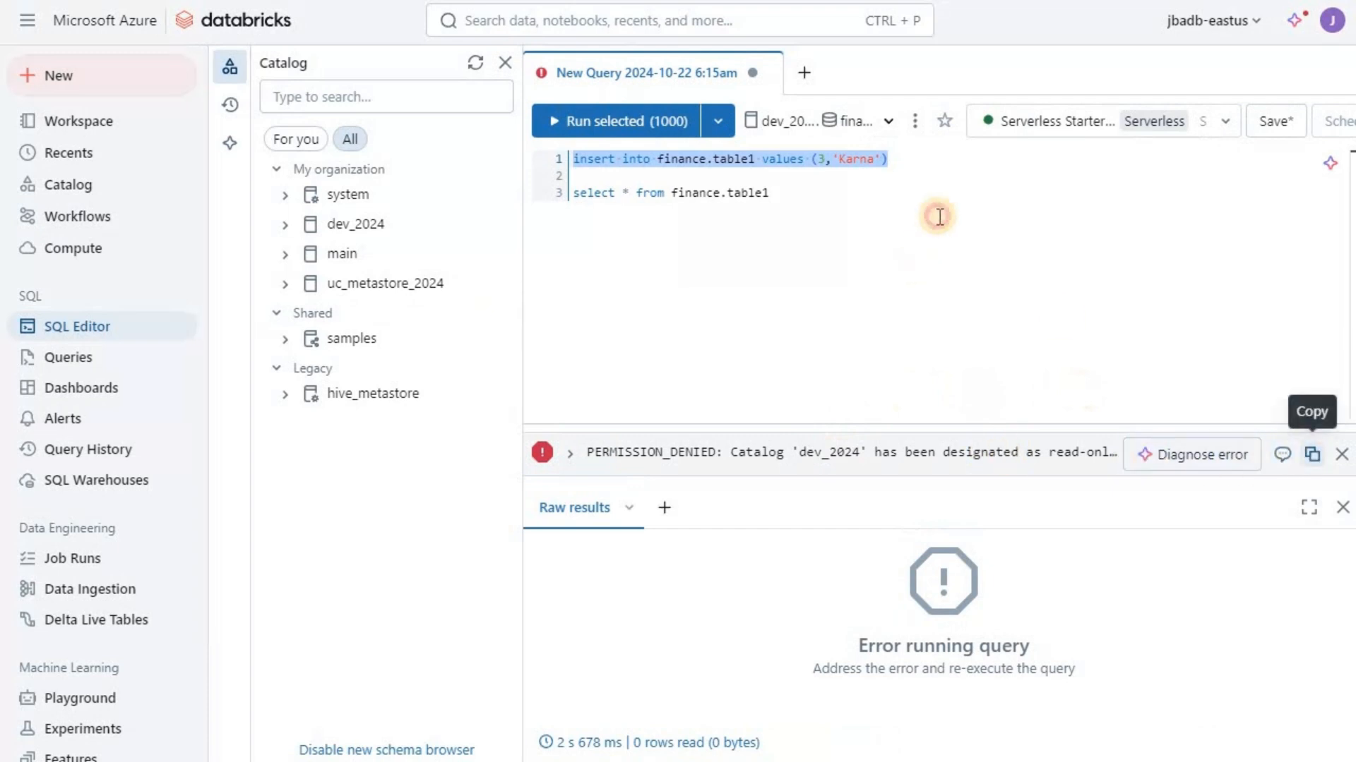
key("Return")
key("Return")
key("ctrl+v")
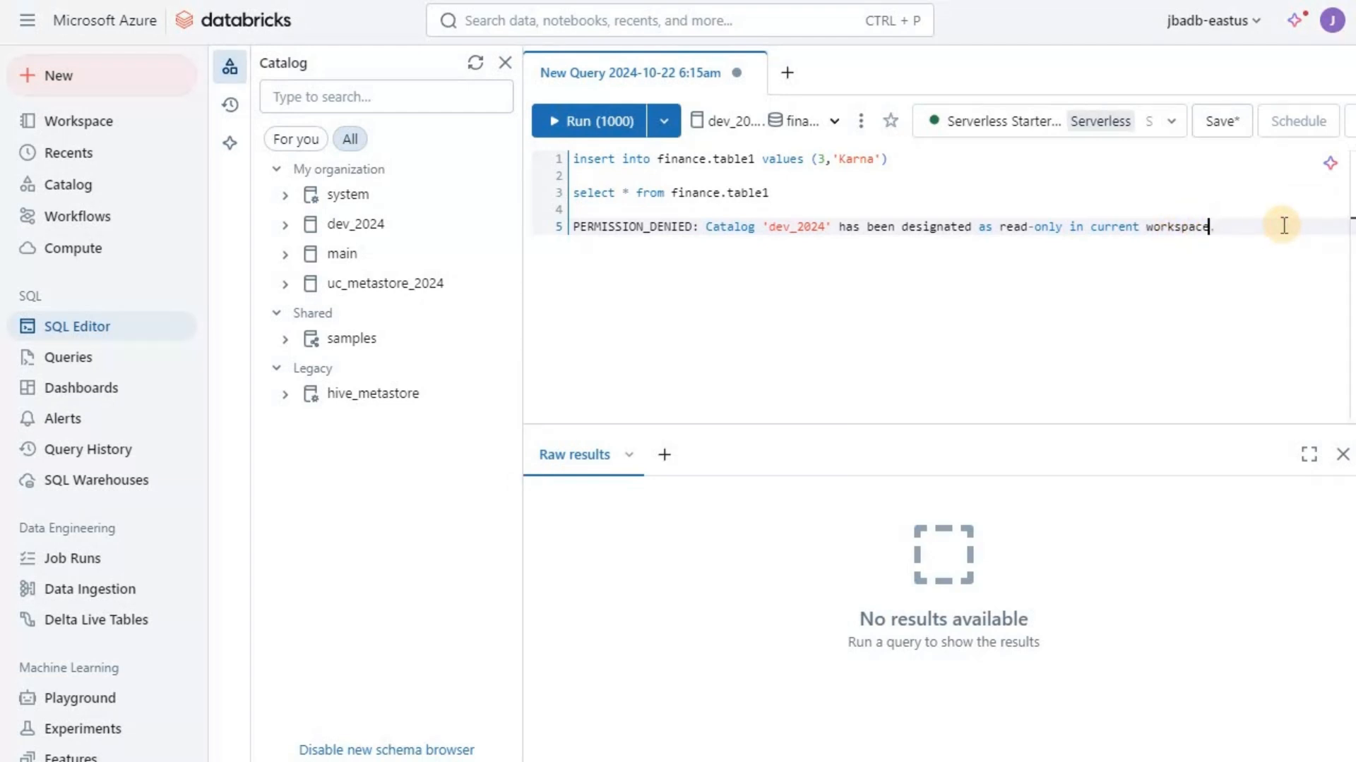
key("Home")
key("shift+End")
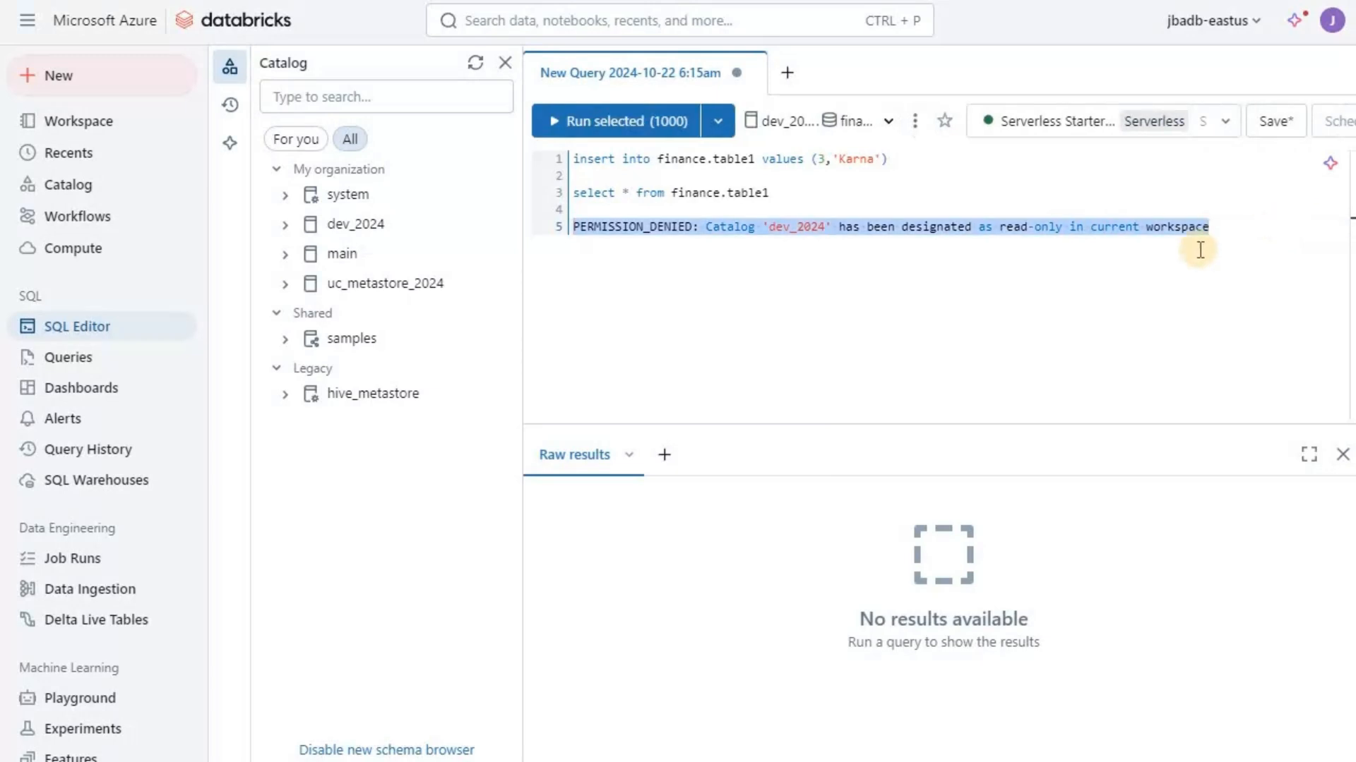
- Remove the pasted error text from the query and run only the select statement on finance.table1 in jbadb-eastus
key("BackSpace")
left_click_drag(769, 193, 557, 182)
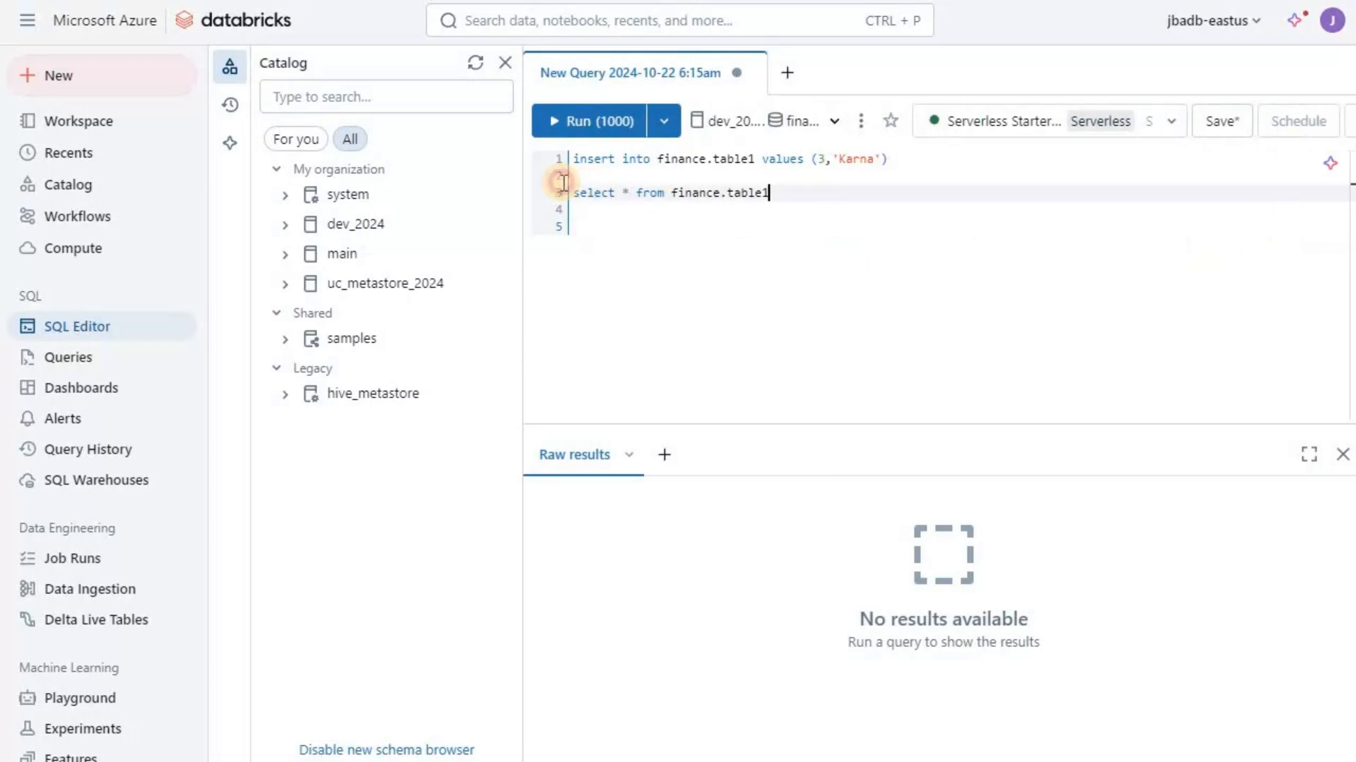
left_click(586, 124)
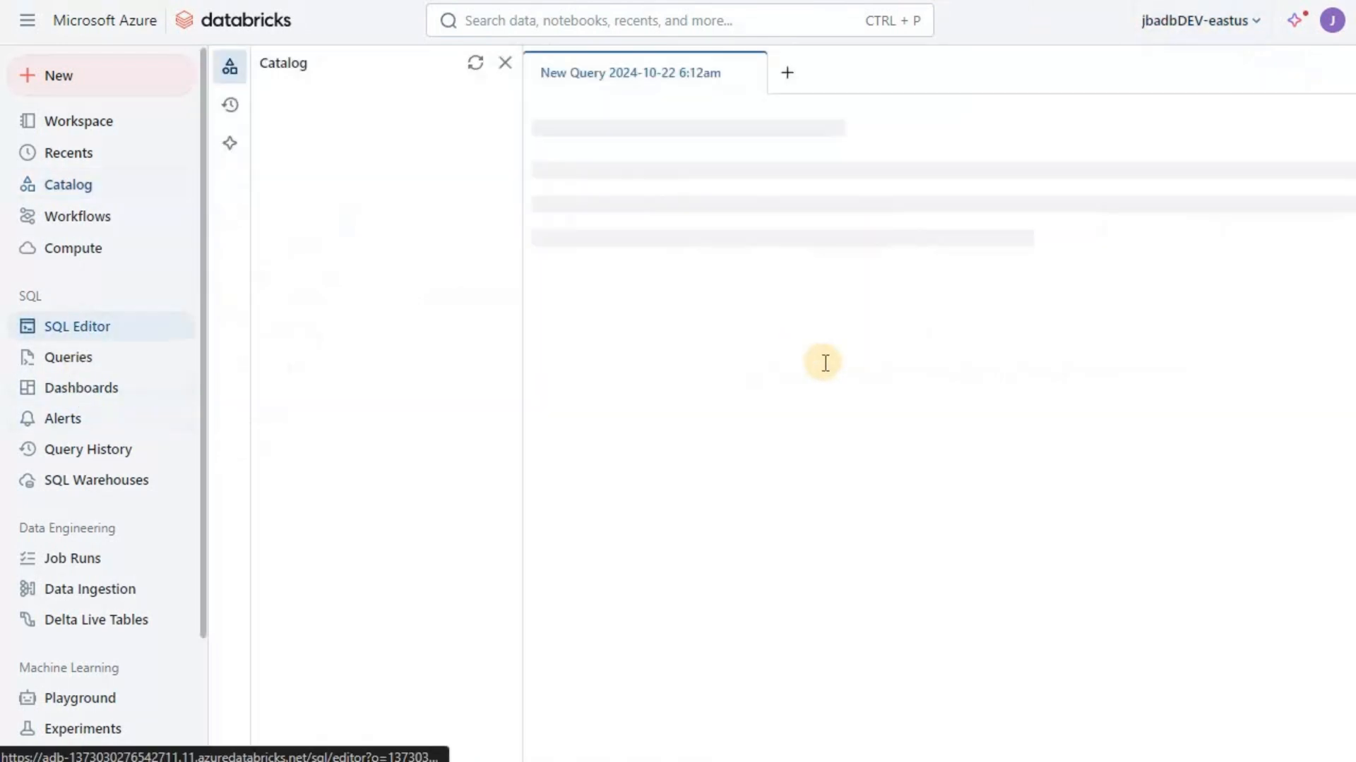
- In the SQL editor of jbadbDEV-eastus, change the finance.table1 insert statement's values to 3 and another sample first name
left_click(825, 259)
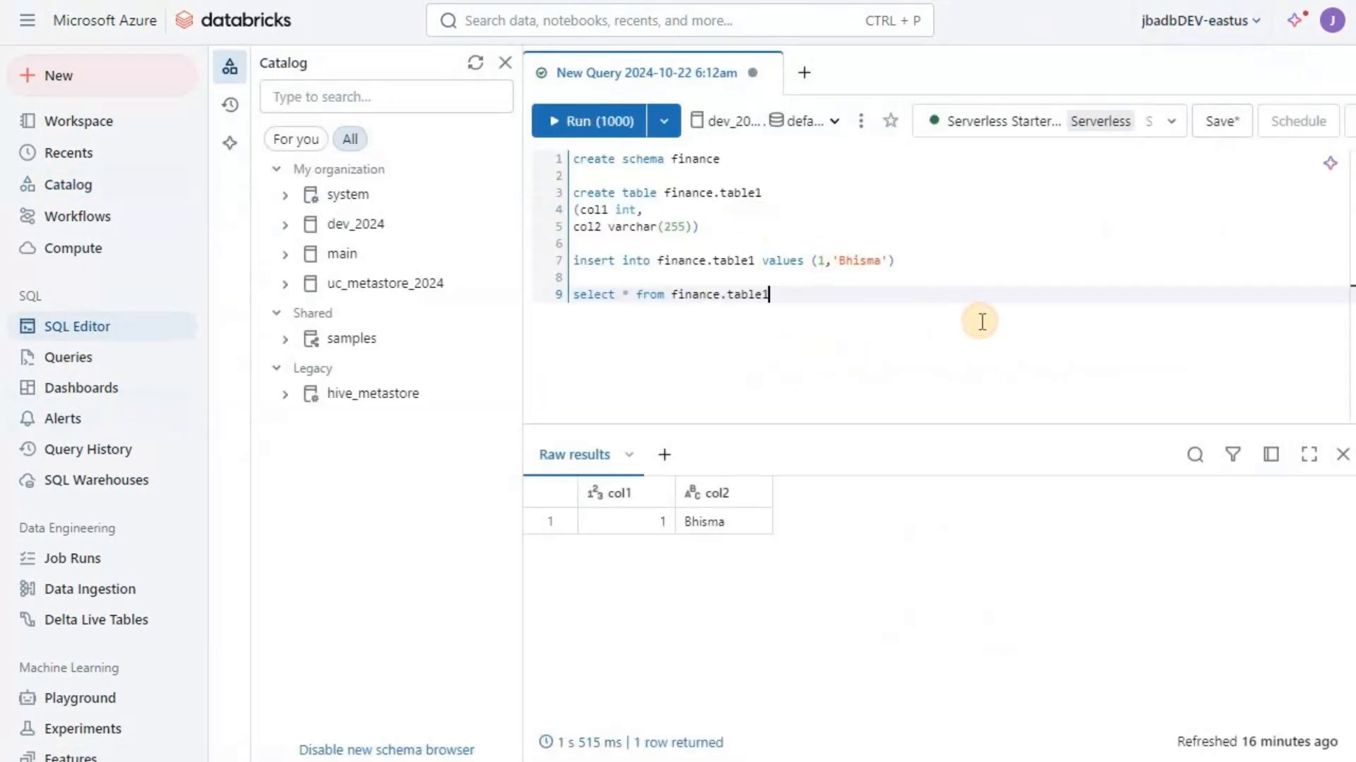
key("BackSpace")
type("3")
key("Right")
key("Right")
key("shift+End")
key("shift+Left")
key("shift+Left")
type("Karna")
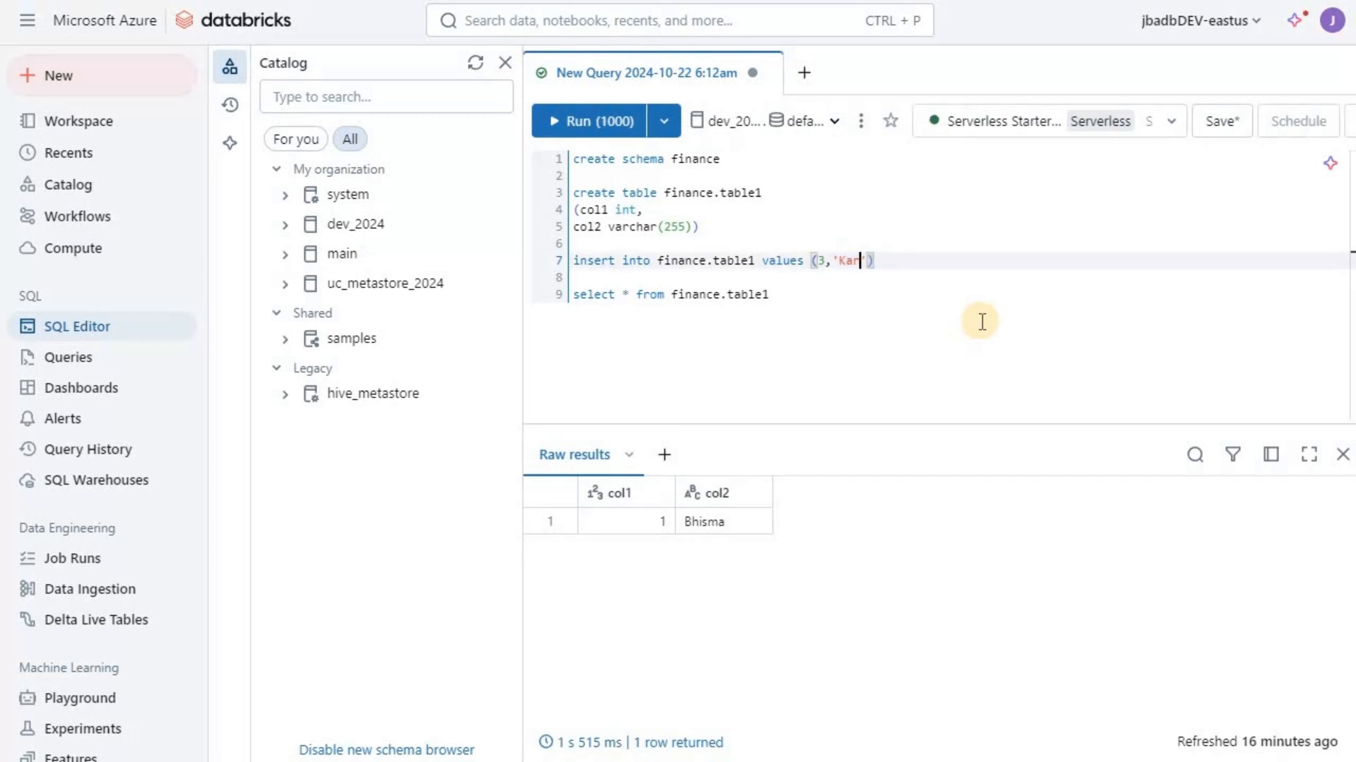
- Run only the edited insert statement in jbadbDEV-eastus, and query all rows of finance.table1 to check the write
key("Home")
key("shift+End")
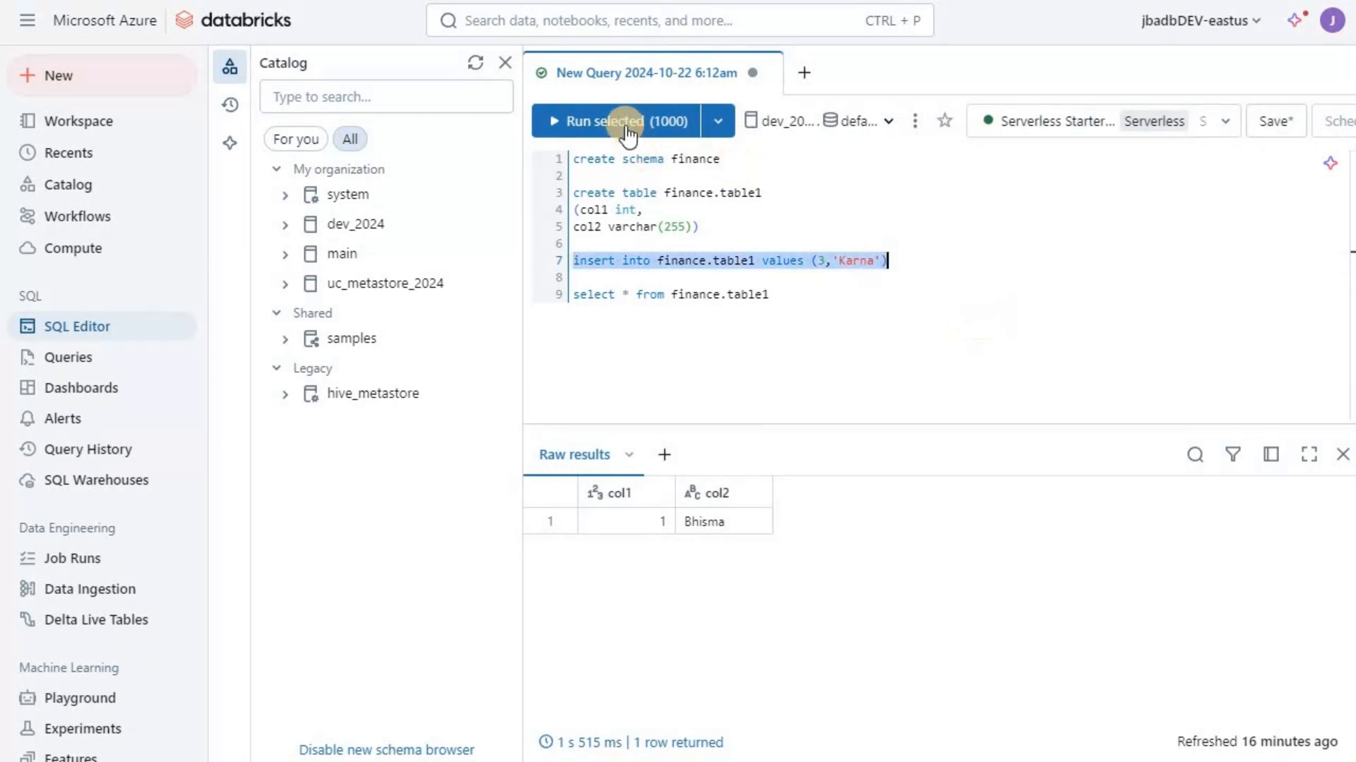
key("shift+Return")
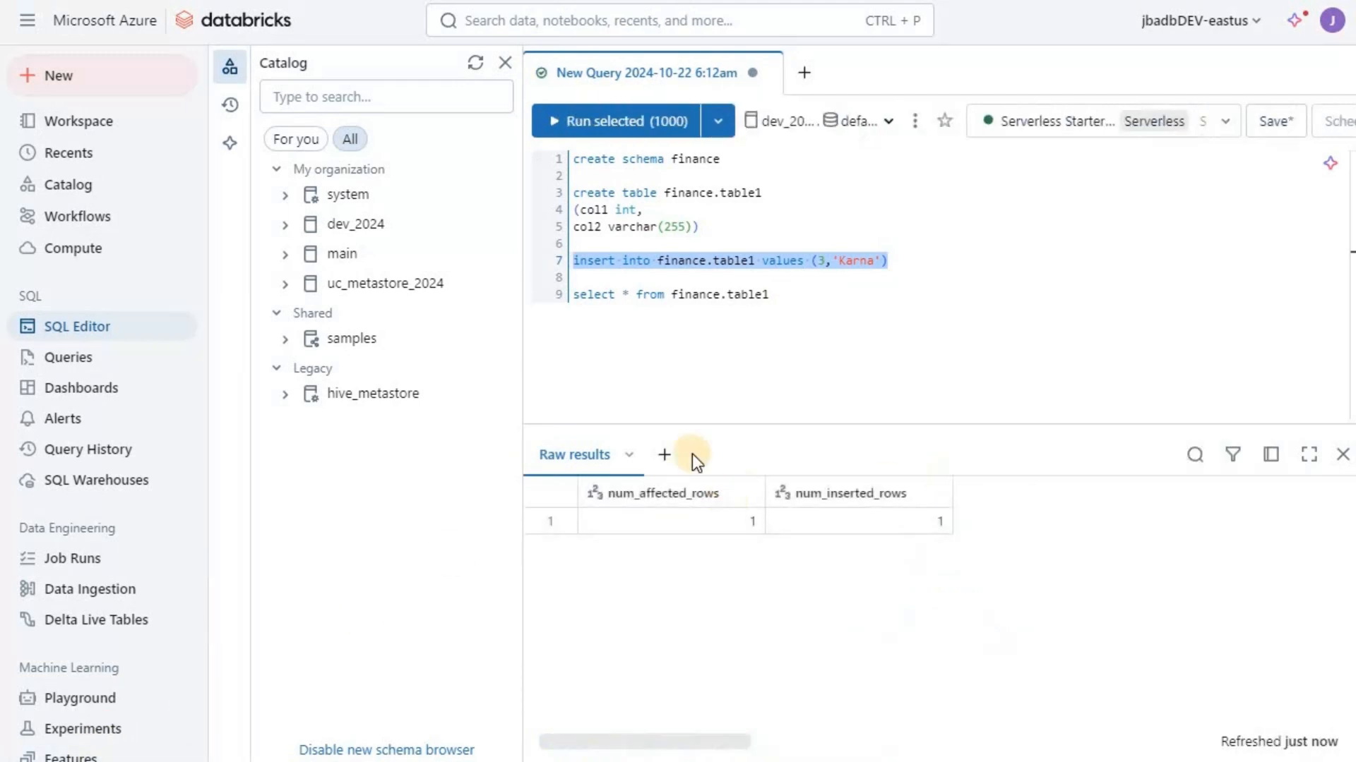
left_click_drag(771, 296, 539, 299)
key("ctrl+Return")
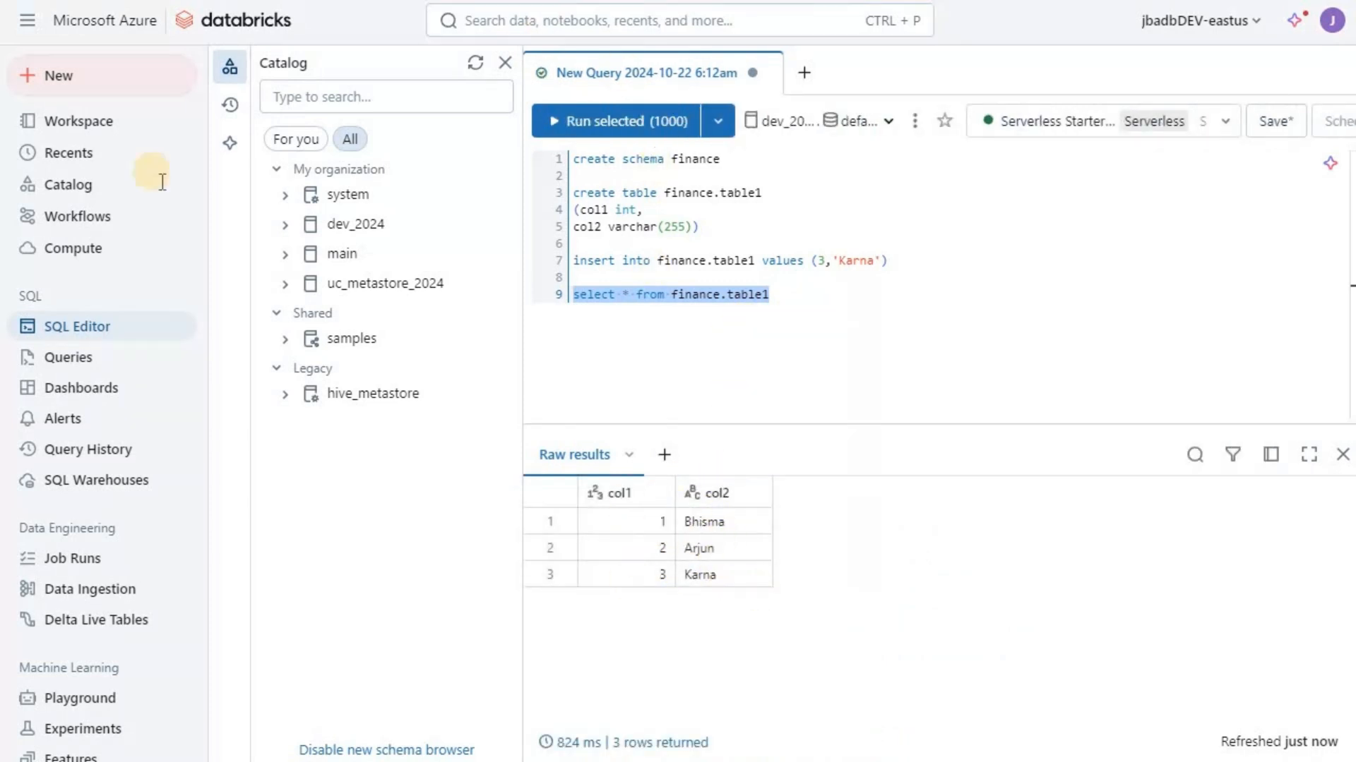
- Open the dev_2024 catalog in jbadbDEV-eastus and view its workspace assignments
left_click(83, 188)
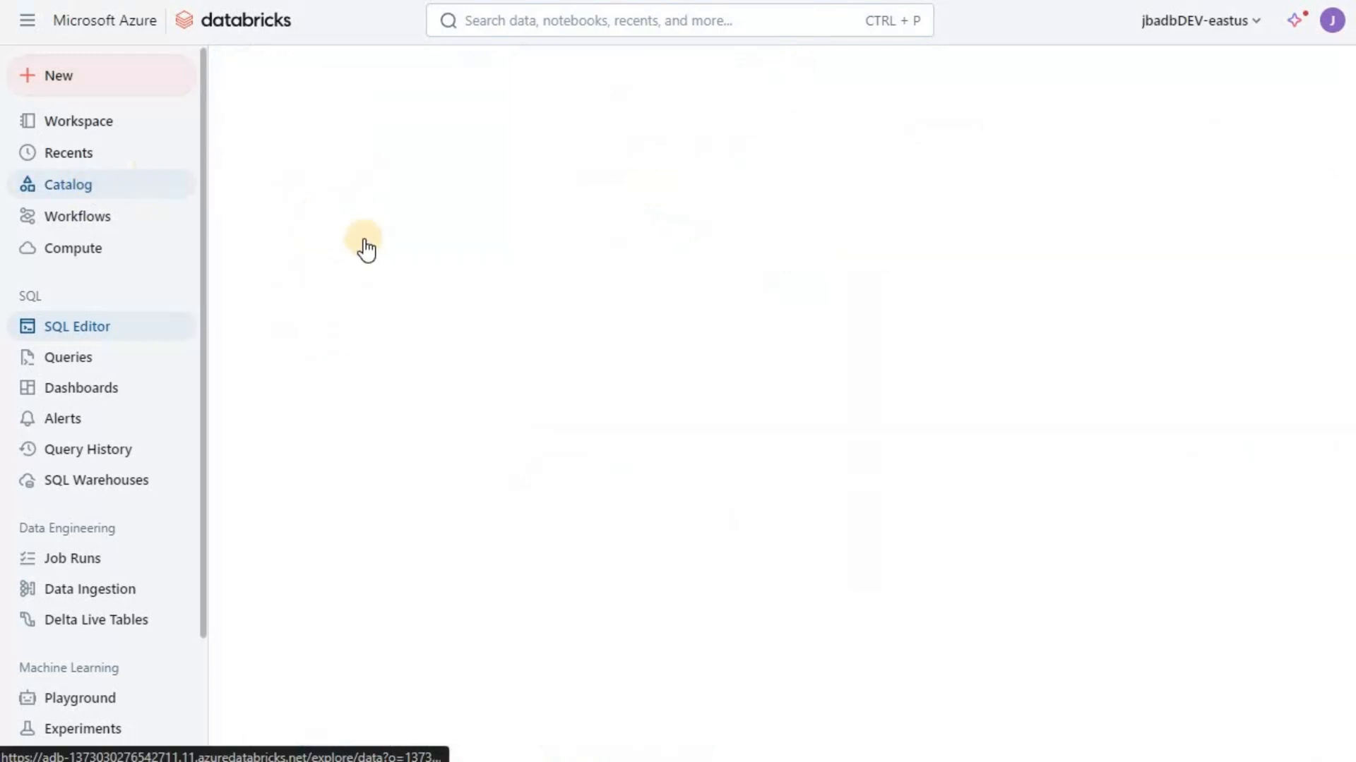
left_click(327, 223)
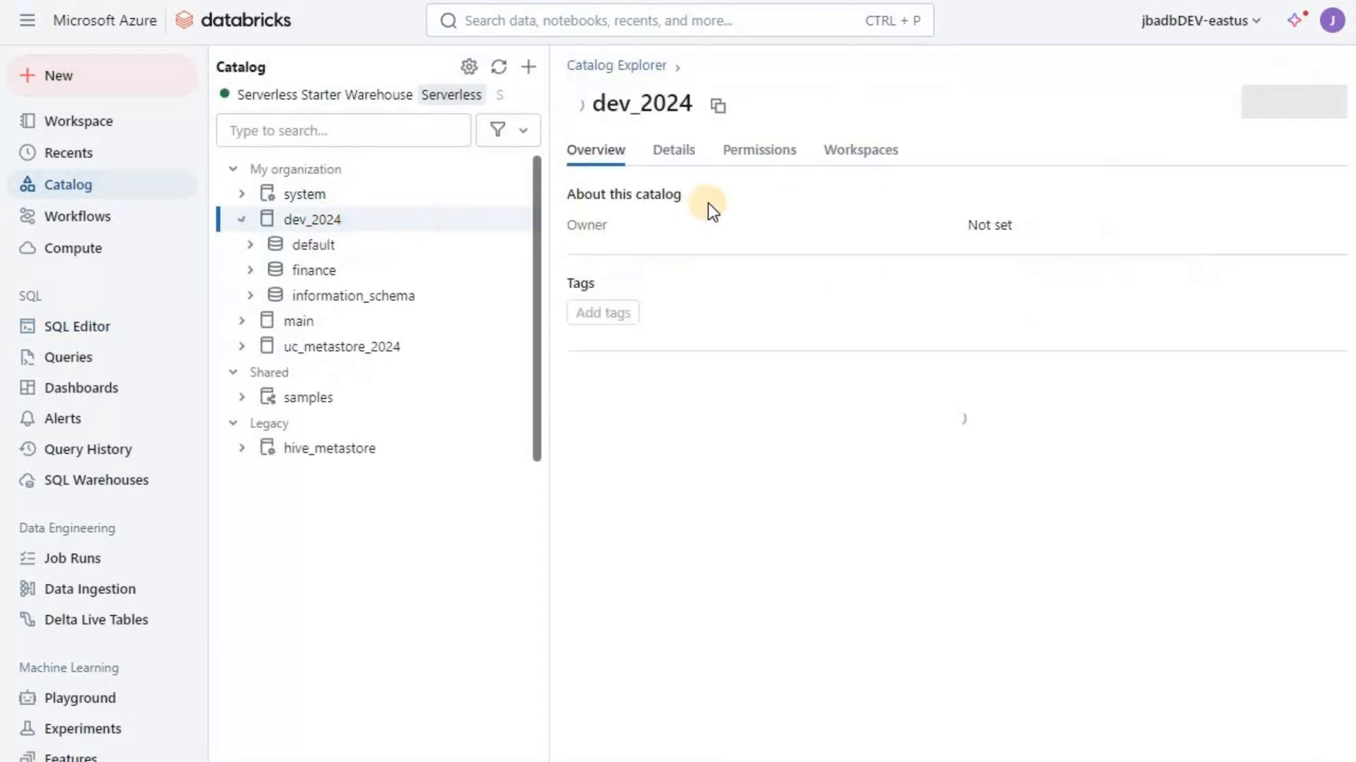
left_click(863, 148)
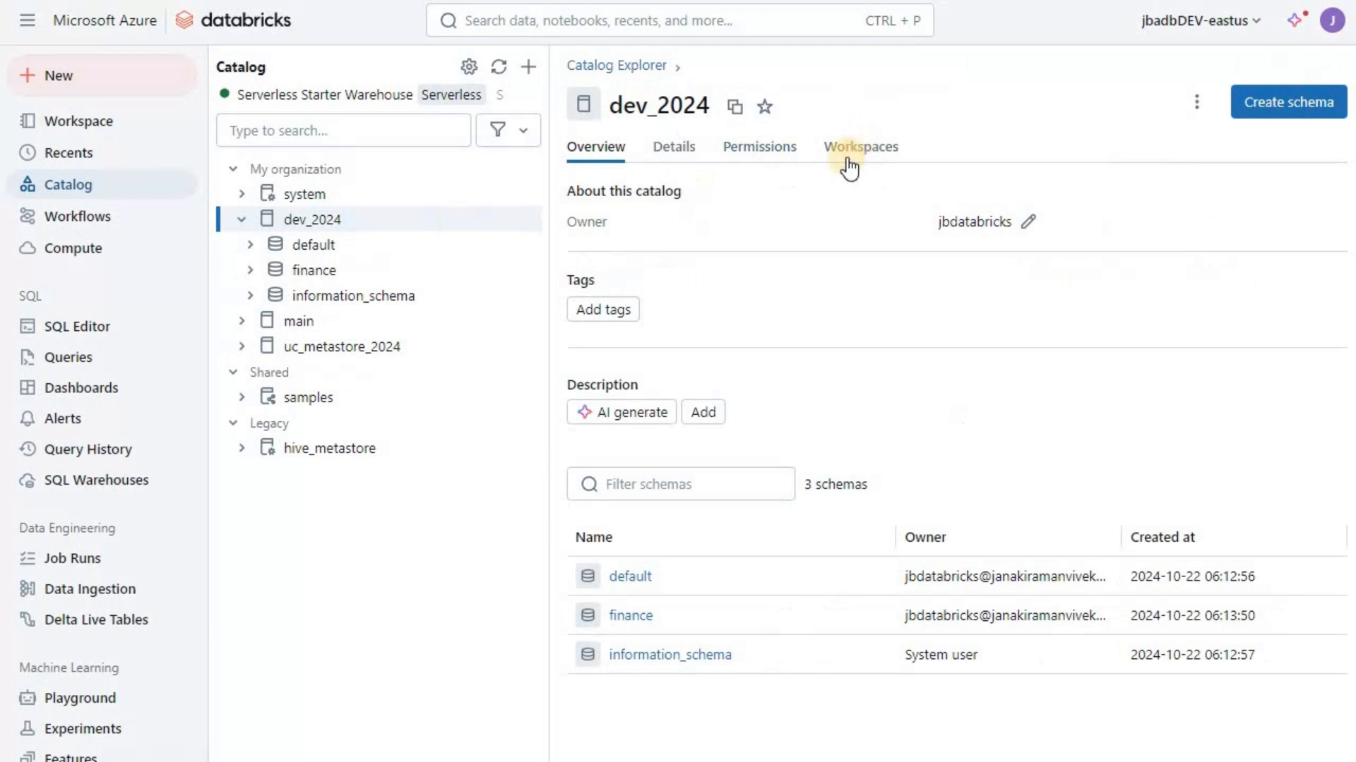